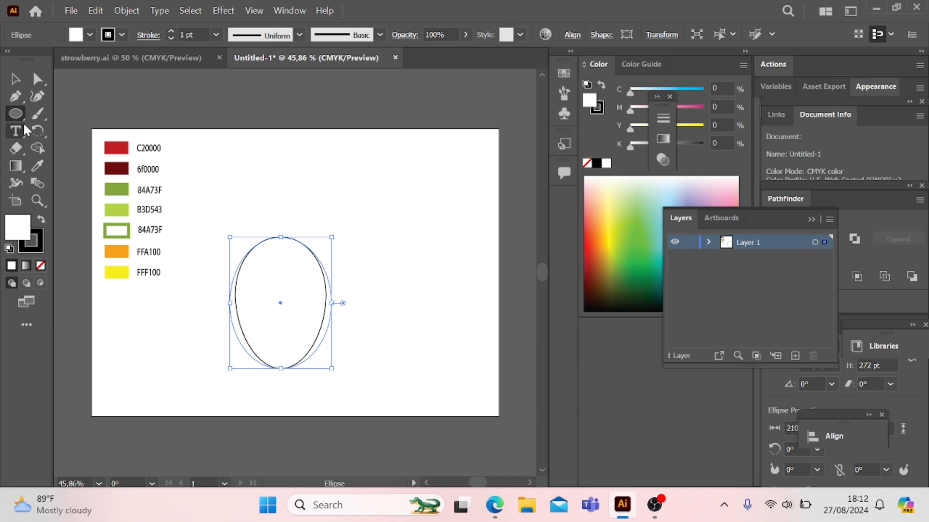
Step: Adjust both direction handles of the ellipse's bottom anchor to reshape the curve of its lower end
click(37, 78)
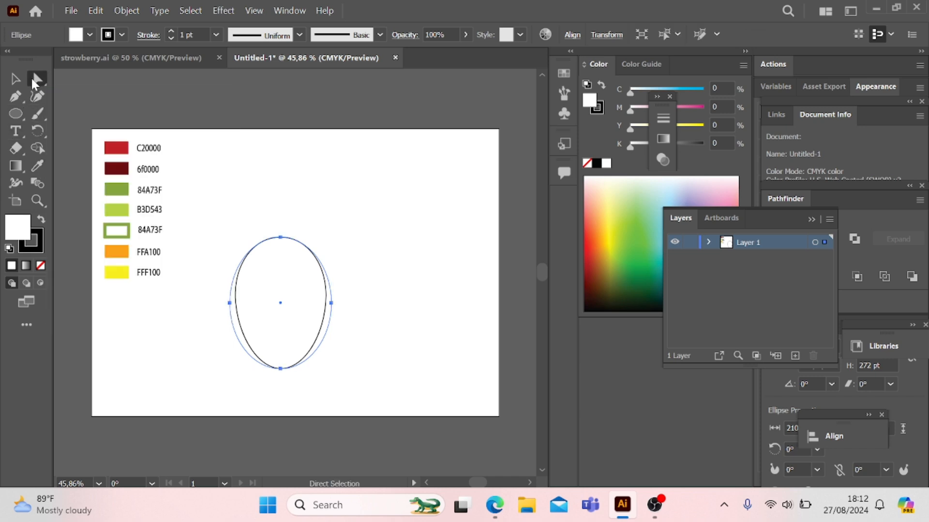
click(281, 370)
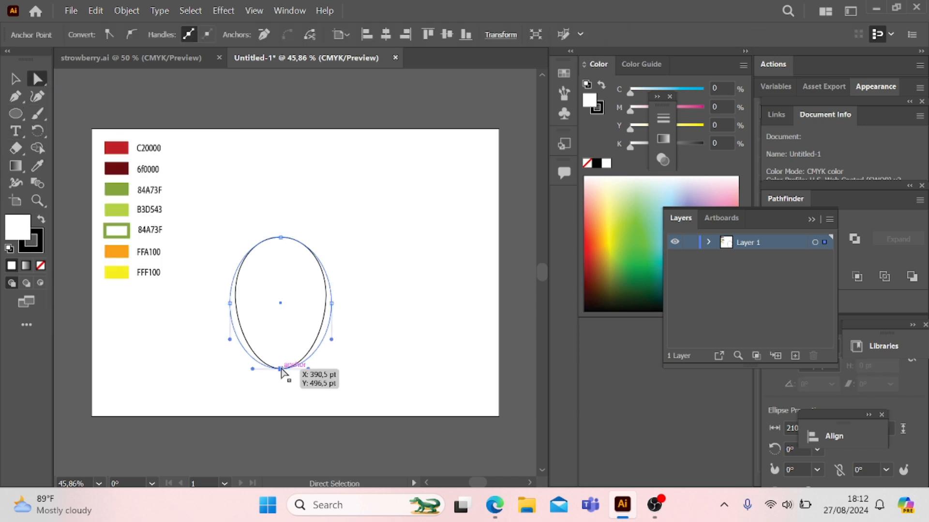
mouse_move(308, 369)
mouse_down()
mouse_move(318, 367)
mouse_move(311, 373)
mouse_up()
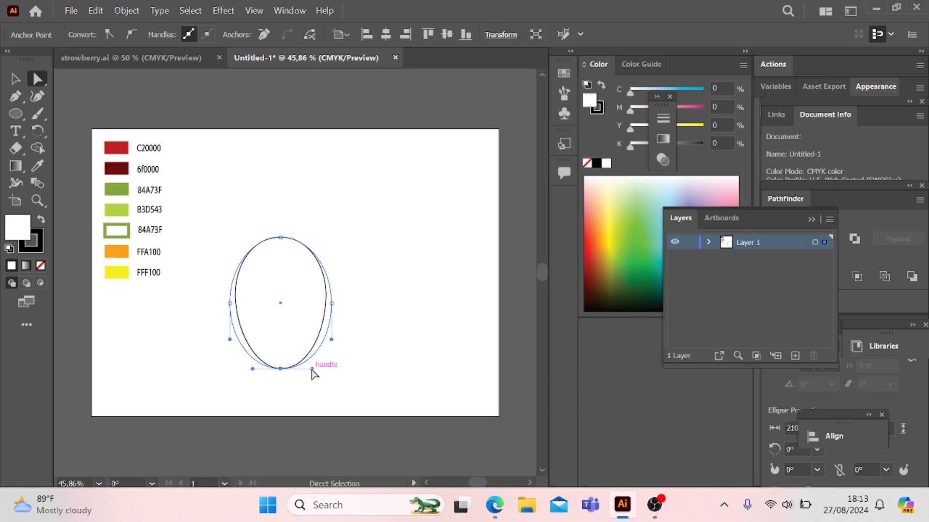
click(256, 373)
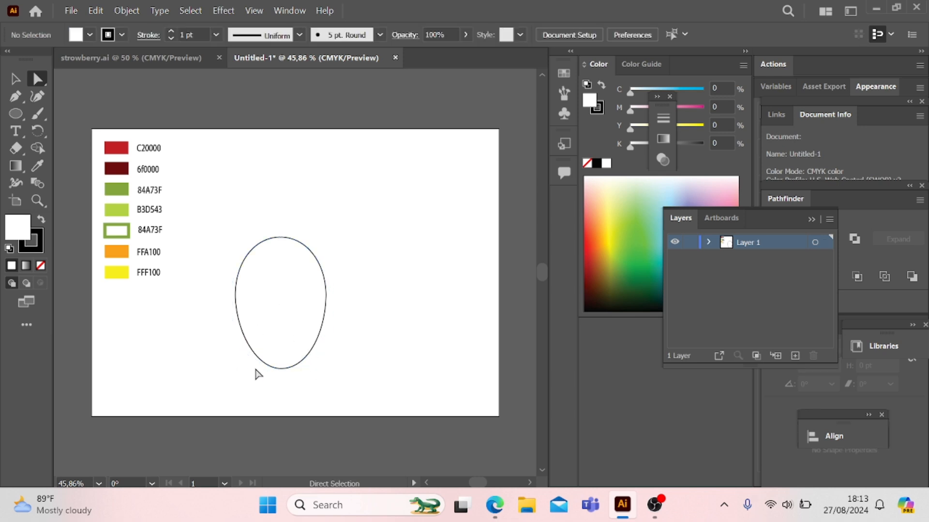
click(273, 370)
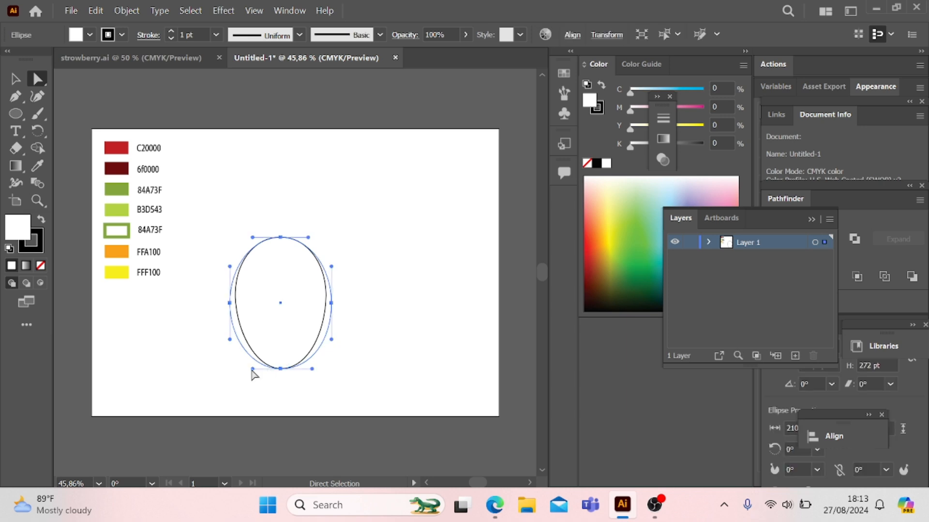
click(254, 369)
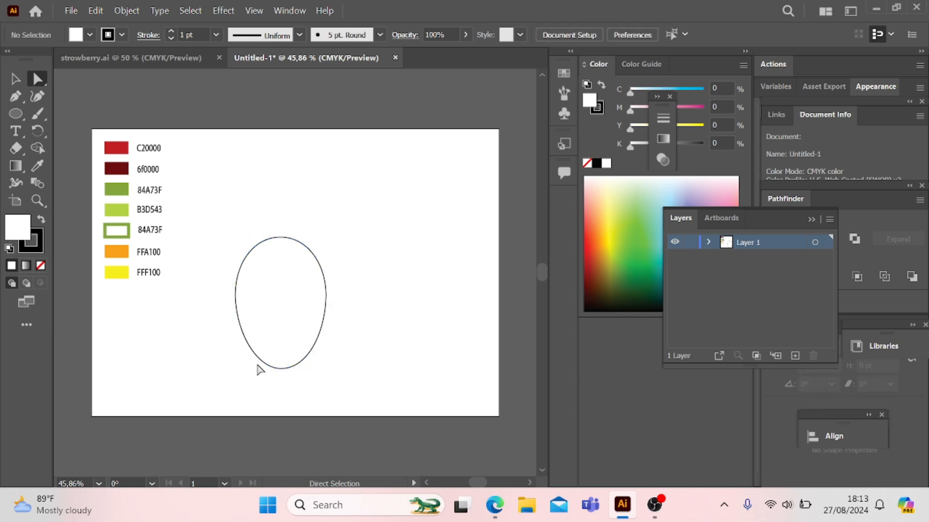
click(259, 371)
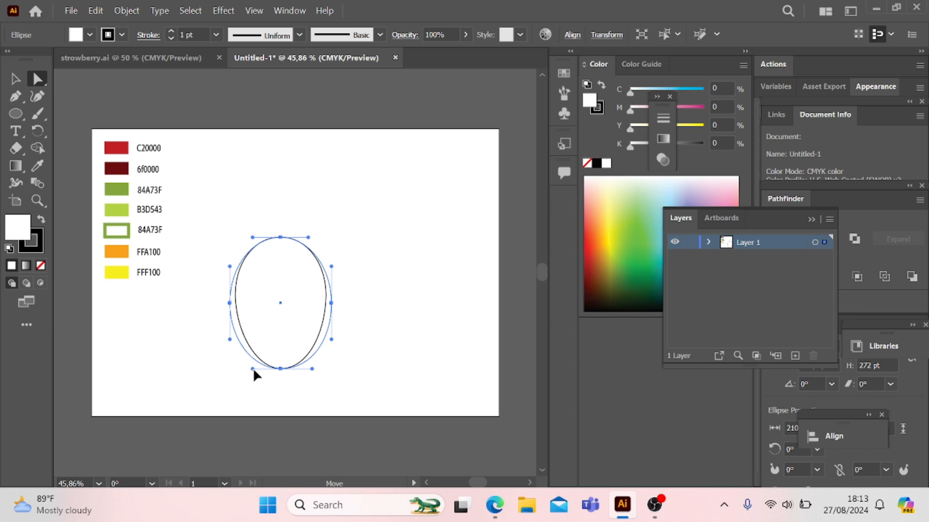
drag(254, 368, 255, 368)
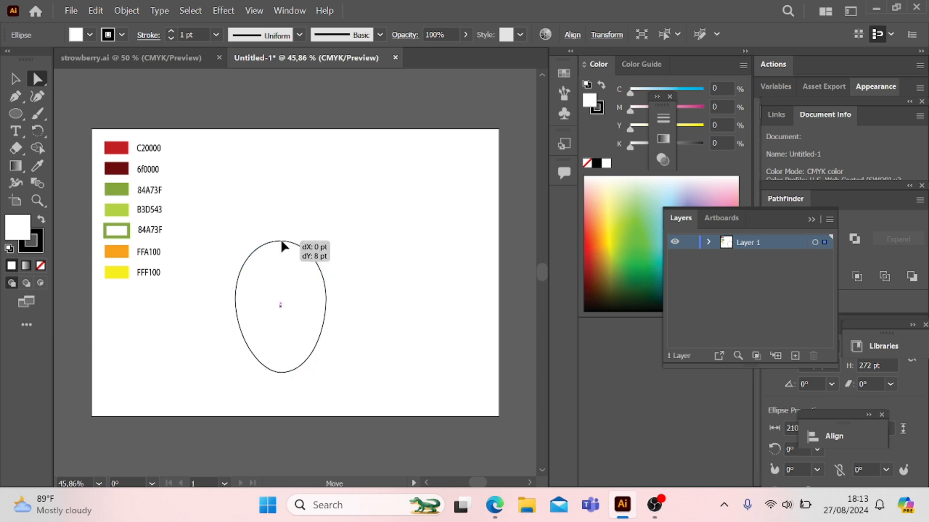
Step: Shorten the shape to about 233 pt high and pull both direction handles of its top anchor slightly inward
drag(281, 238, 283, 231)
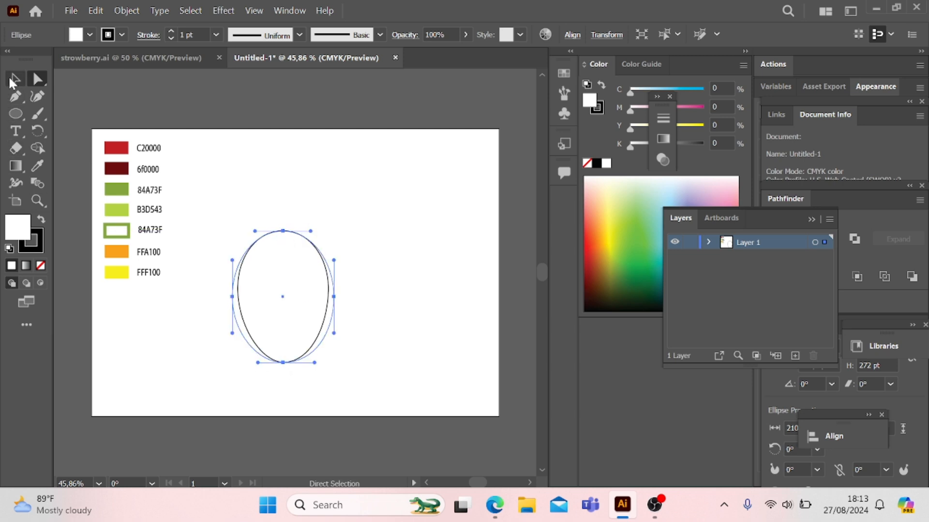
click(15, 78)
drag(282, 231, 283, 250)
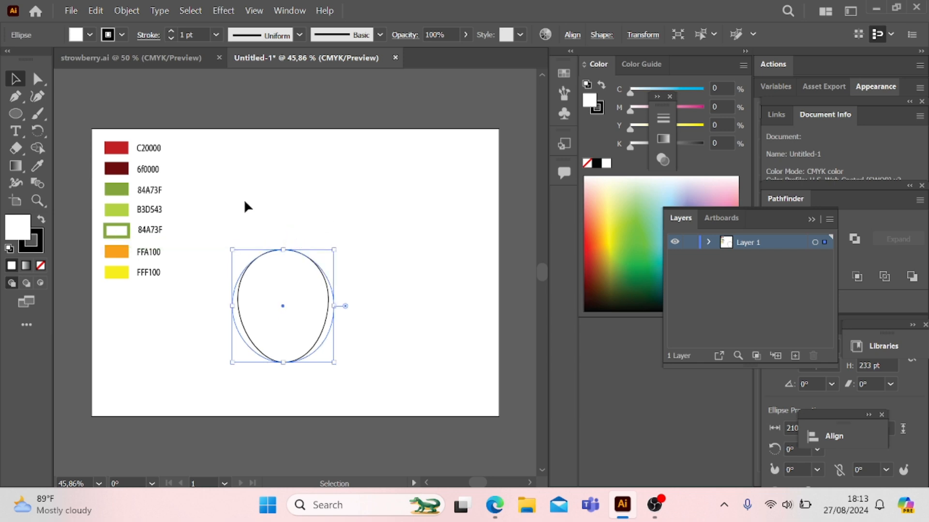
click(36, 81)
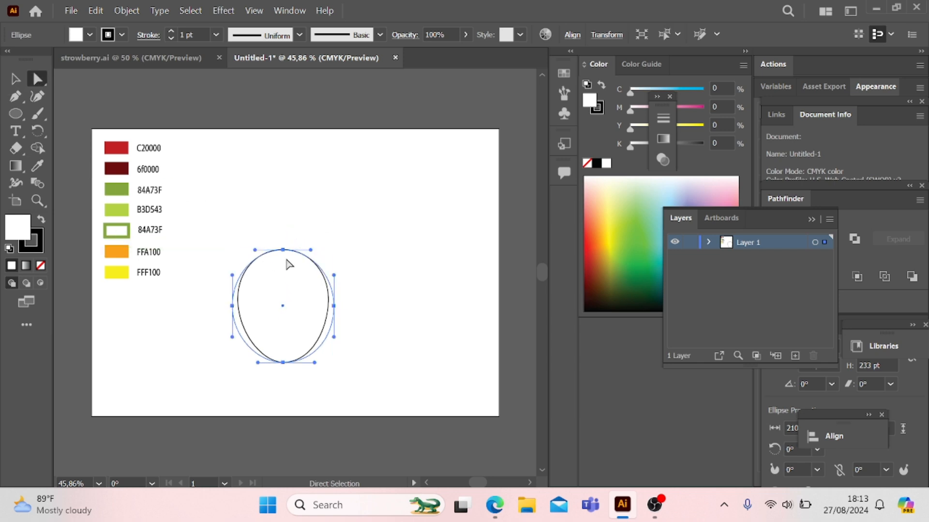
drag(310, 250, 305, 251)
click(258, 254)
click(272, 260)
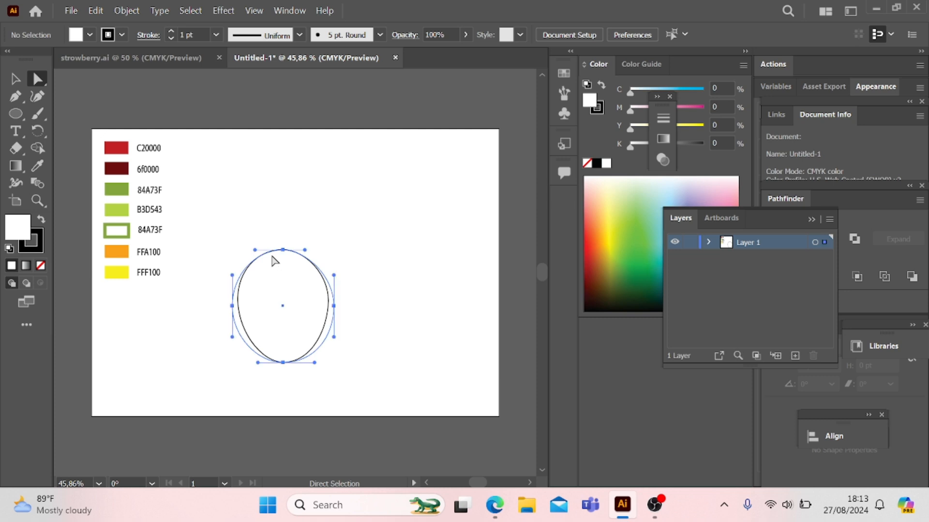
drag(255, 249, 261, 250)
Step: Reposition the egg shape left of the artboard's center and resize it to about 241 pt wide and 279 pt high
click(15, 77)
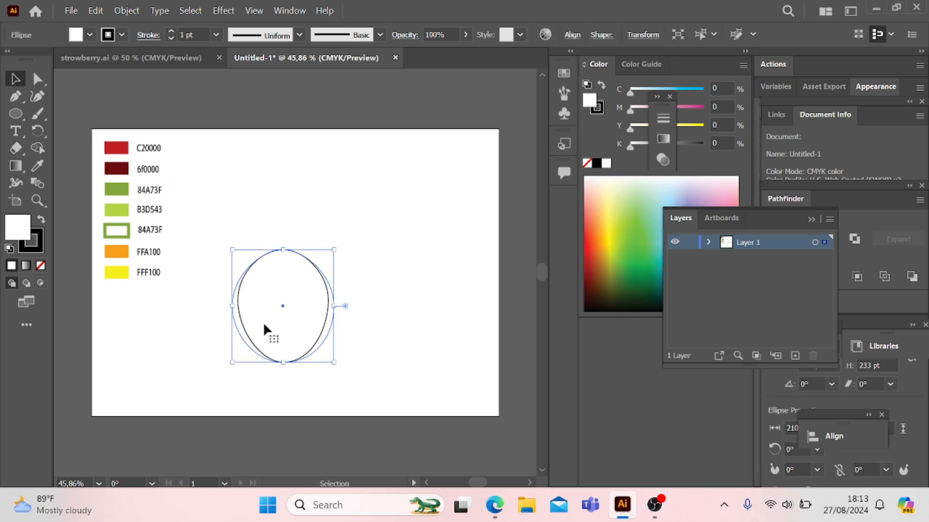
drag(263, 321, 253, 259)
drag(269, 293, 269, 315)
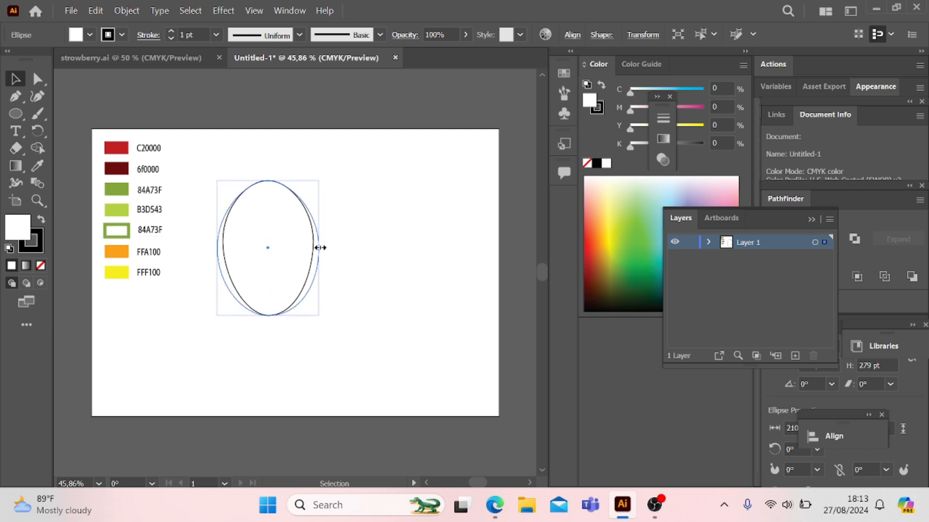
drag(319, 249, 328, 250)
click(390, 333)
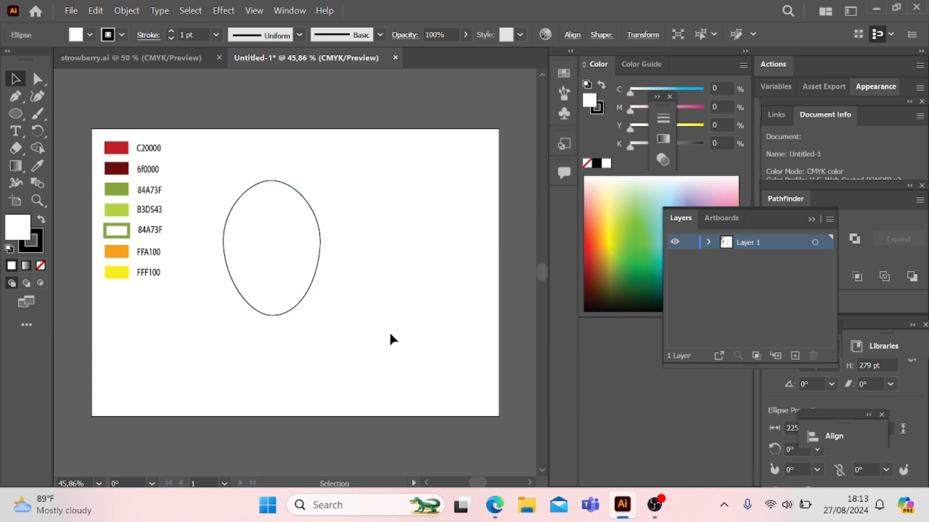
drag(286, 309, 268, 353)
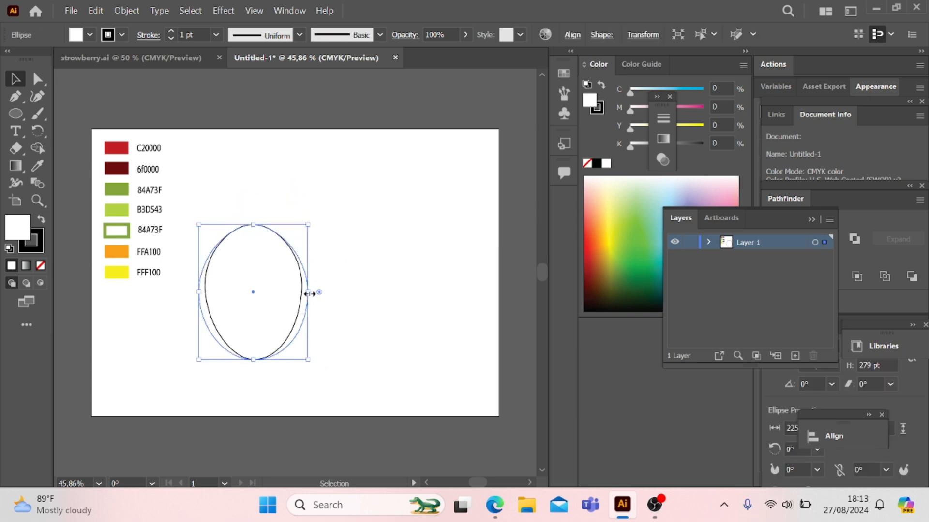
drag(306, 292, 317, 293)
click(390, 323)
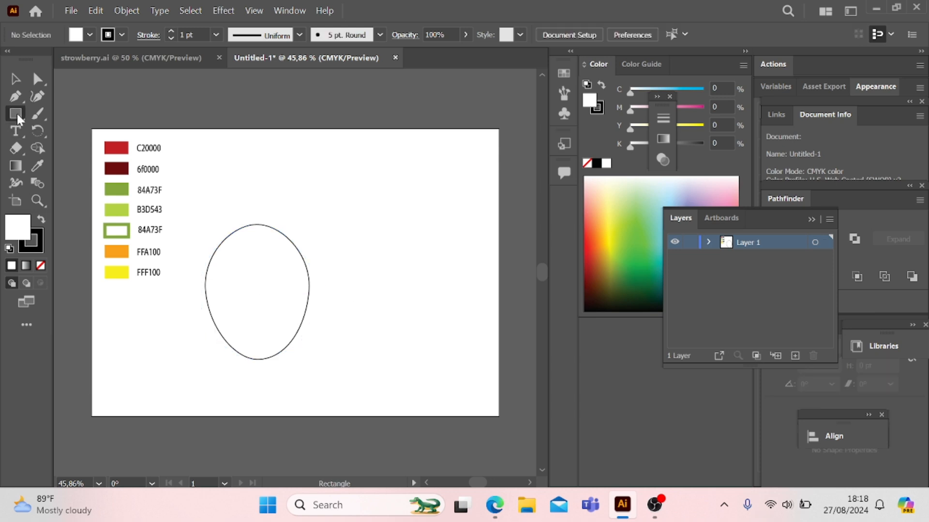
Step: Draw a circle about 114 pt in diameter above and to the right of the egg shape with the Ellipse tool
click(17, 114)
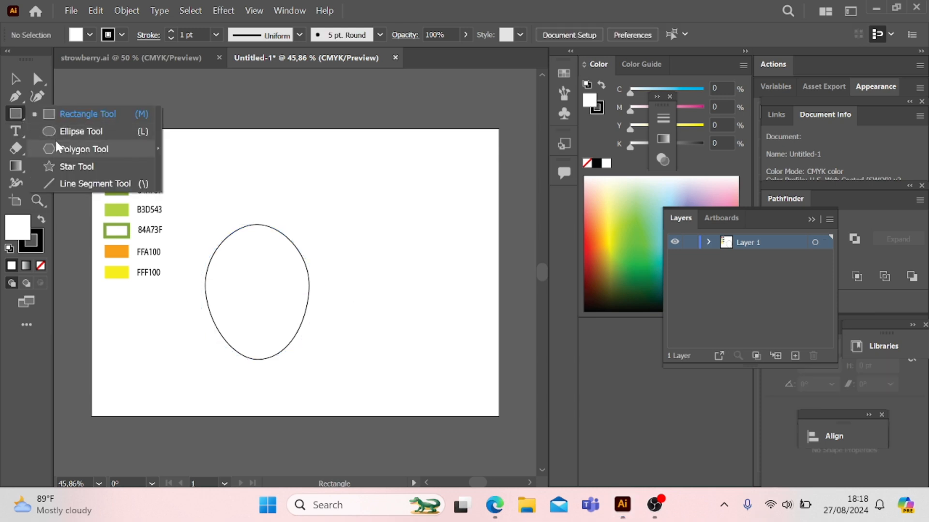
click(66, 132)
drag(328, 173, 382, 229)
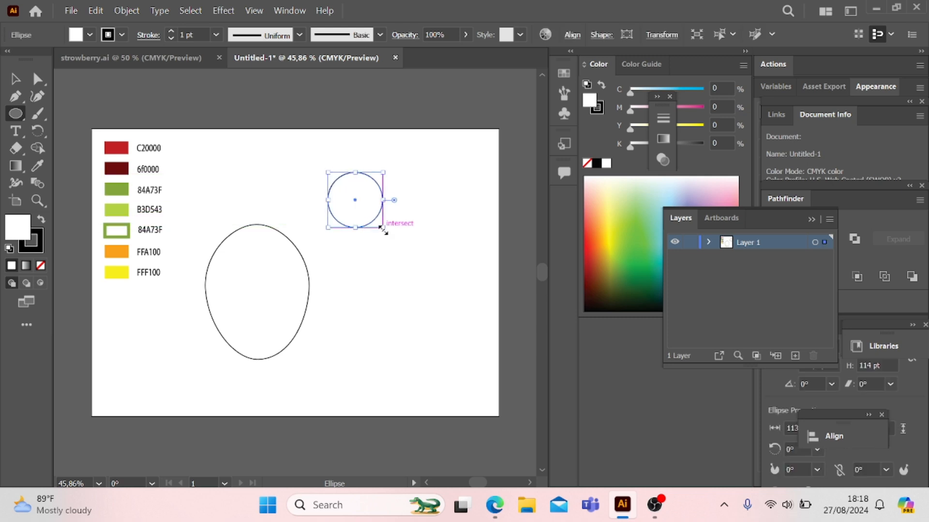
click(14, 83)
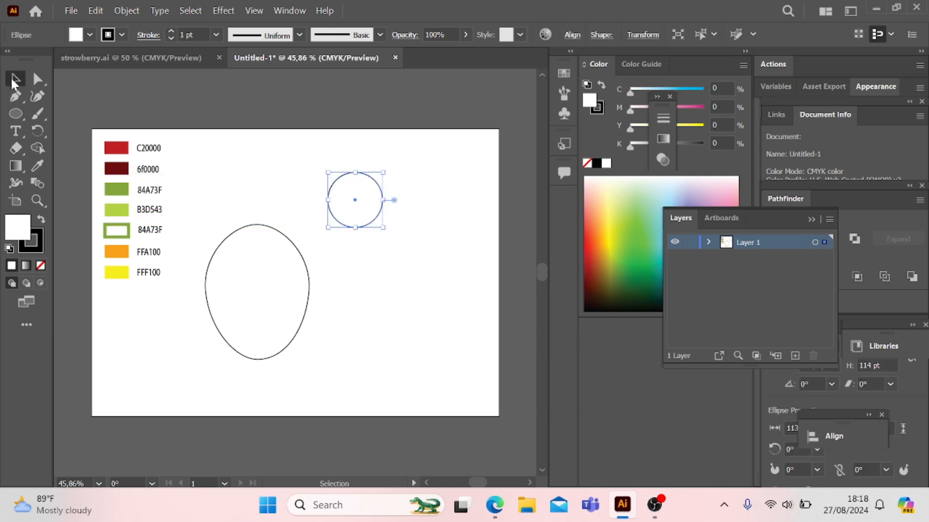
Step: Set up a Zig Zag effect on the circle with 5 pt absolute size, 2 ridges per segment and smooth points
click(226, 11)
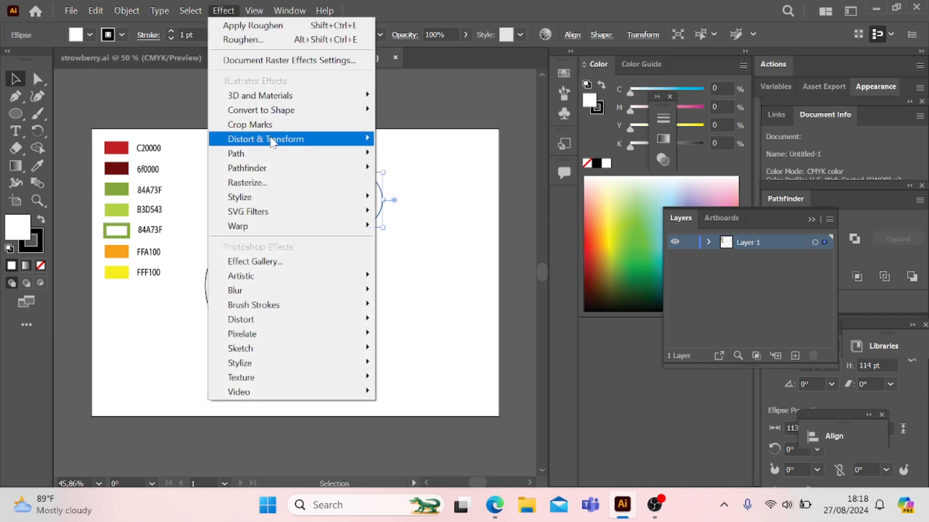
mouse_move(271, 141)
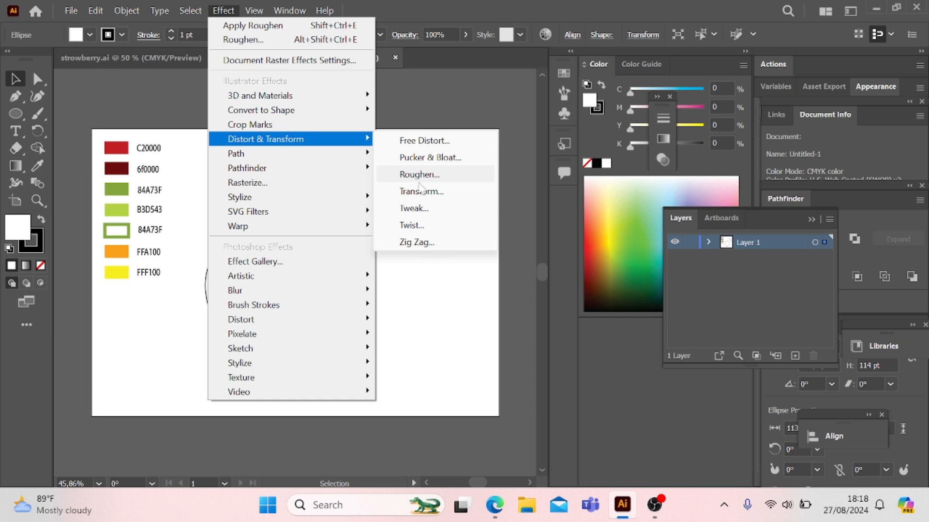
click(430, 246)
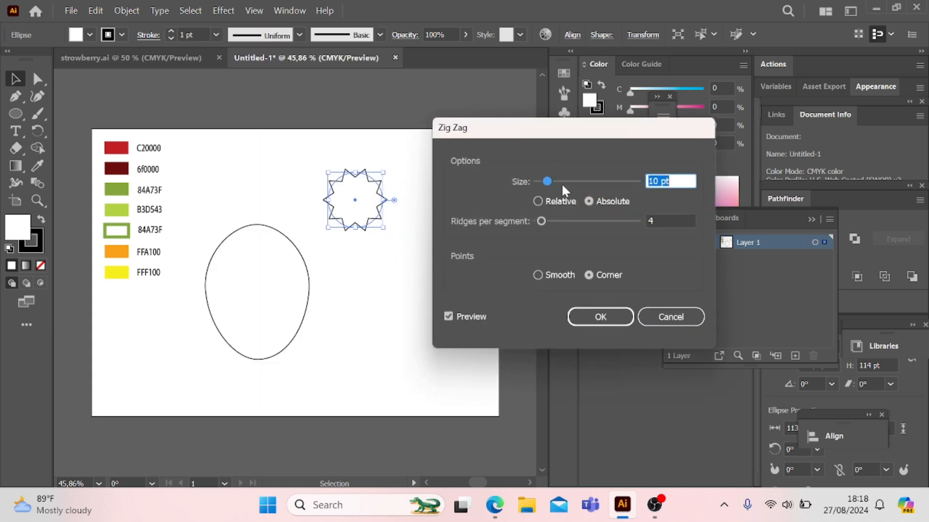
drag(545, 181, 539, 179)
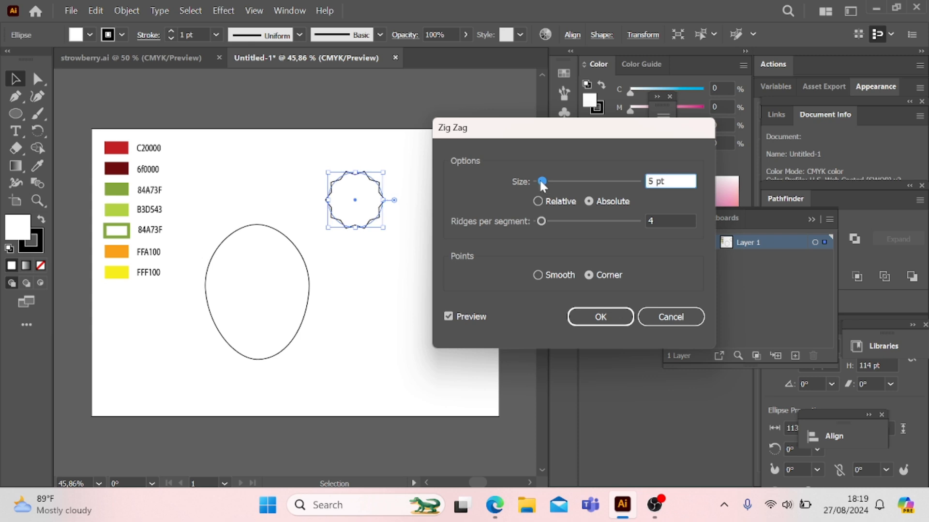
mouse_move(541, 221)
mouse_down()
mouse_move(569, 226)
mouse_move(541, 227)
mouse_up()
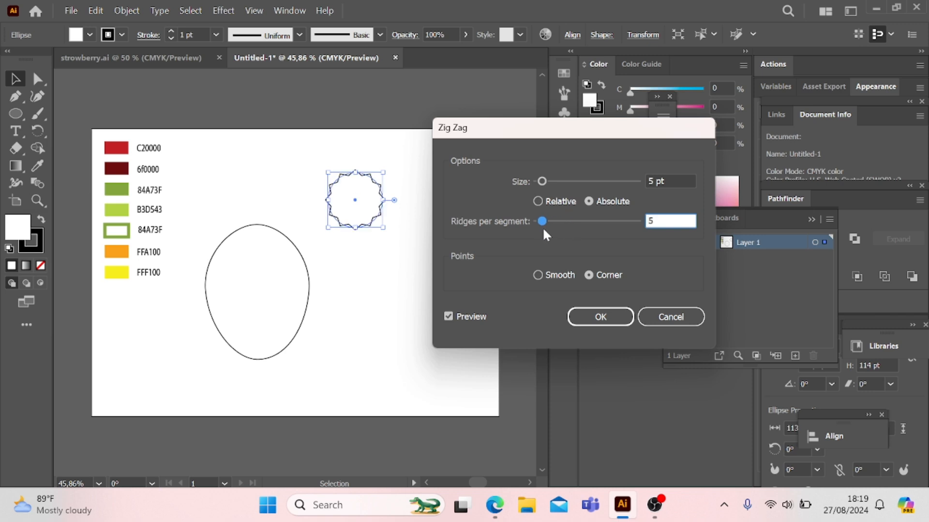
click(537, 274)
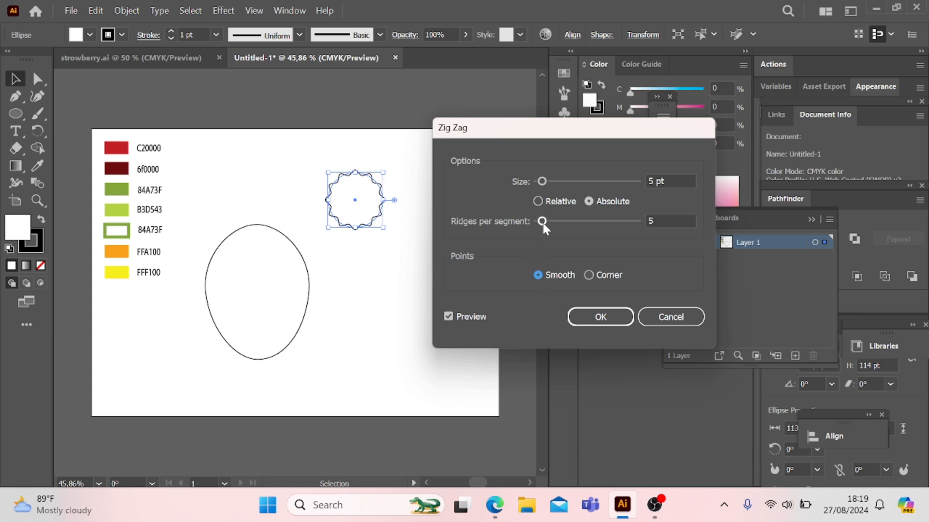
drag(543, 224, 539, 223)
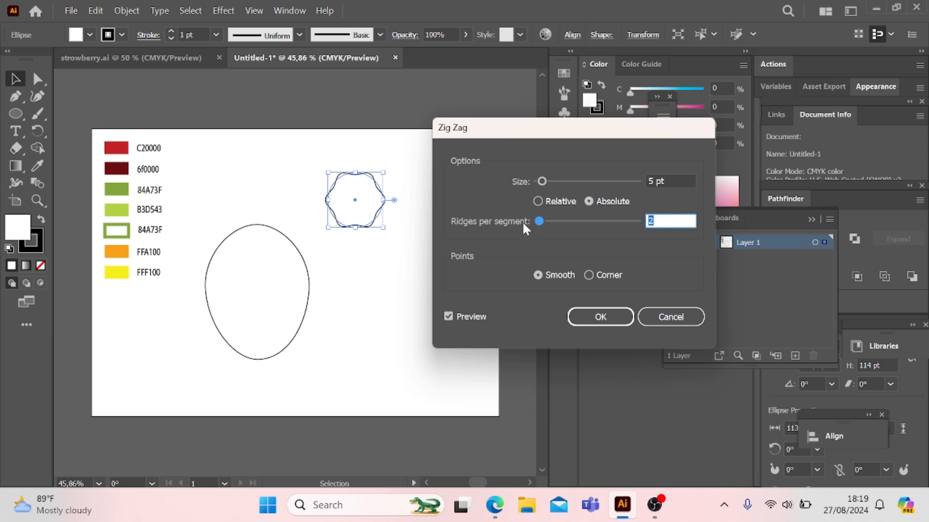
Step: Change the Zig Zag size to 17 pt and the ridges per segment to 3, and apply the effect
mouse_move(542, 181)
mouse_down()
mouse_move(564, 182)
mouse_move(553, 188)
mouse_up()
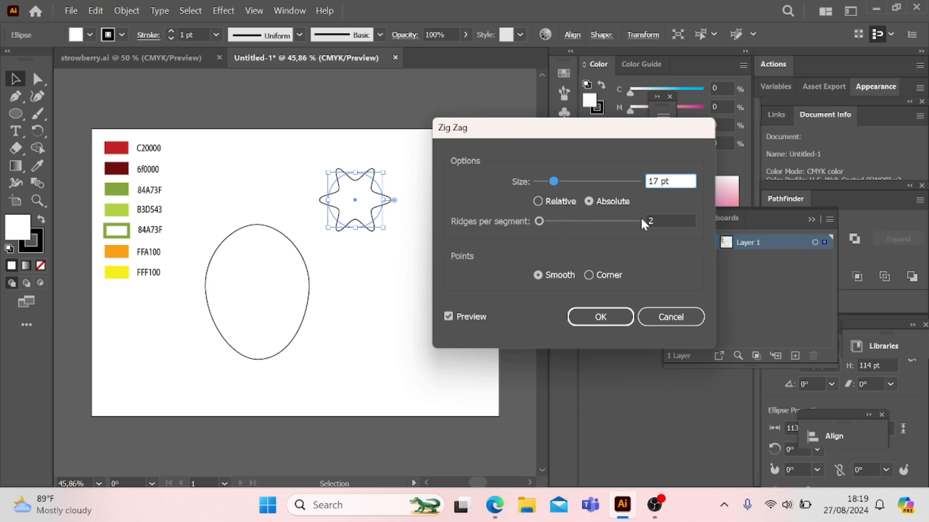
click(663, 218)
text(3)
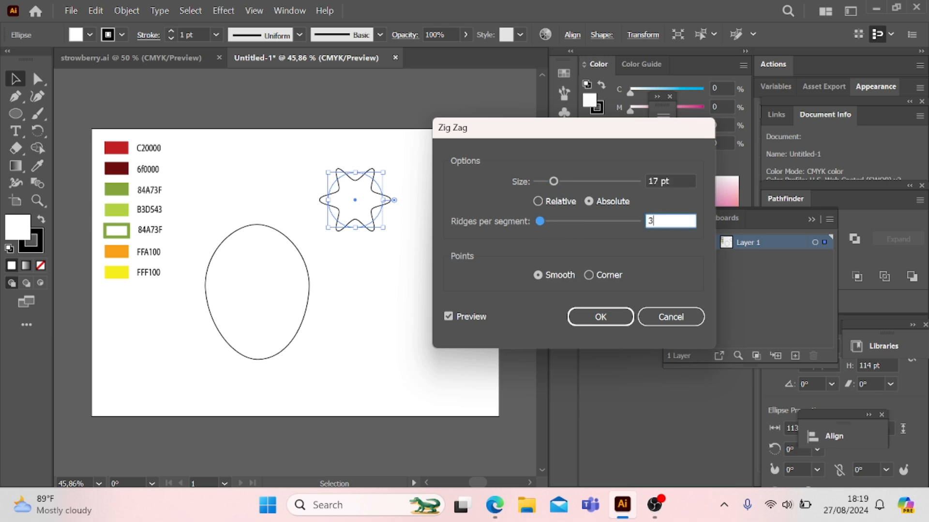
click(459, 317)
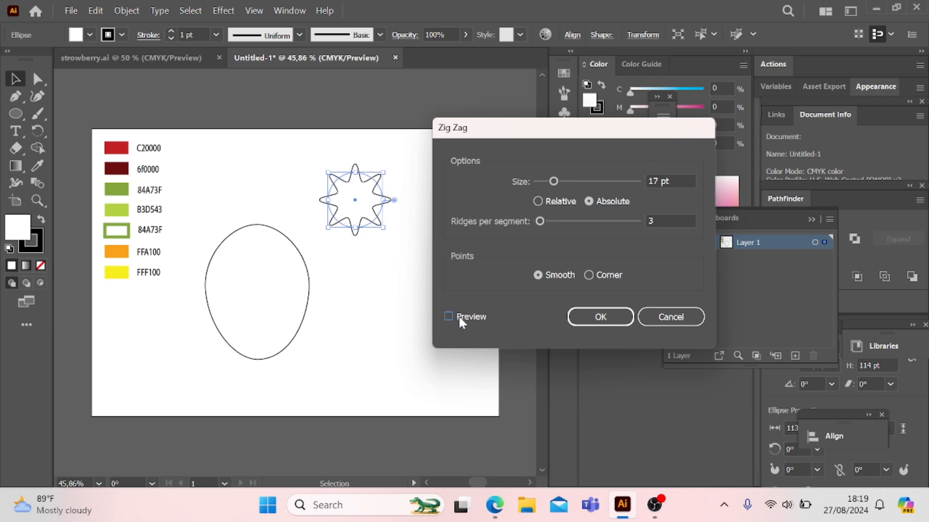
click(602, 318)
click(419, 271)
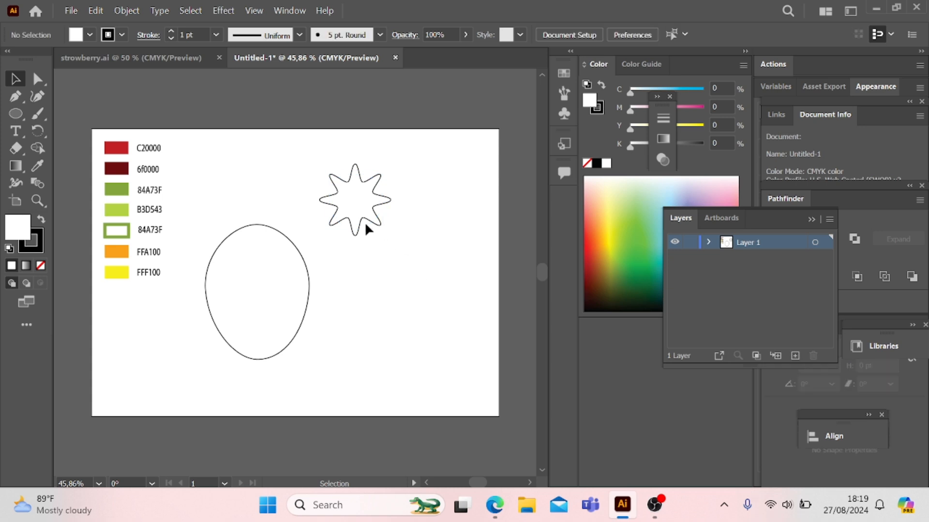
Step: Place the star shape over the top of the egg shape, with a smaller copy about 81 by 74 pt centered inside it
drag(363, 219, 377, 253)
drag(337, 219, 257, 246)
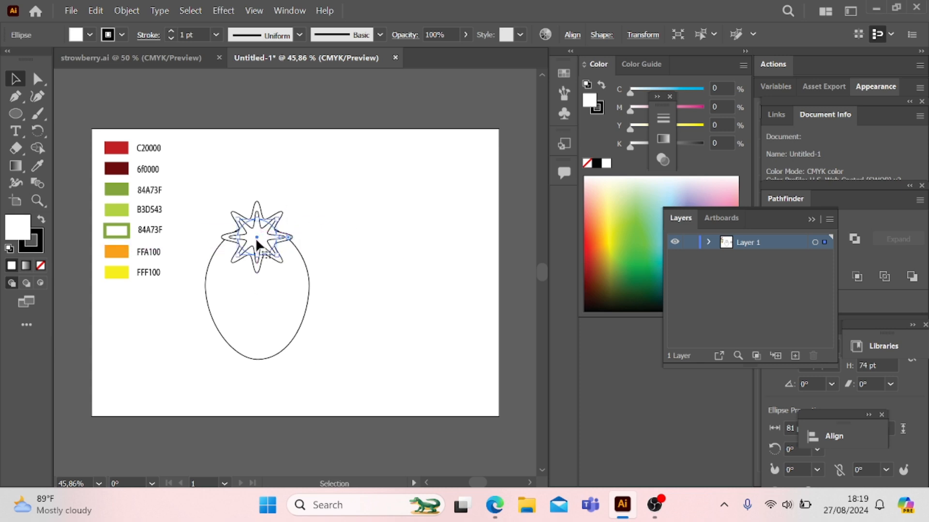
click(370, 219)
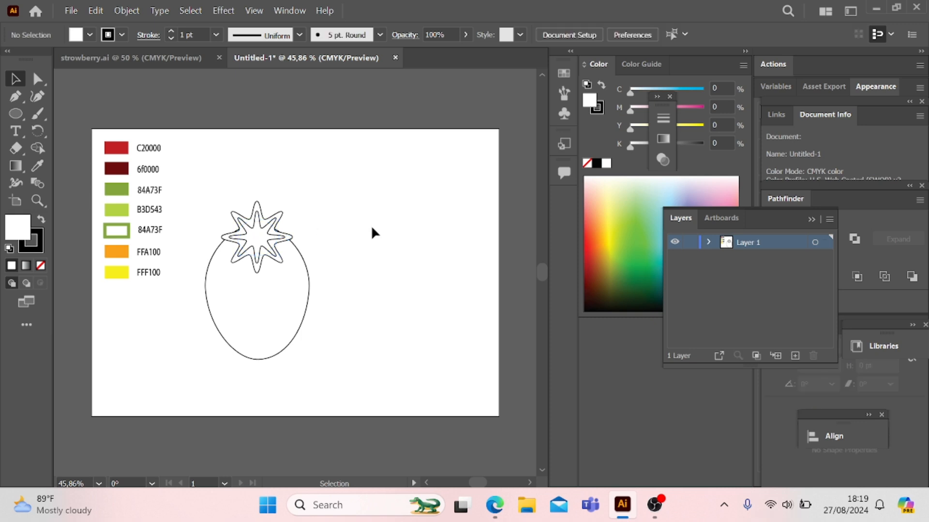
Step: Color the egg-shaped strawberry body with the red C20000 swatch using the Eyedropper
click(272, 300)
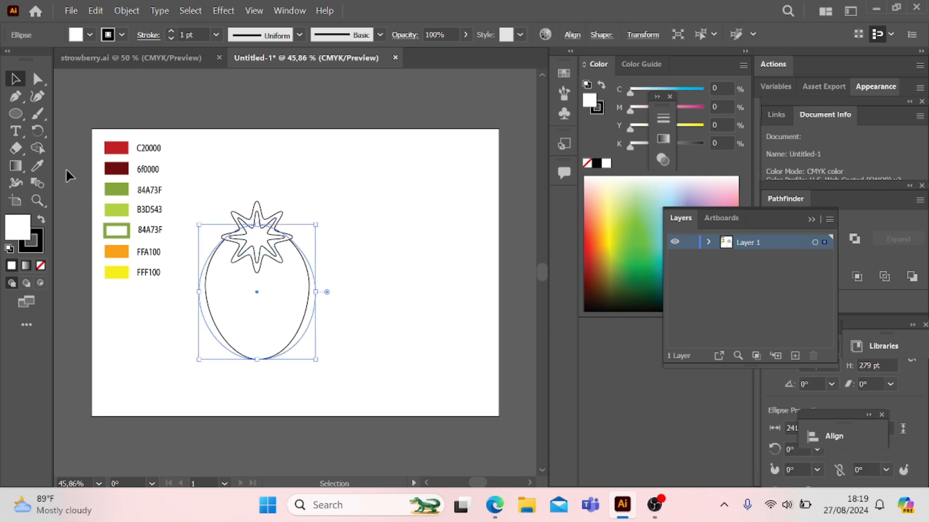
click(36, 167)
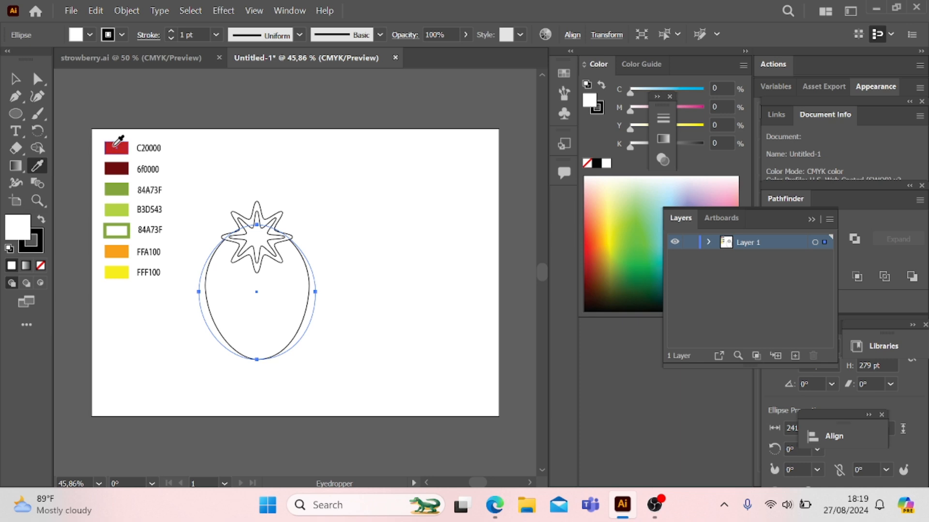
click(118, 146)
click(15, 82)
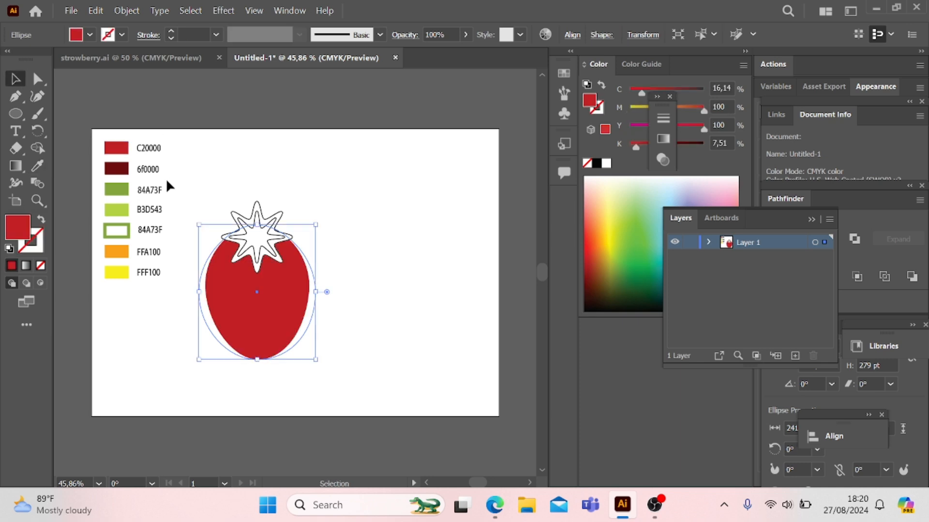
Step: Color the outer star leaf with the dark green 84A73F swatch using the Eyedropper
click(258, 269)
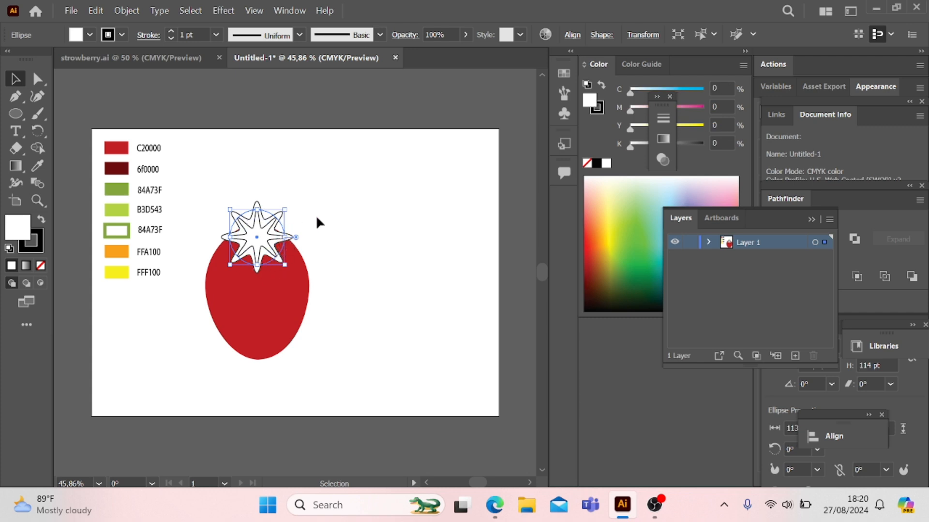
click(36, 164)
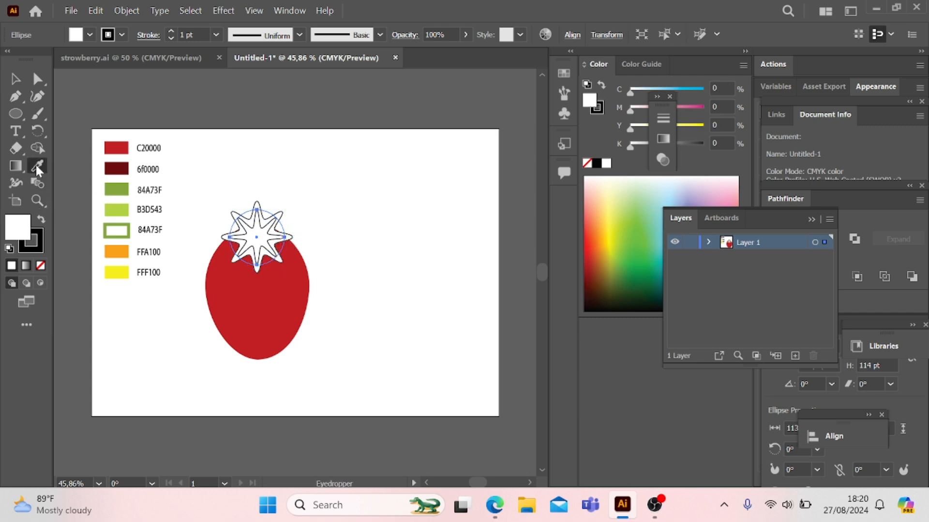
click(120, 211)
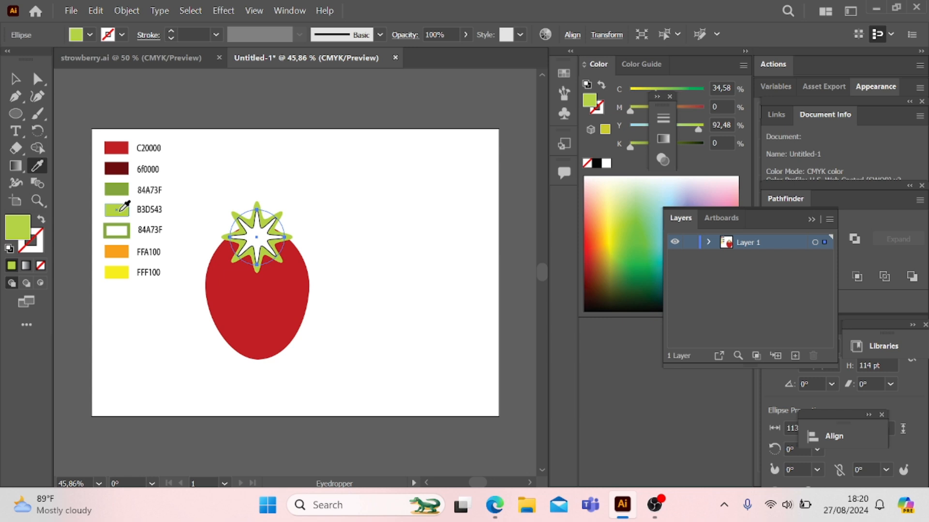
click(121, 191)
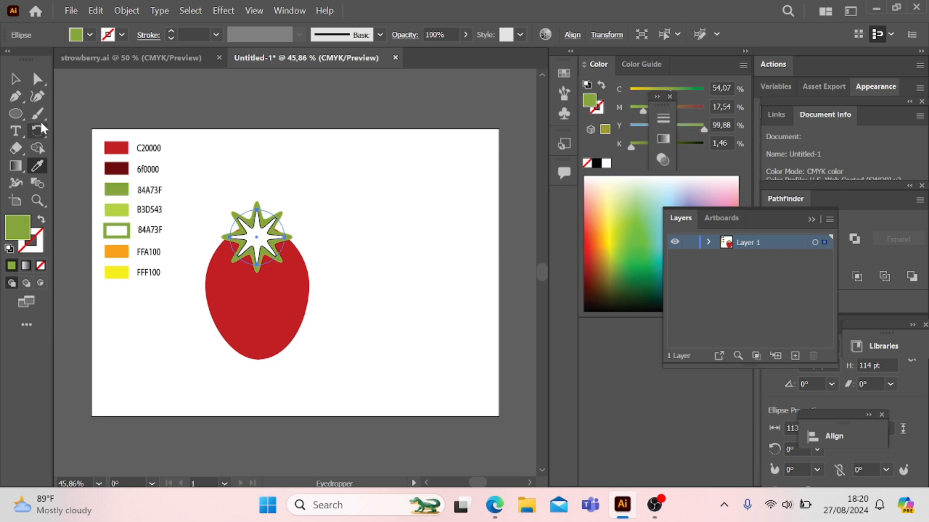
click(15, 79)
click(463, 273)
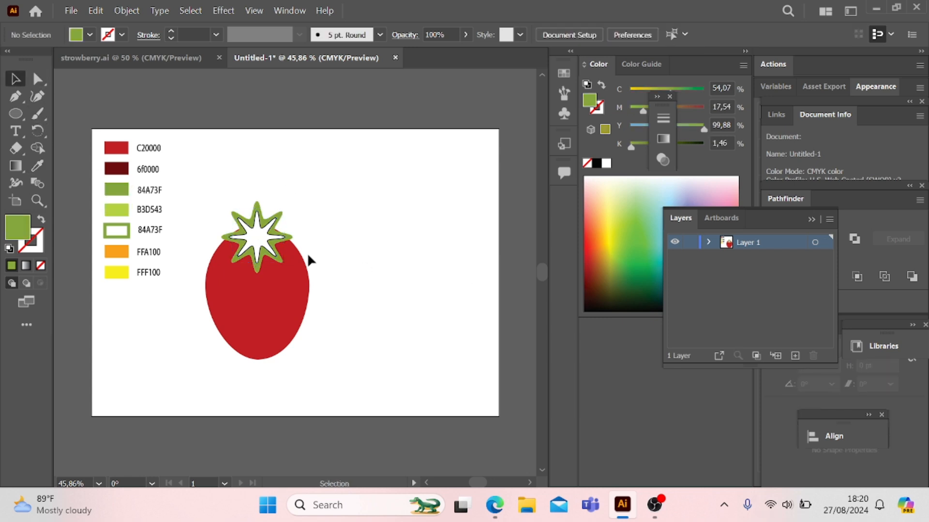
Step: Color the inner star with the light green B3D543 swatch using the Eyedropper
click(255, 240)
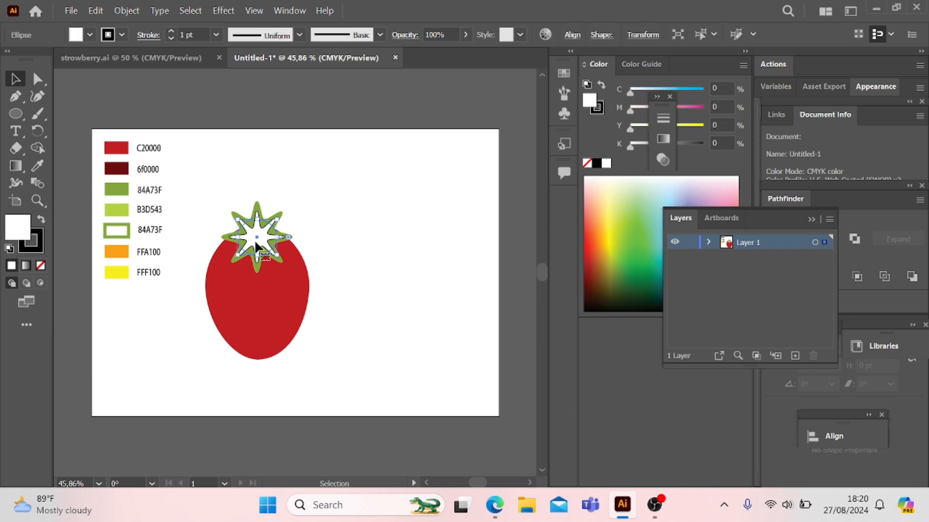
click(34, 167)
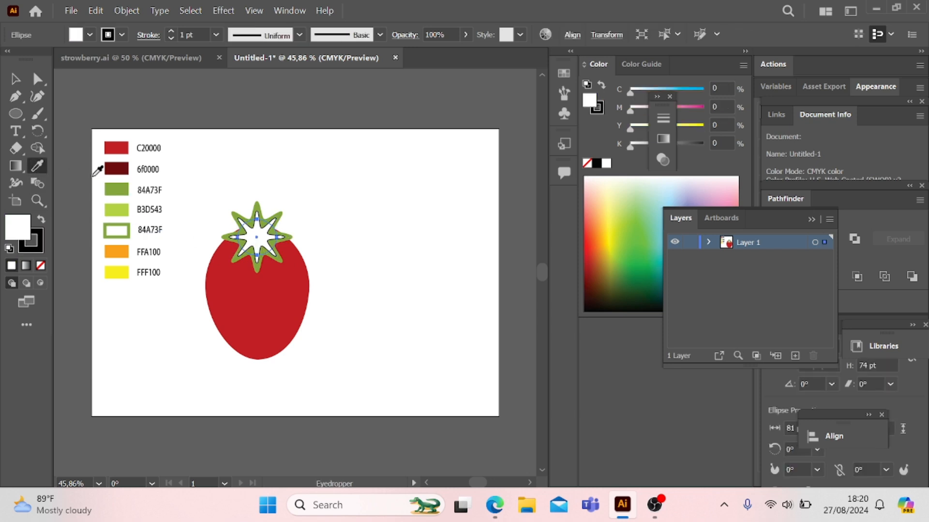
click(119, 208)
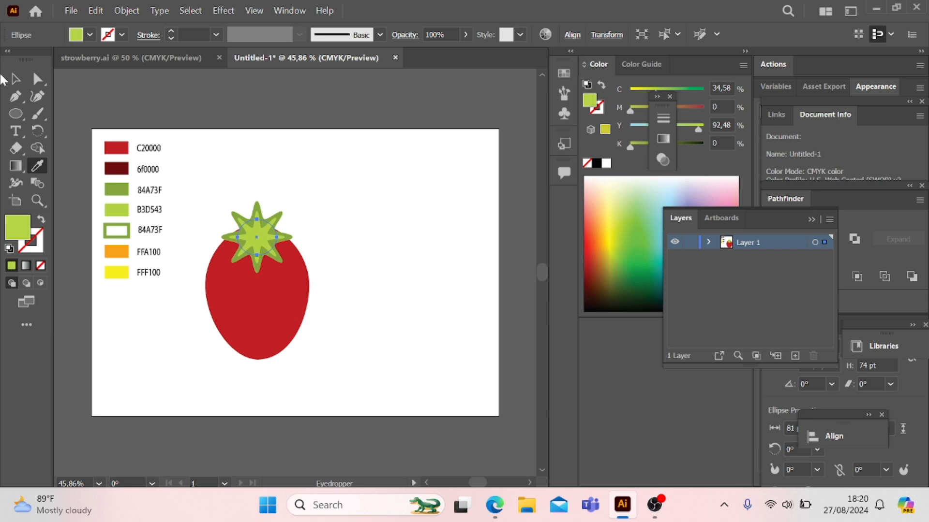
click(16, 78)
click(434, 286)
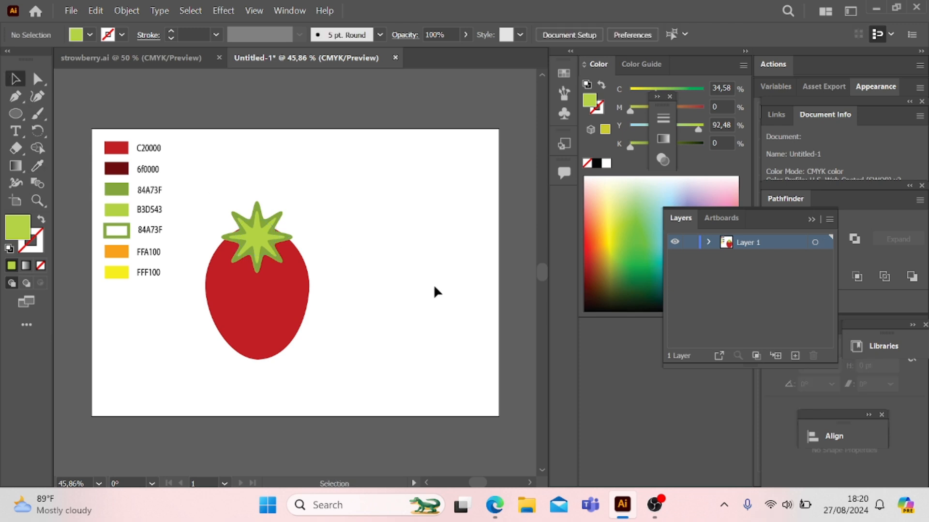
Step: Enlarge the outer star's ellipse to about 126.5 by 136.5 pt and recenter the inner star within it at about 89 by 80 pt
click(281, 263)
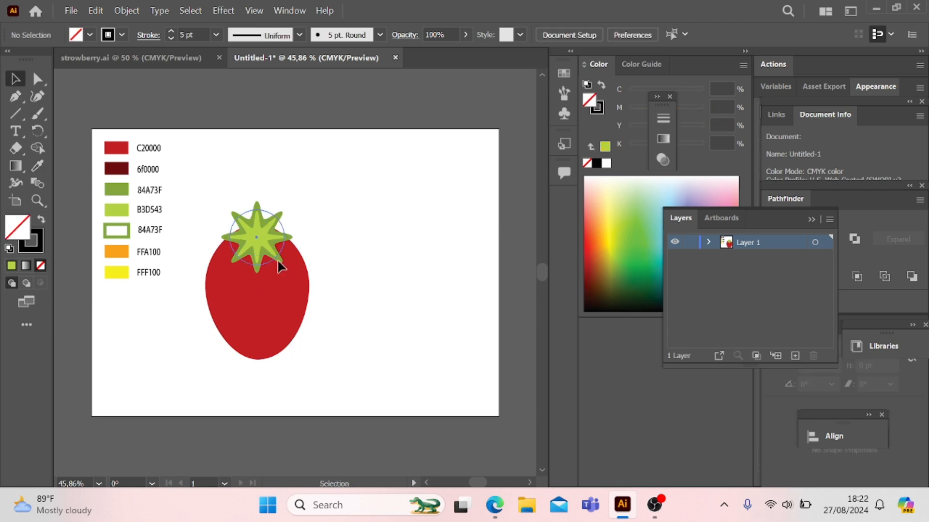
drag(285, 264, 292, 278)
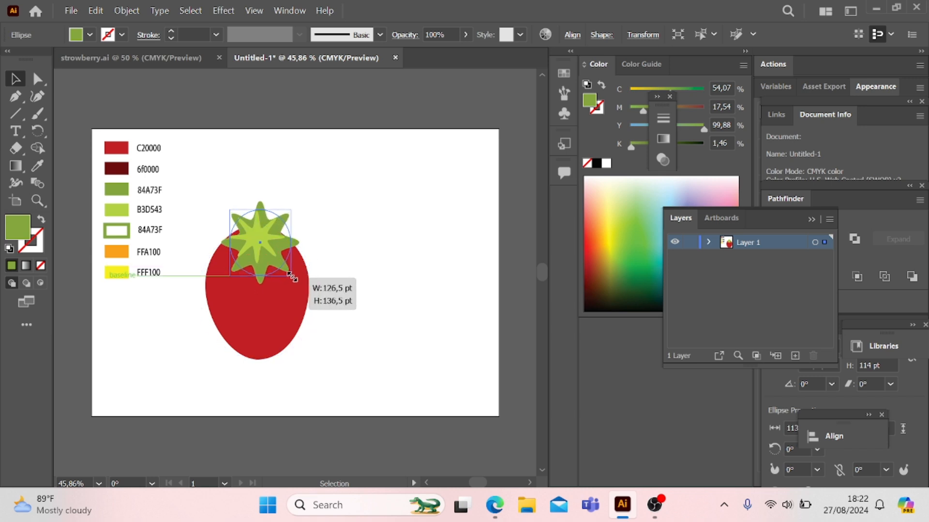
click(396, 249)
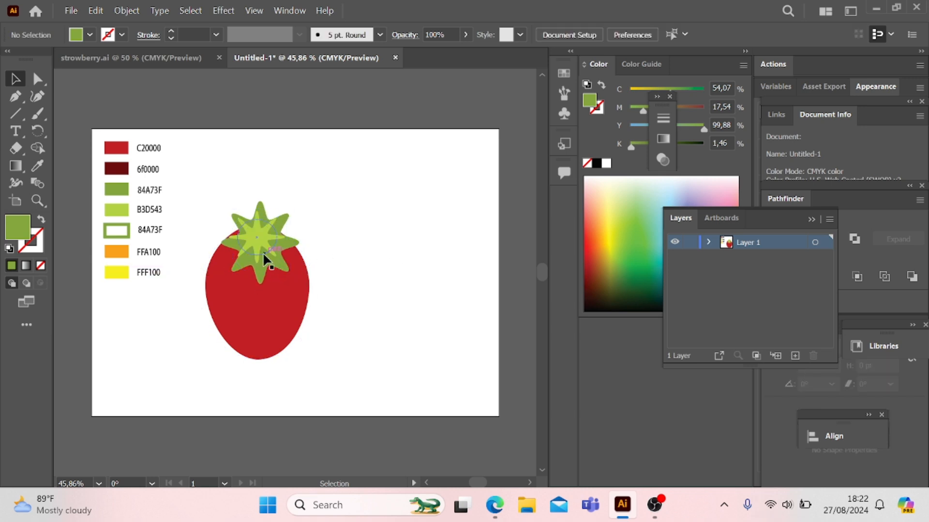
mouse_move(272, 256)
mouse_down()
mouse_move(287, 269)
mouse_move(265, 247)
mouse_up()
click(354, 232)
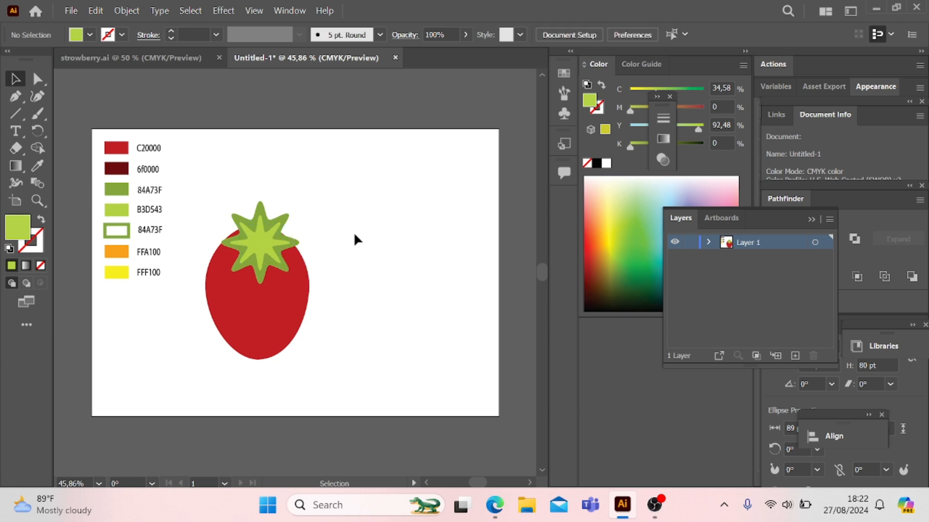
Step: Move the top anchor point of the outer star slightly down with the Direct Selection tool to shorten its upper tip
click(259, 203)
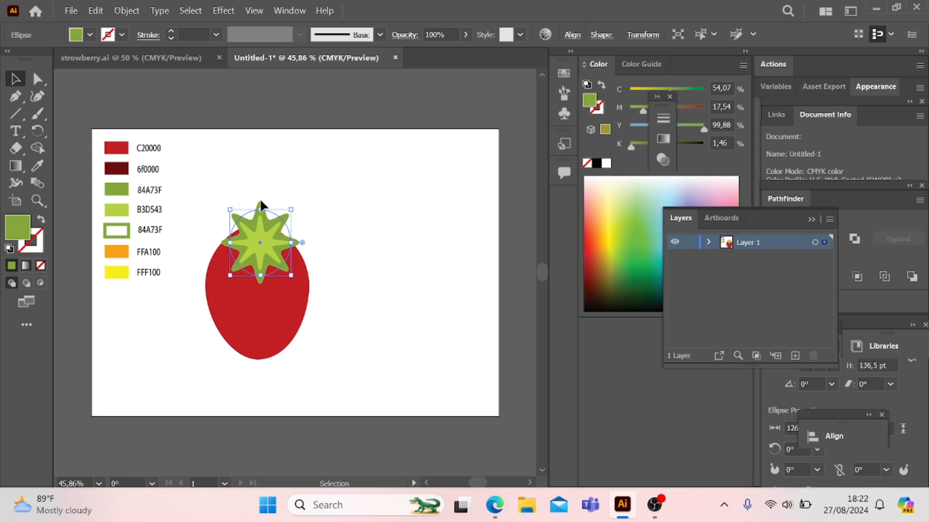
click(261, 200)
click(260, 206)
click(37, 78)
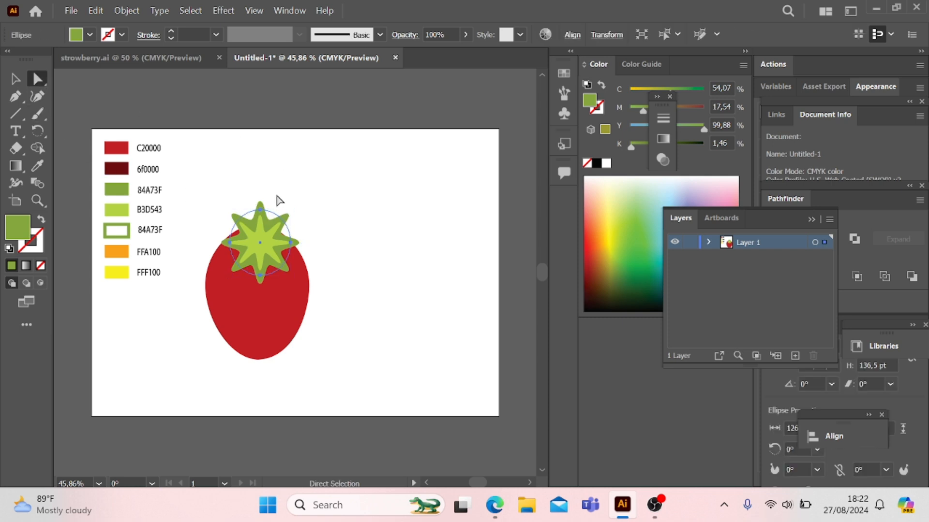
drag(261, 210, 259, 216)
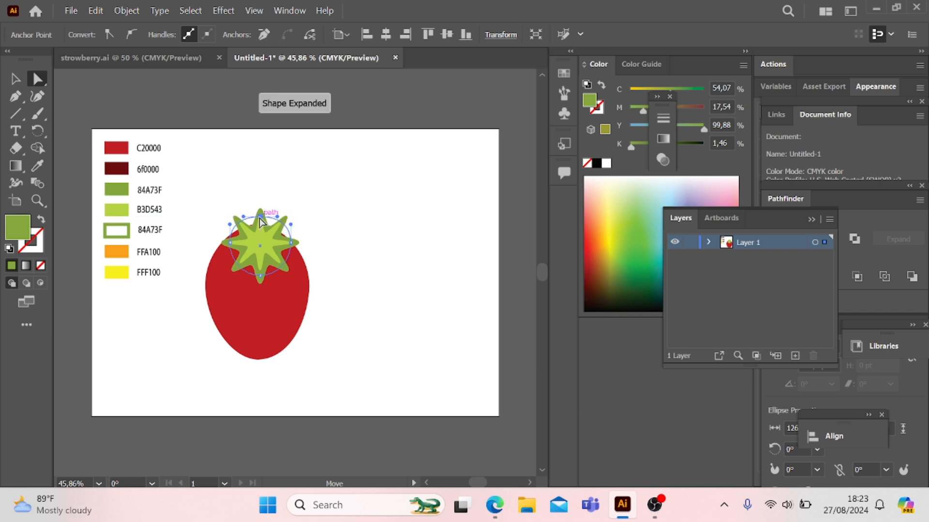
click(16, 79)
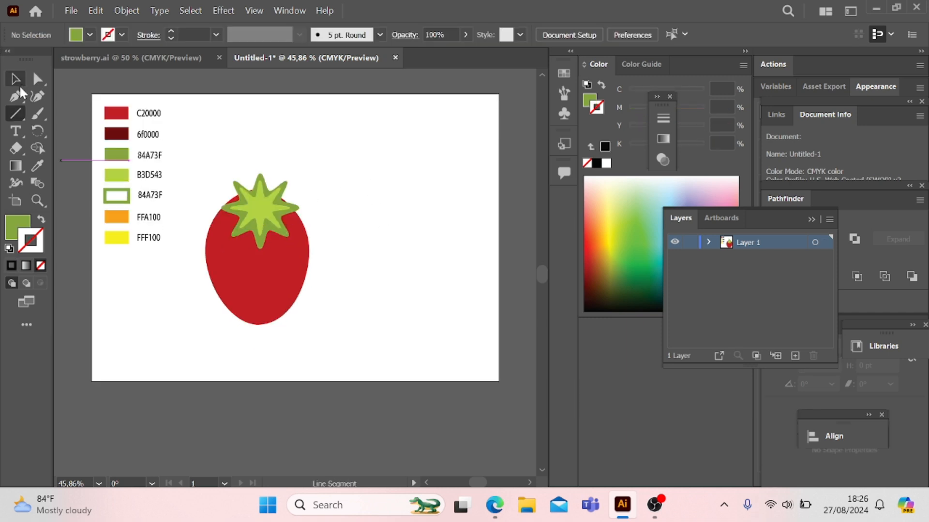
Step: Draw a curved stem path about 111 pt high with the Pen tool, from the star's center up and slightly to the left
click(20, 94)
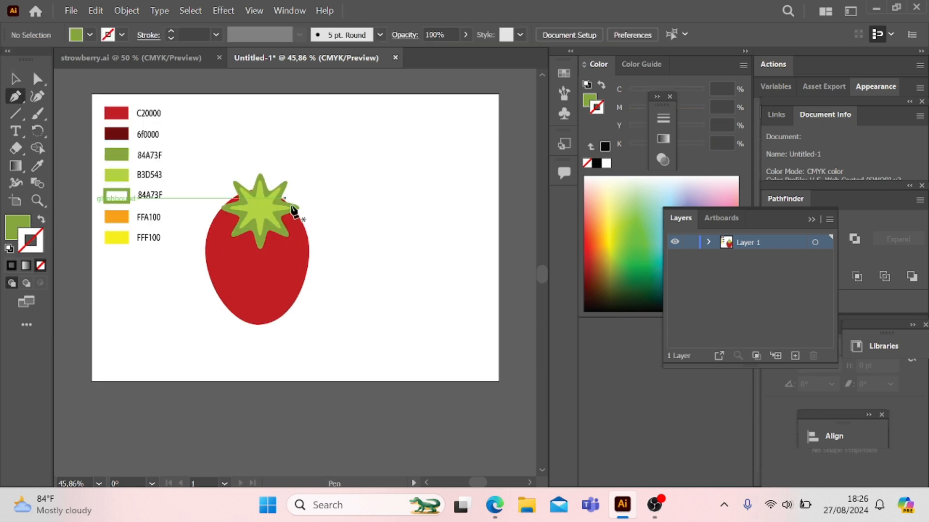
click(260, 208)
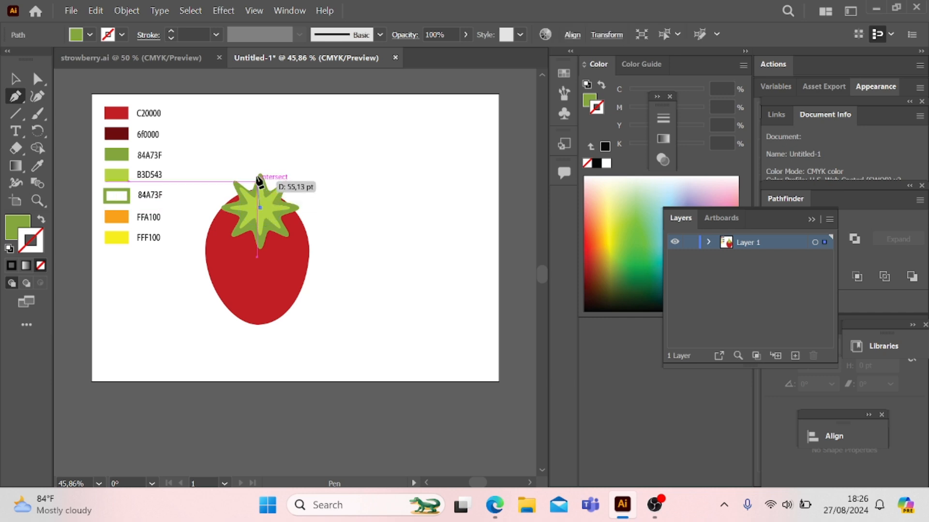
drag(246, 155, 230, 151)
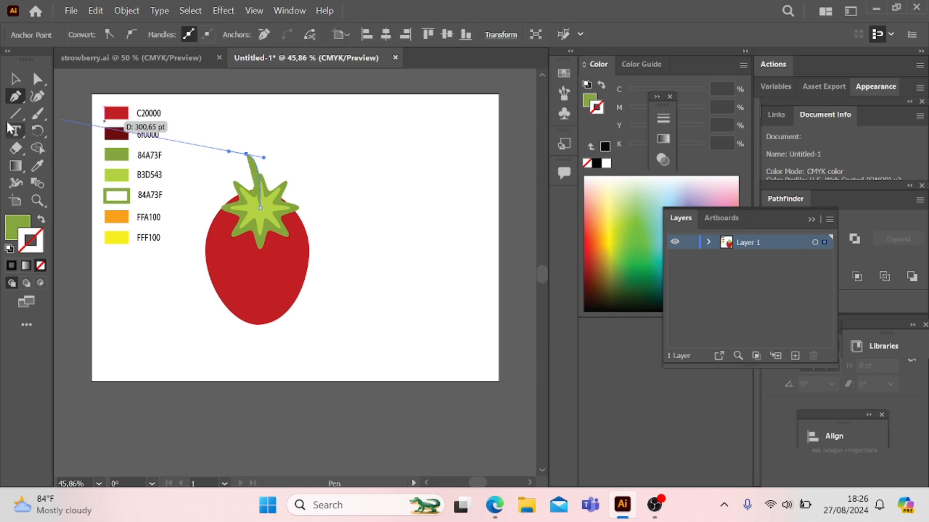
click(16, 79)
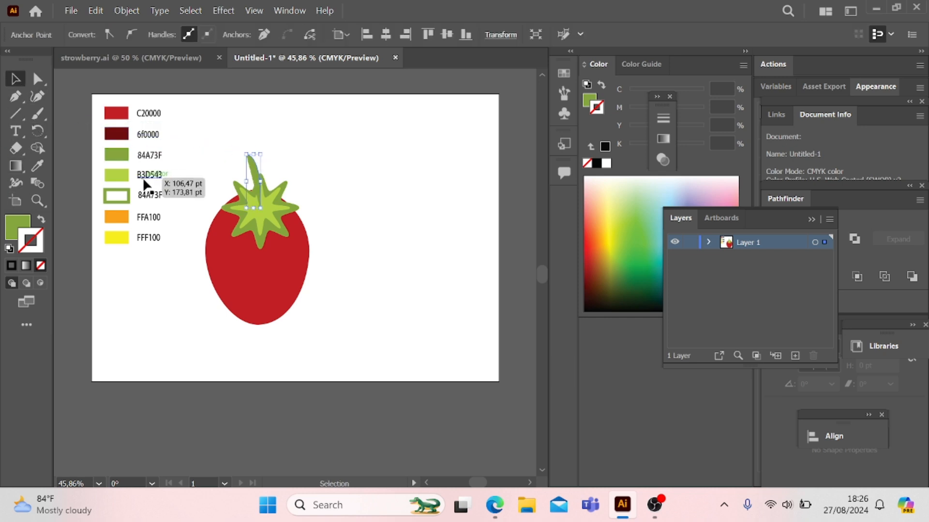
Step: Isolate the stem path, remove its fill, and give it the 6 pt green stroke of the outlined 84A73F swatch
click(13, 234)
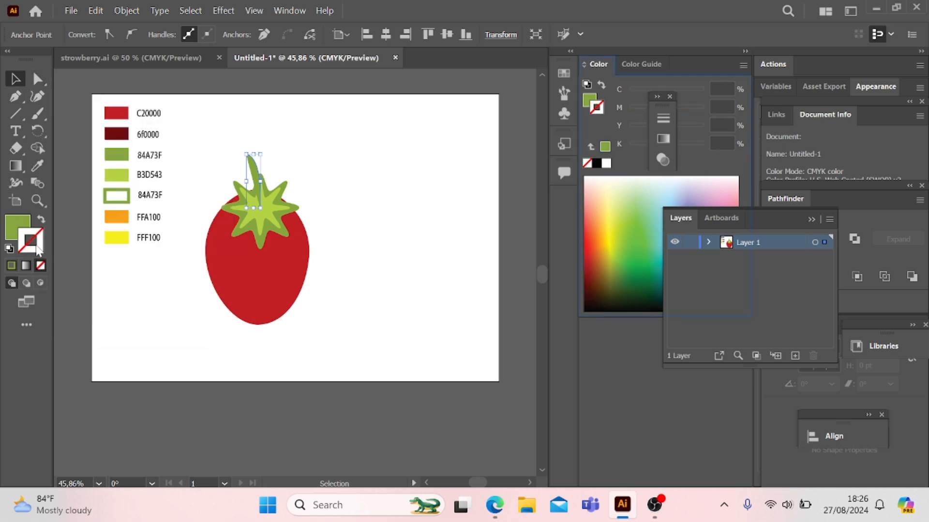
double_click(251, 164)
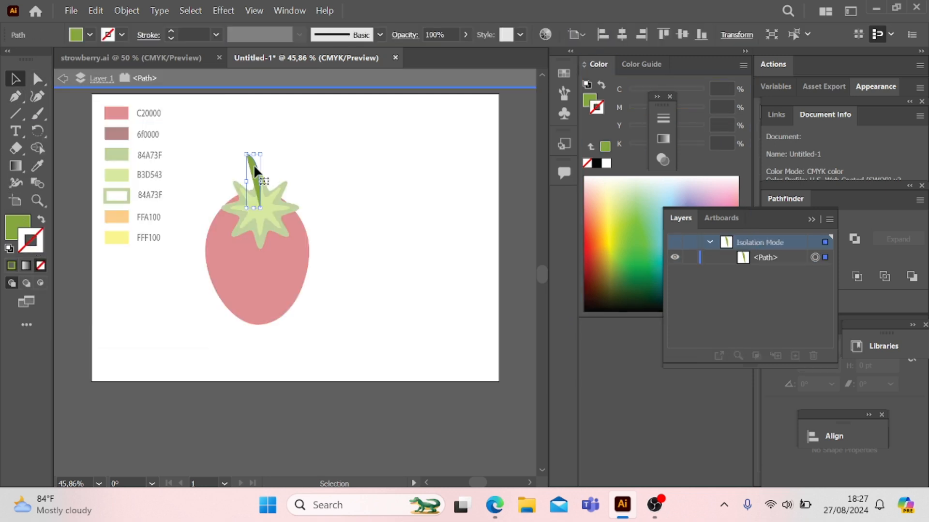
click(89, 34)
click(8, 60)
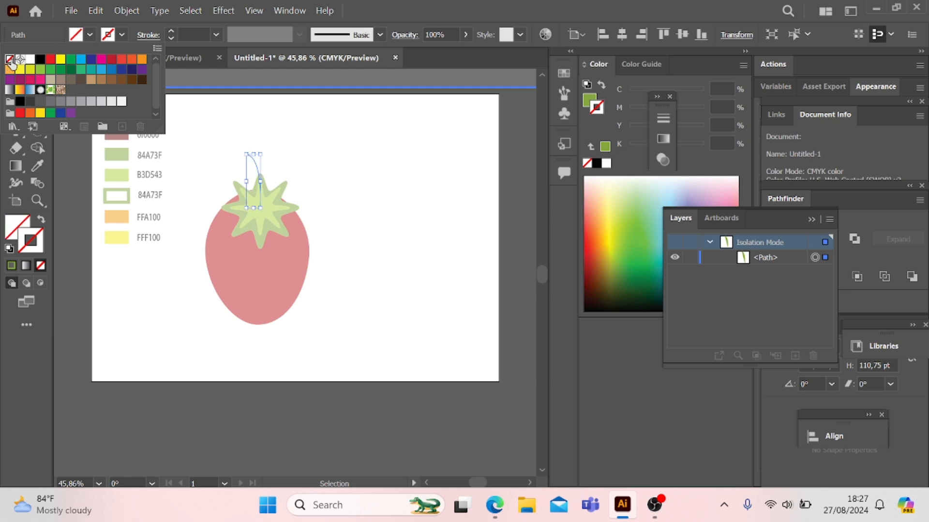
click(121, 34)
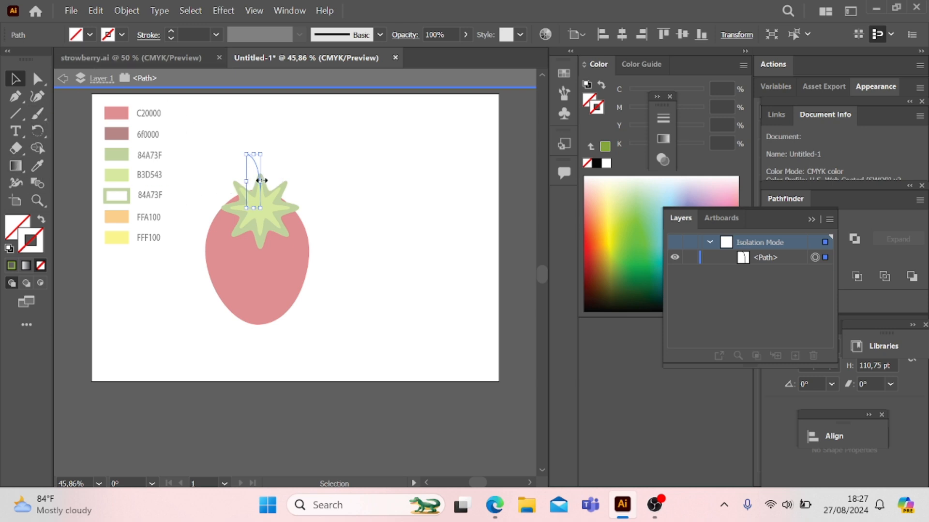
click(38, 169)
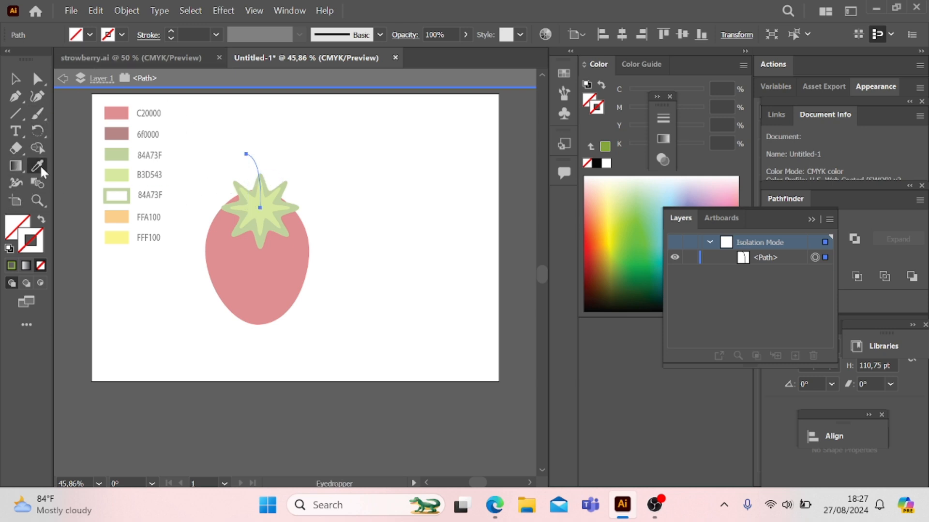
click(106, 192)
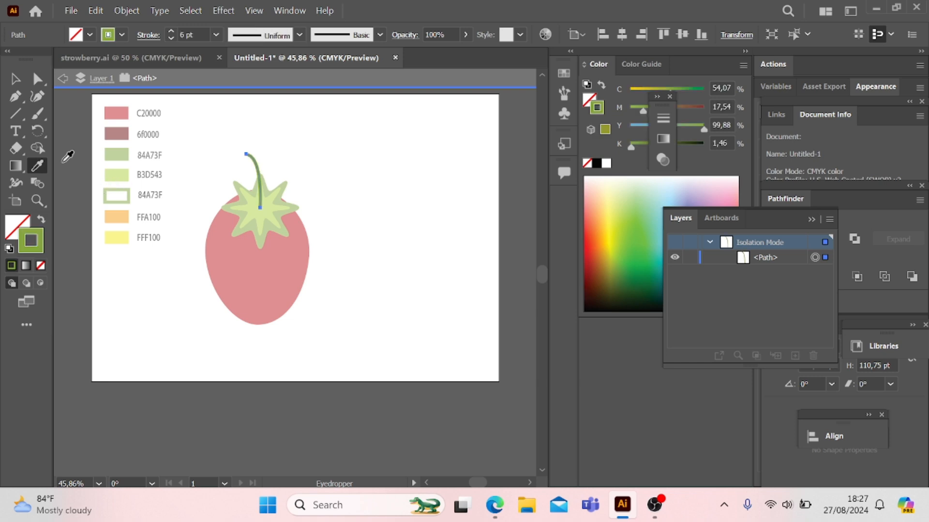
click(16, 79)
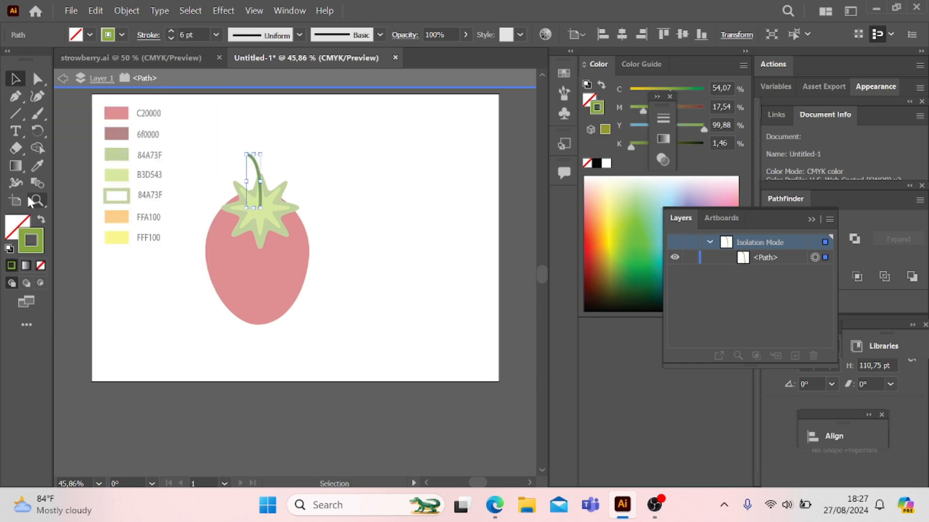
Step: Widen the stem's upper end to about 20.6 pt with the Width tool and give its stroke a round cap
click(16, 183)
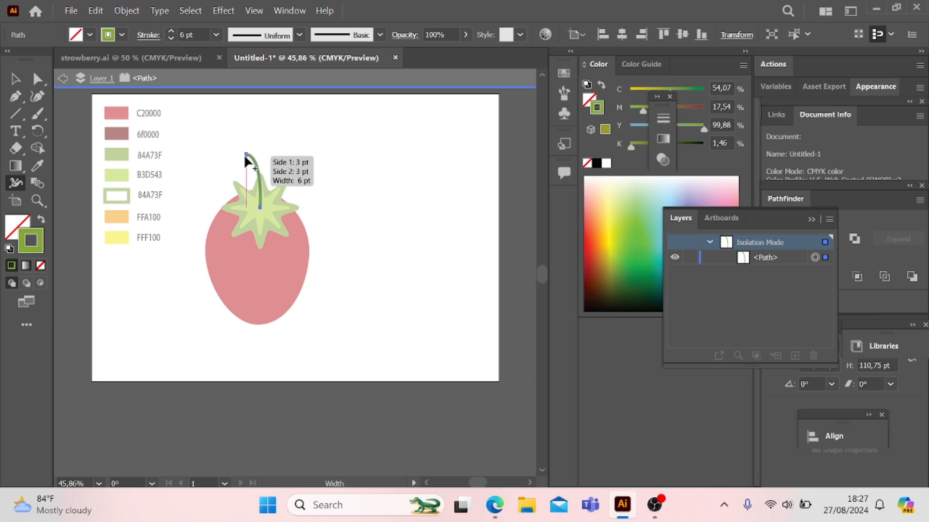
drag(246, 156, 244, 157)
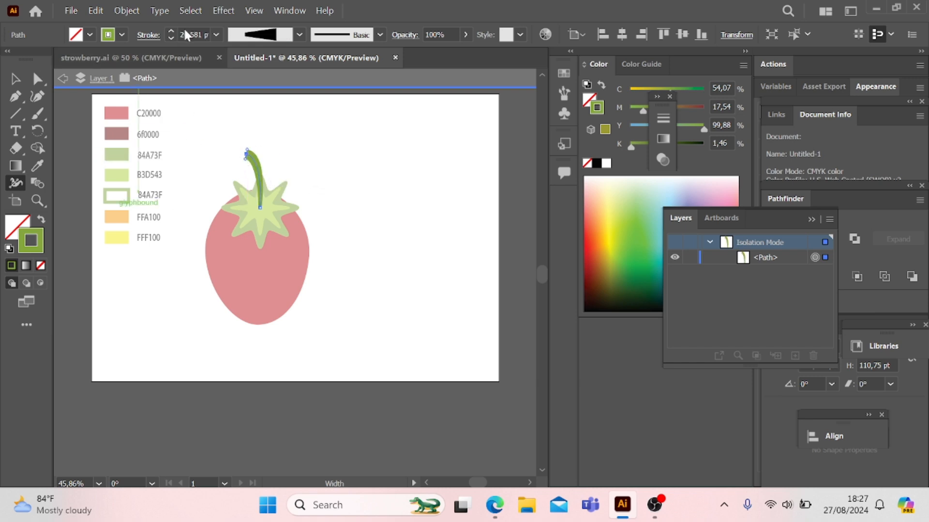
click(149, 35)
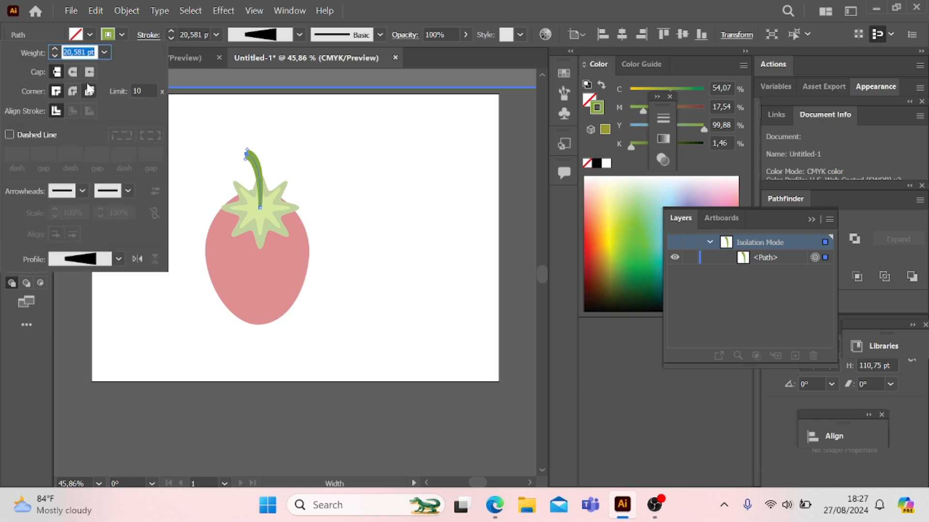
click(72, 72)
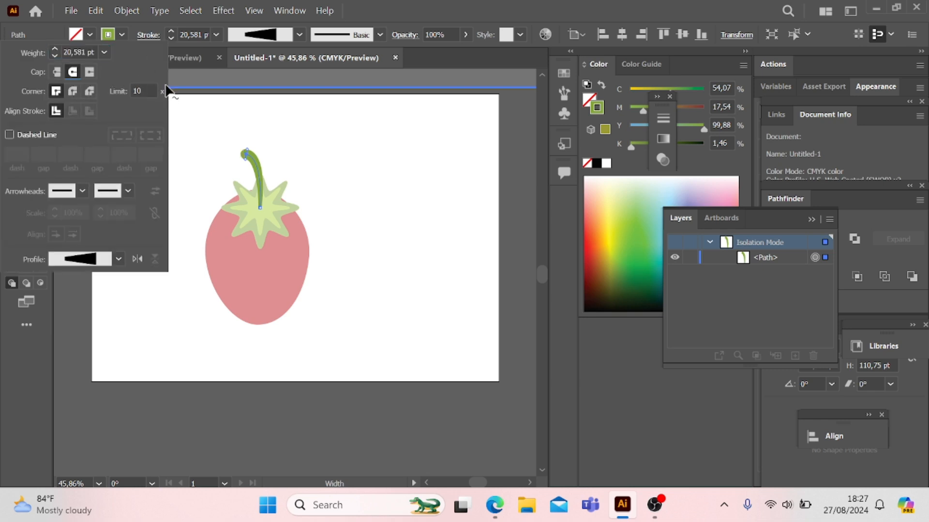
Step: Exit isolation mode on the stem path and return to the full artwork
click(205, 81)
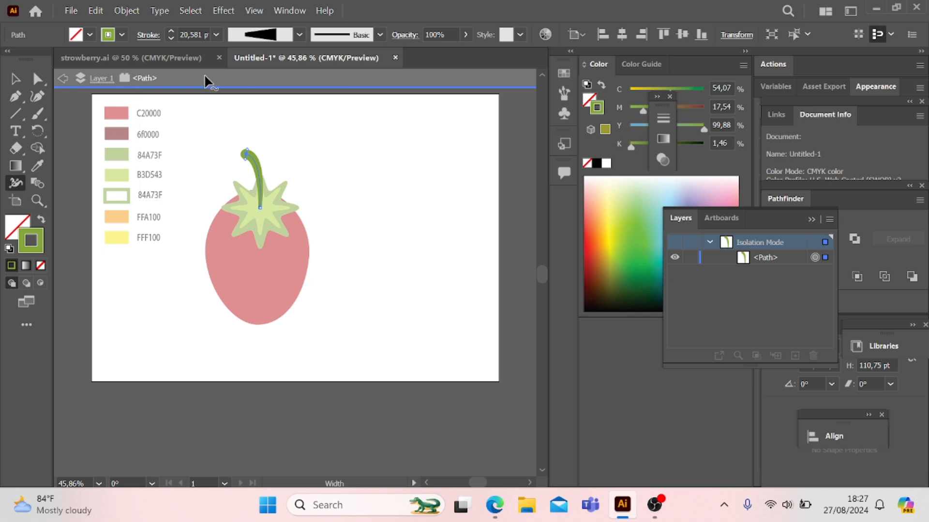
key(v)
click(209, 154)
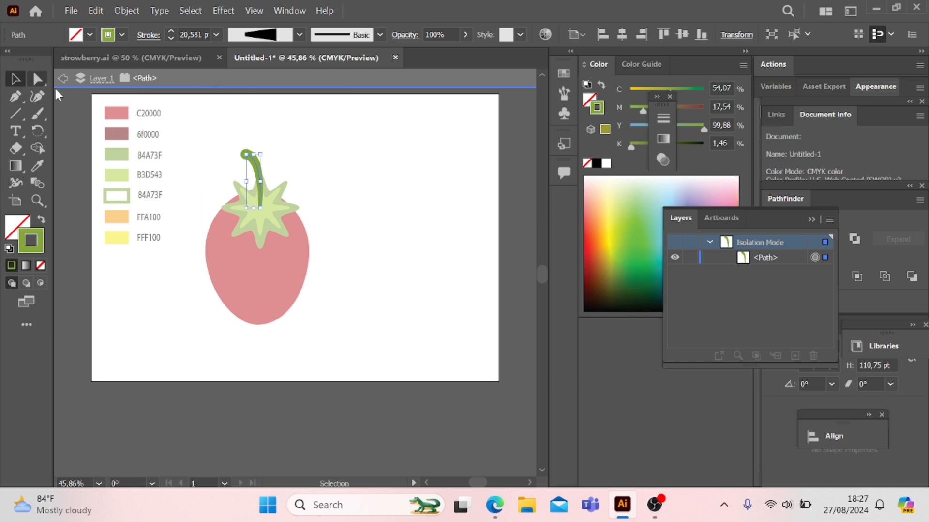
double_click(400, 186)
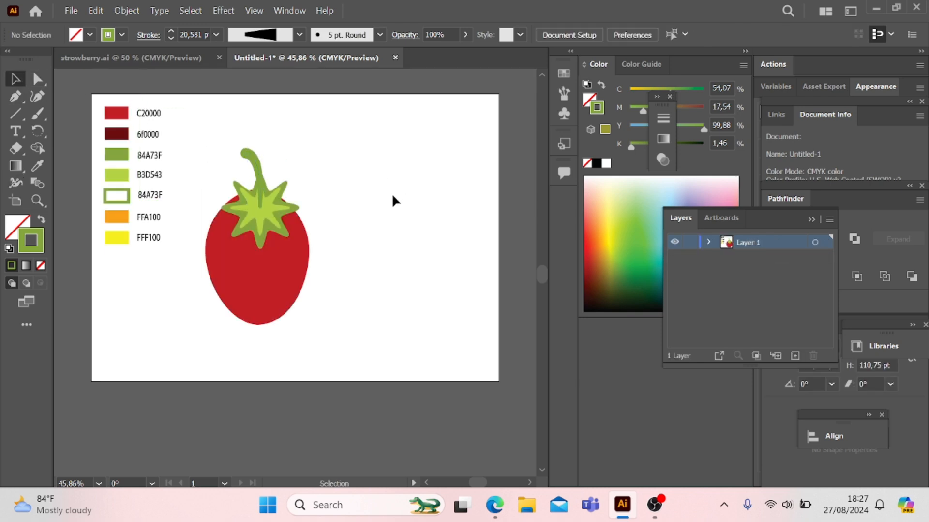
Step: Enlarge the strawberry body ellipse to about 266 pt wide and 291.5 pt high, extending it downward and to both sides
click(261, 302)
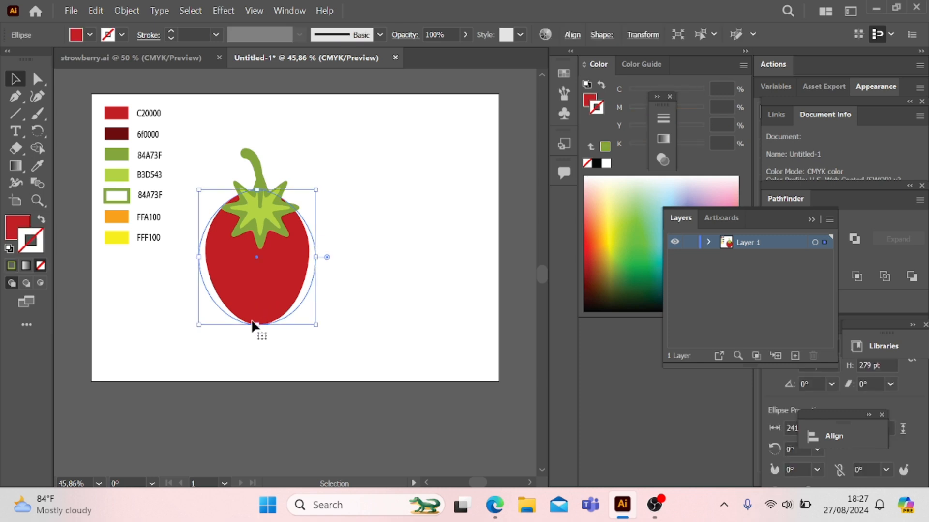
drag(254, 324, 255, 331)
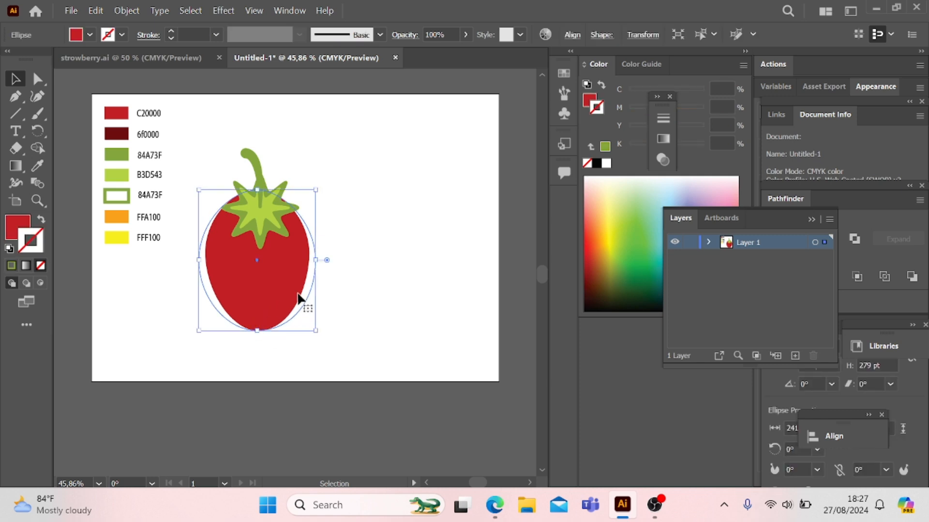
drag(319, 259, 323, 259)
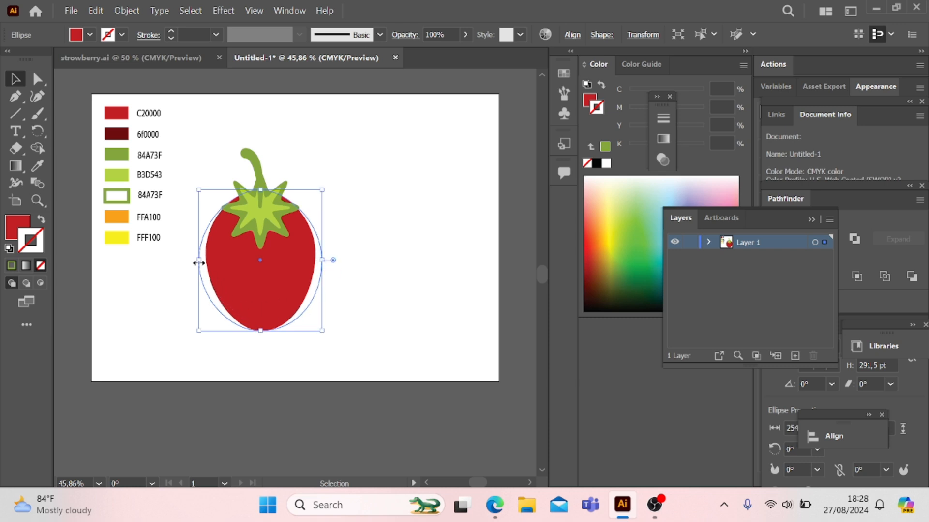
drag(198, 260, 200, 261)
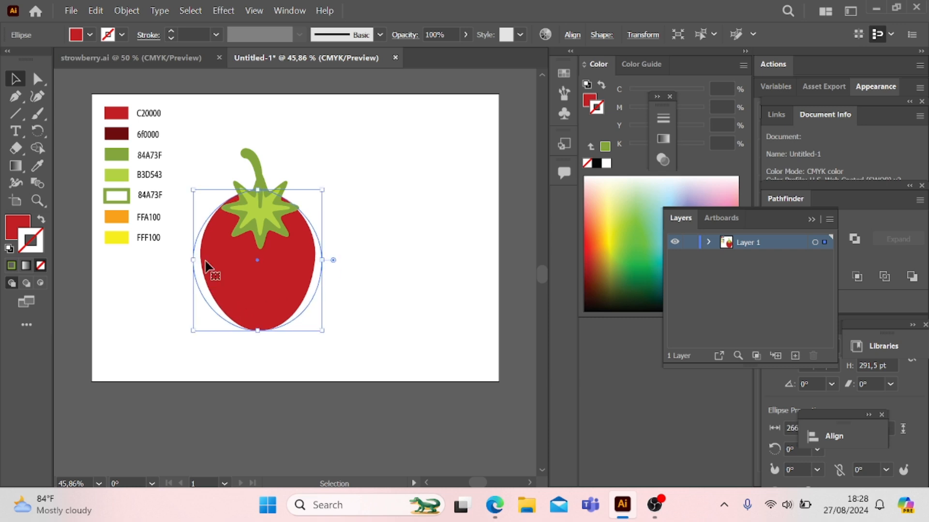
click(368, 275)
Step: Fill the strawberry body with a white-to-black linear gradient using the Gradient tool
click(300, 312)
click(22, 227)
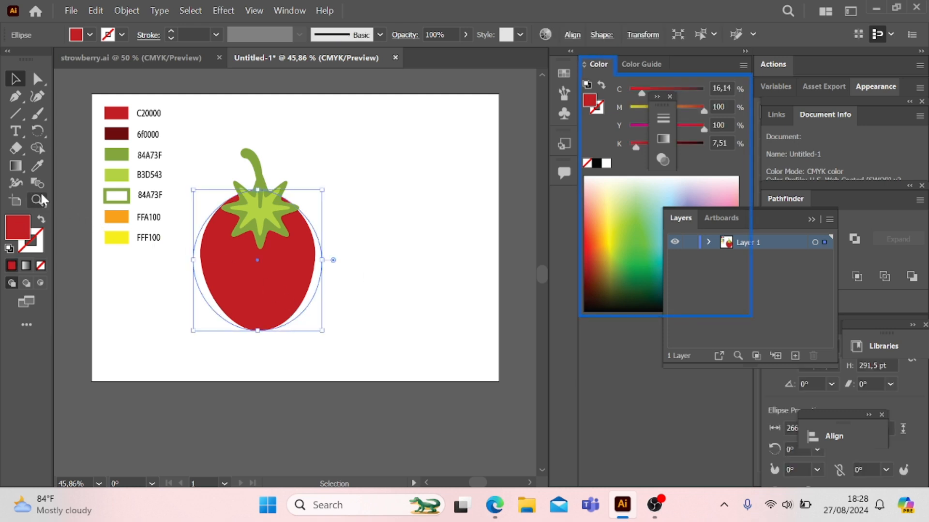
click(16, 166)
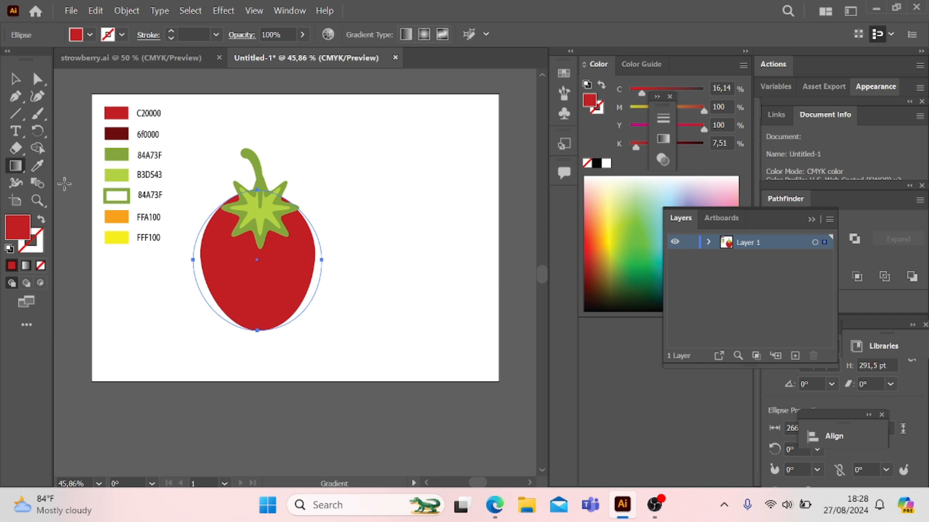
click(234, 279)
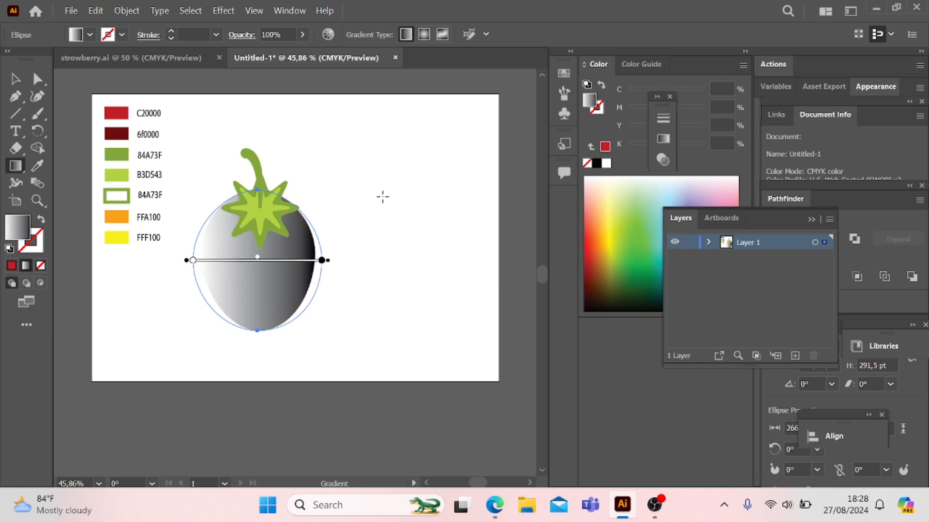
Step: Shift the body gradient's midpoint to about 59.5% and reverse the gradient so black starts on the left
click(820, 220)
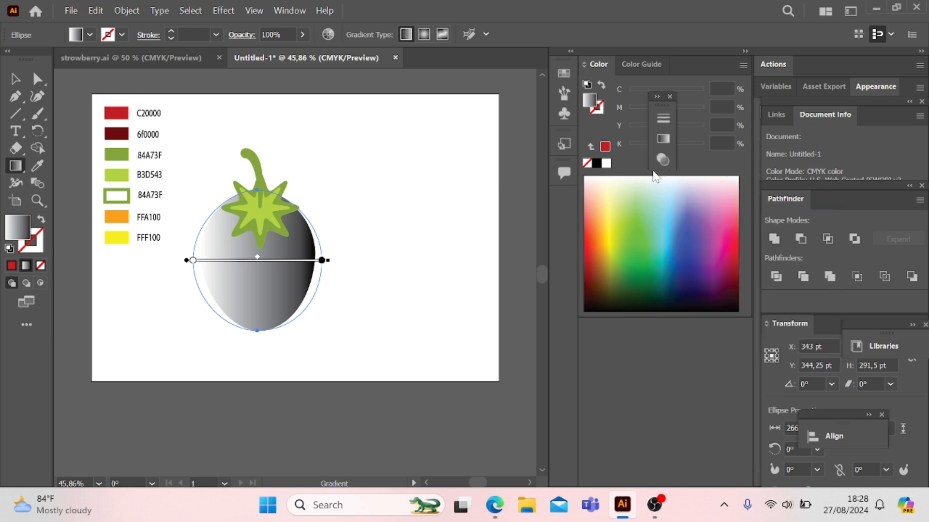
click(667, 140)
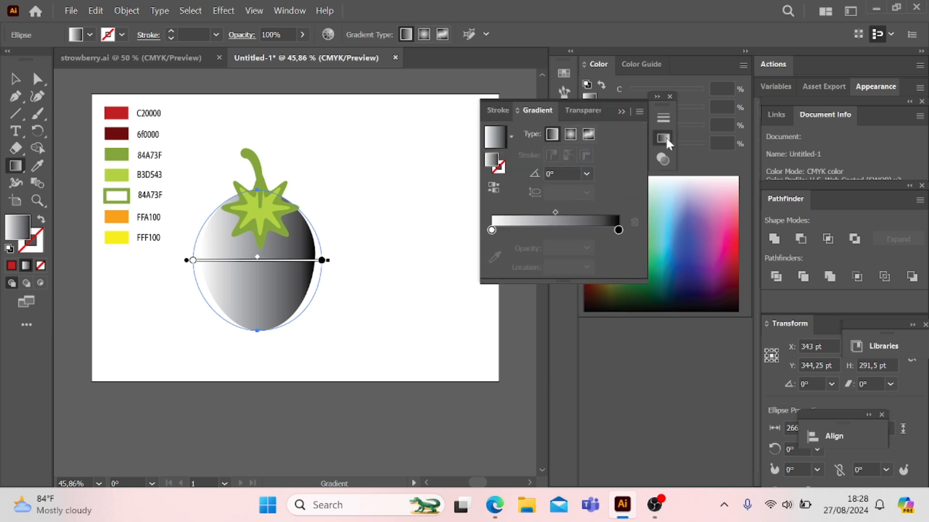
click(618, 230)
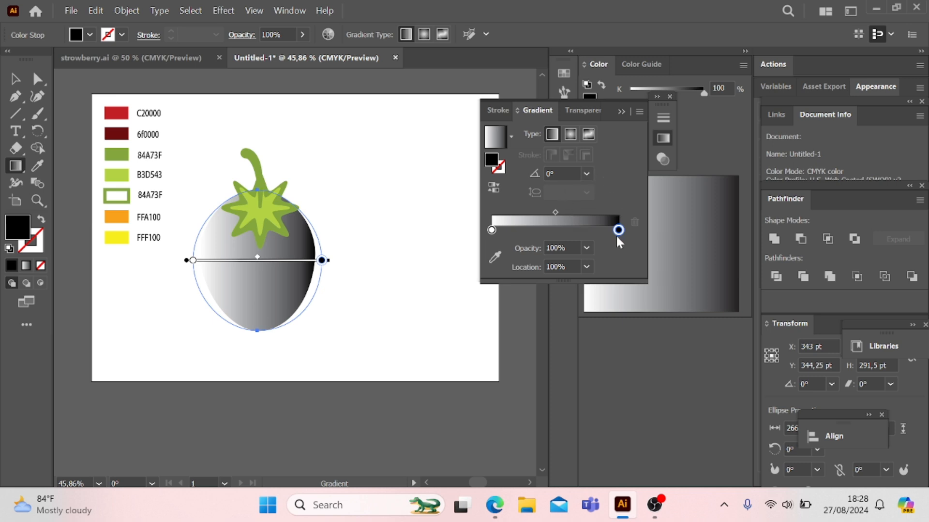
click(554, 213)
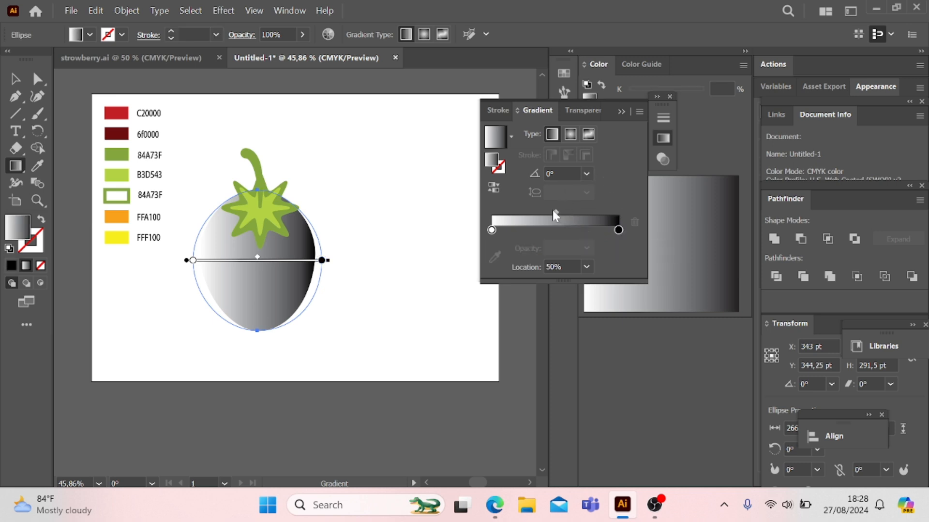
mouse_move(556, 213)
mouse_down()
mouse_move(582, 213)
mouse_move(523, 213)
mouse_move(567, 213)
mouse_up()
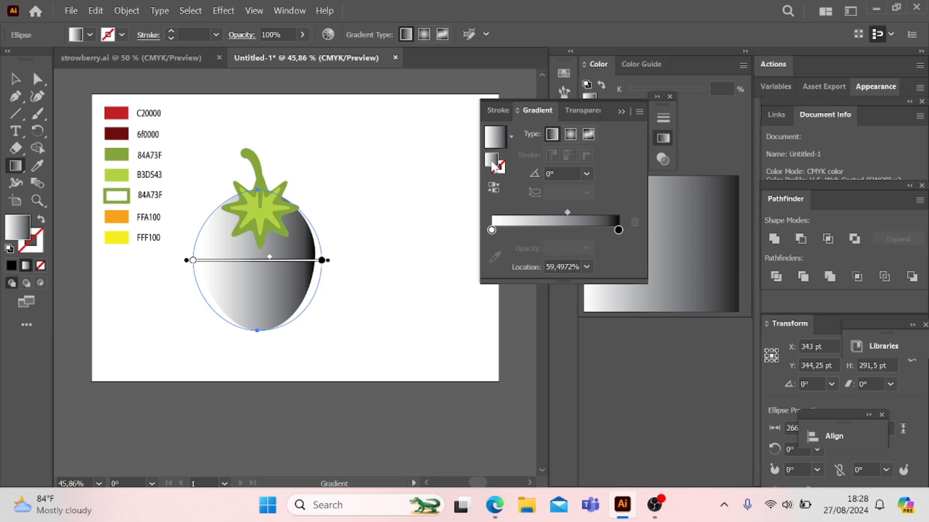
click(493, 188)
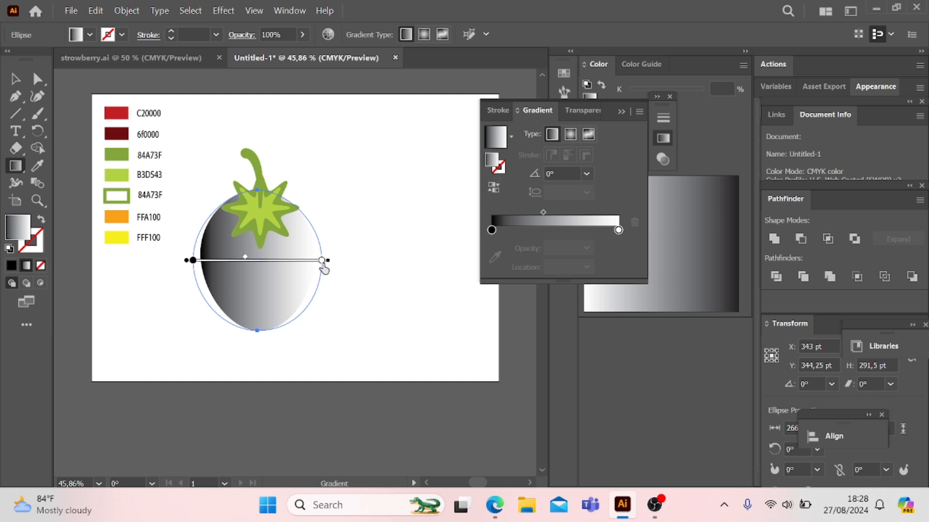
Step: Try to color the gradient's white stop from the 6f0000 swatch with the Eyedropper tool, and restore the body's gradient fill
click(323, 261)
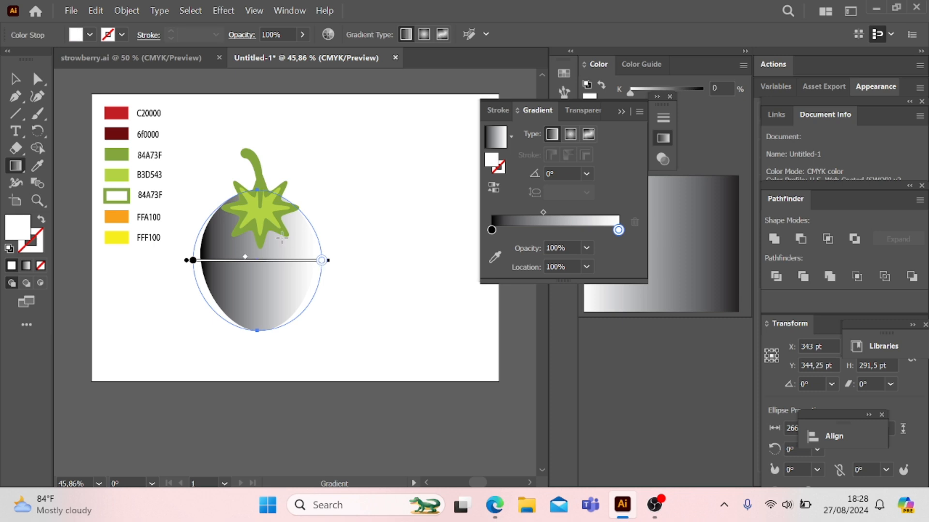
click(38, 170)
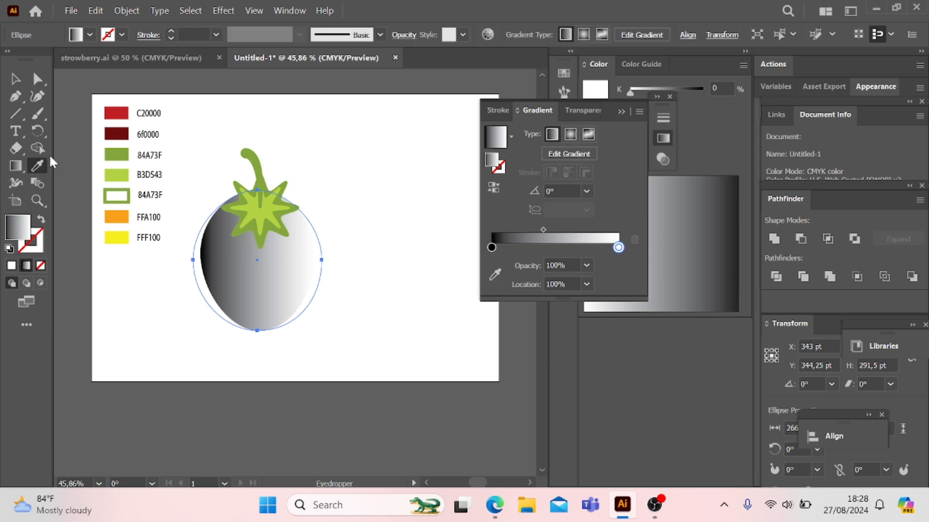
click(115, 137)
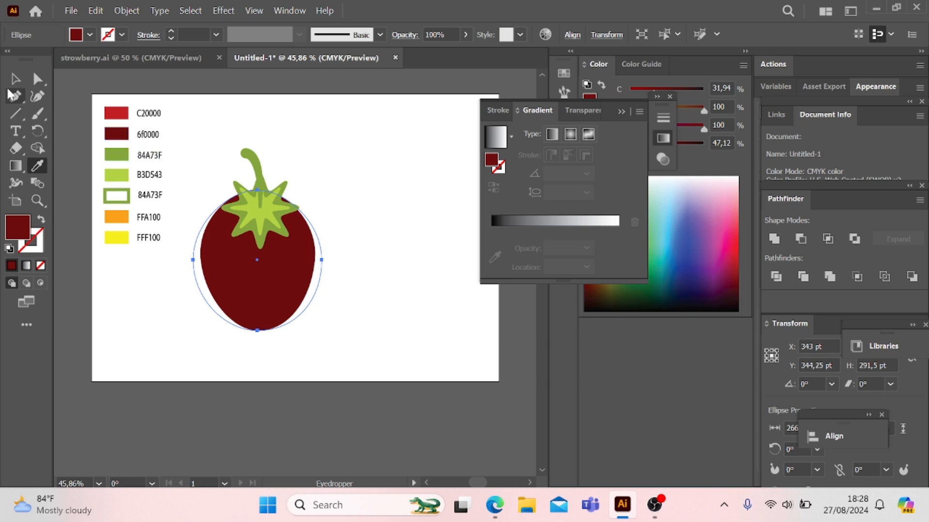
click(15, 79)
click(508, 224)
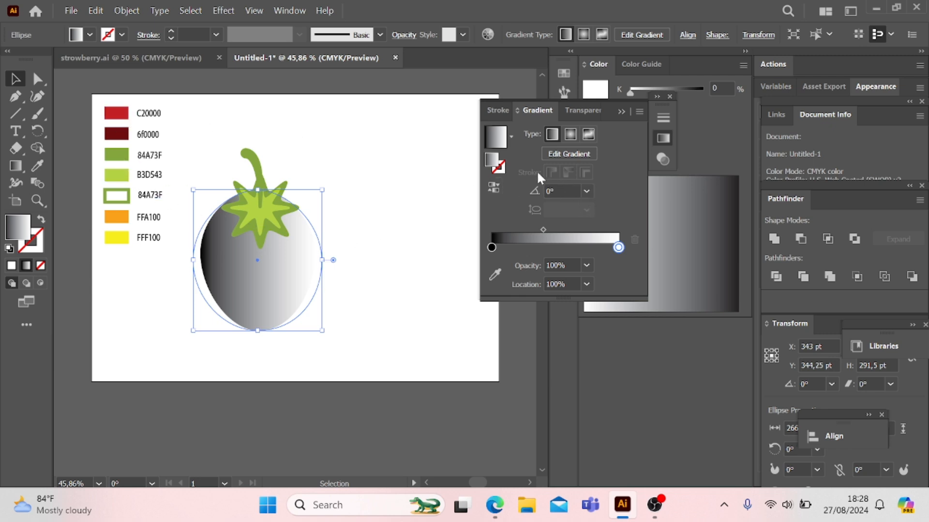
Step: Color the body gradient's right stop with the dark red sampled from the 6f0000 swatch
click(559, 154)
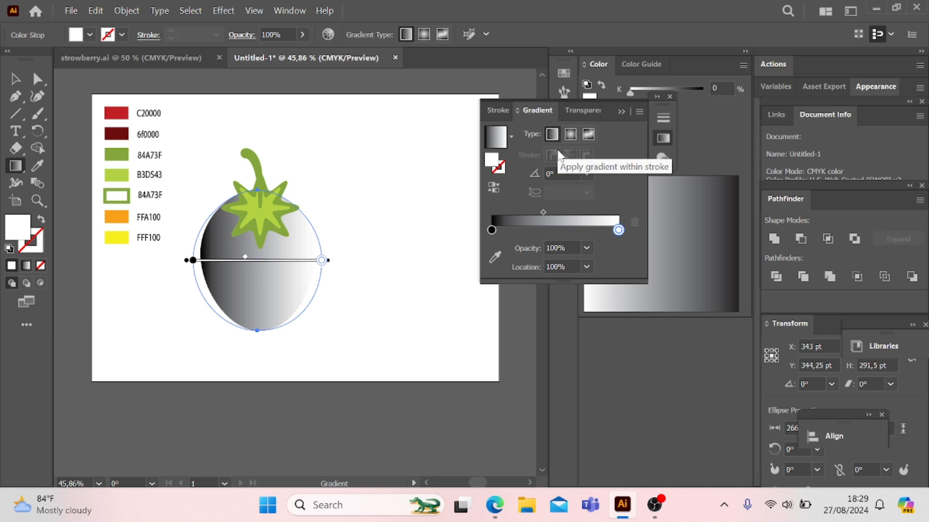
double_click(618, 231)
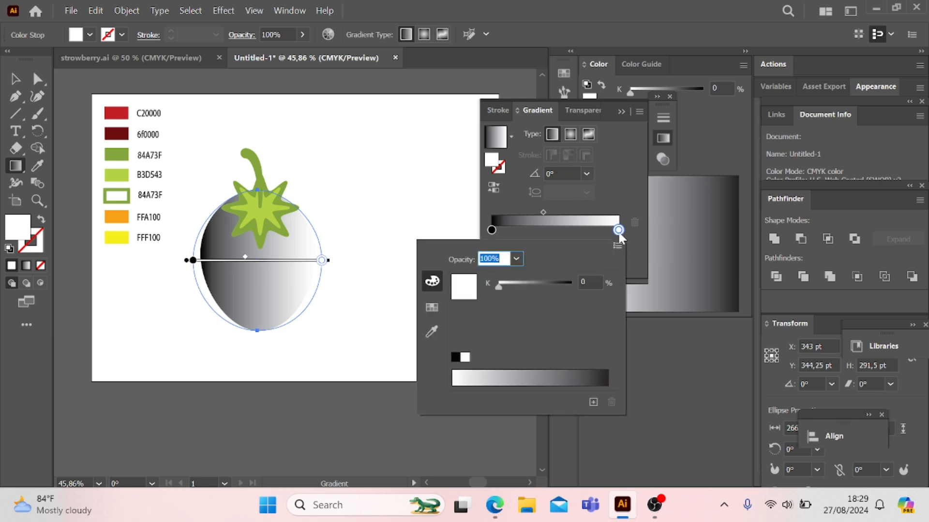
click(432, 330)
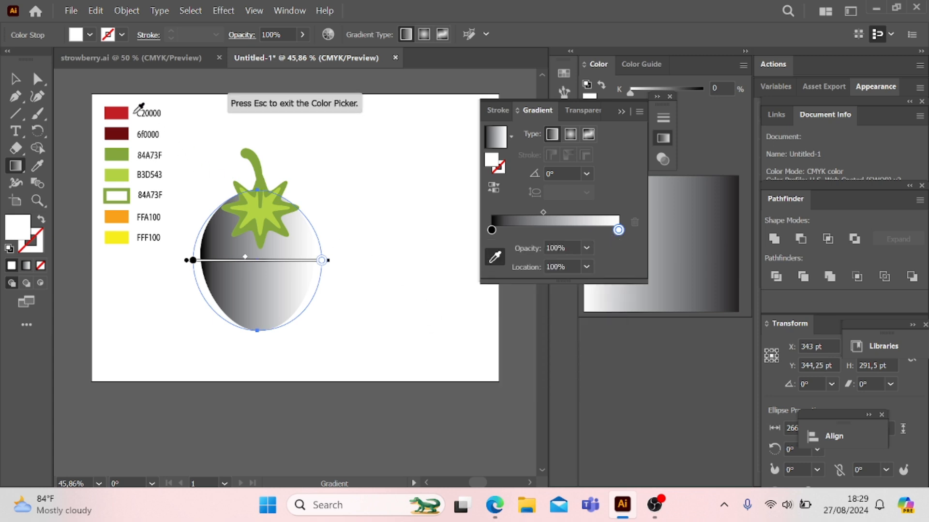
click(122, 135)
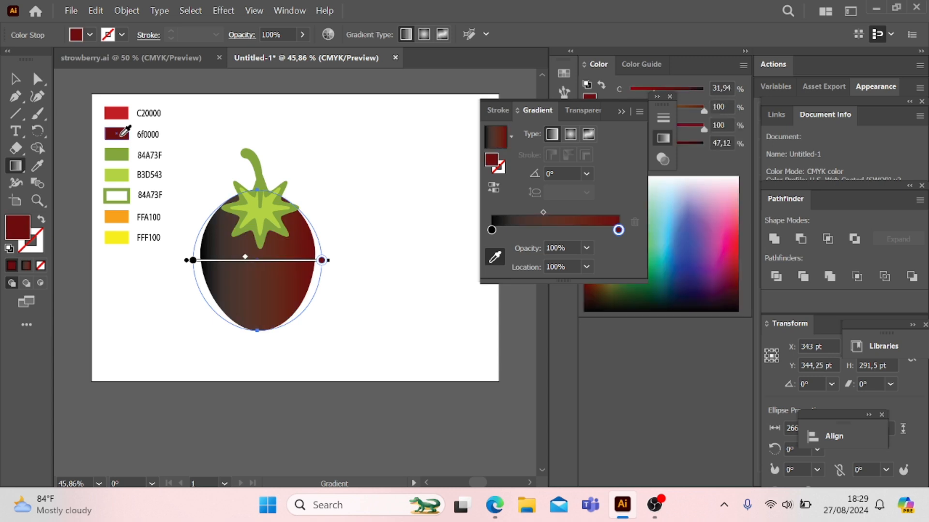
key(Escape)
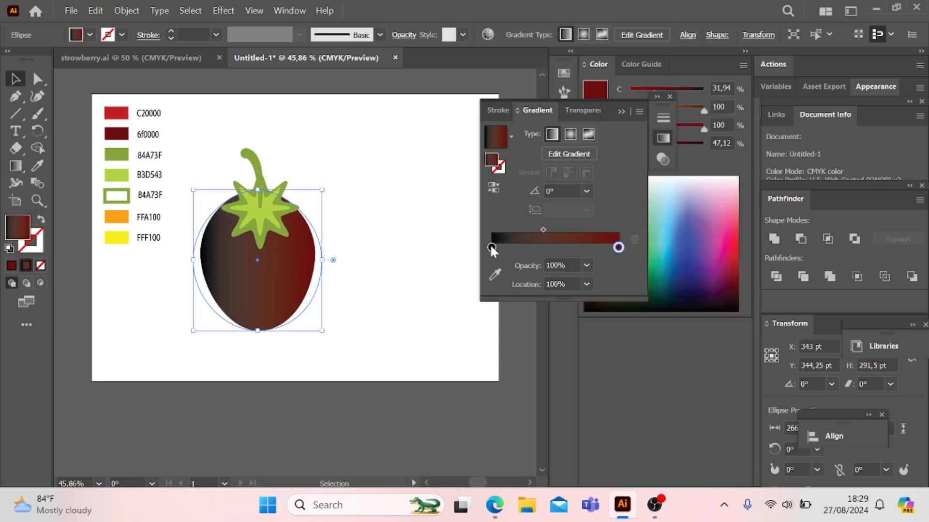
Step: Color the body gradient's left stop with the red sampled from the C20000 swatch, and deselect the body
click(492, 248)
double_click(492, 248)
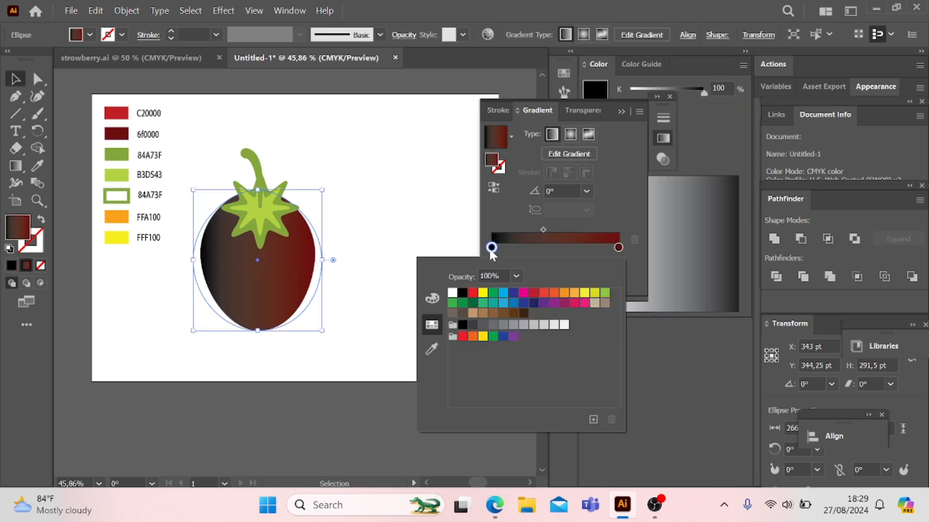
click(431, 349)
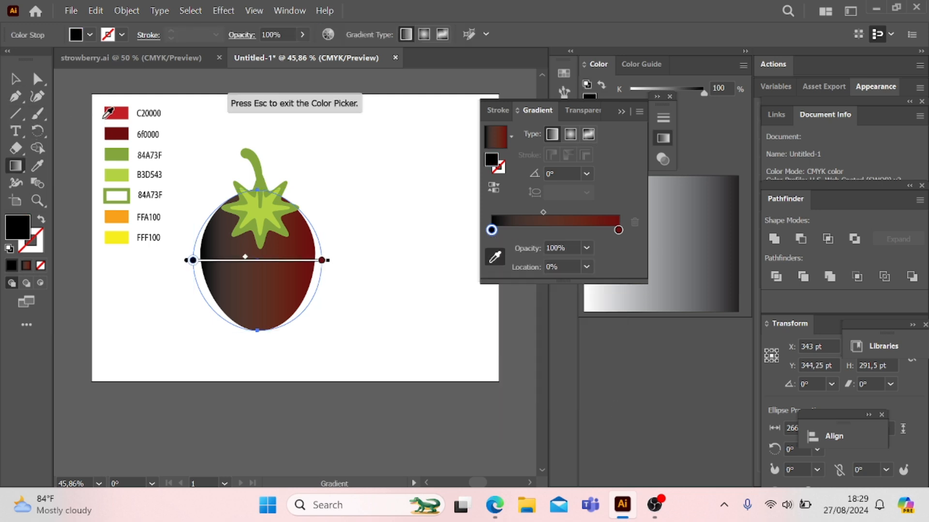
click(117, 112)
click(15, 78)
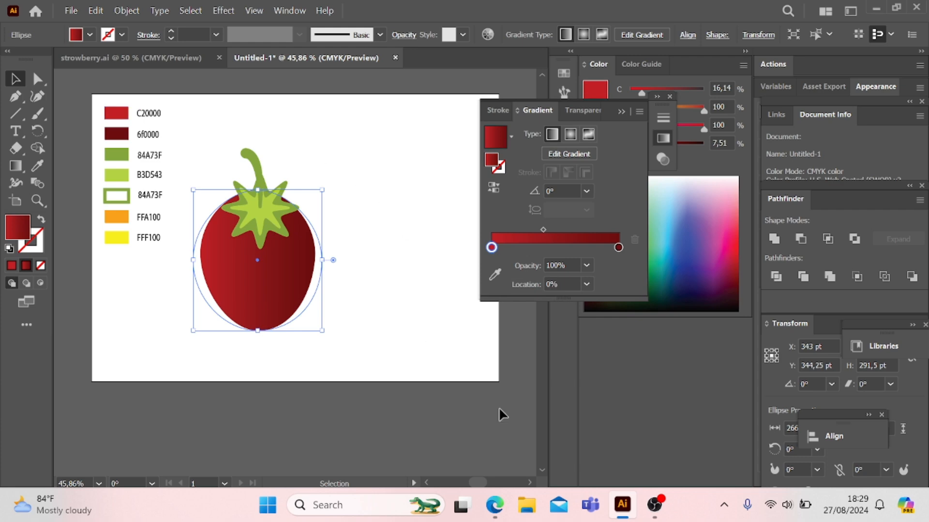
click(363, 186)
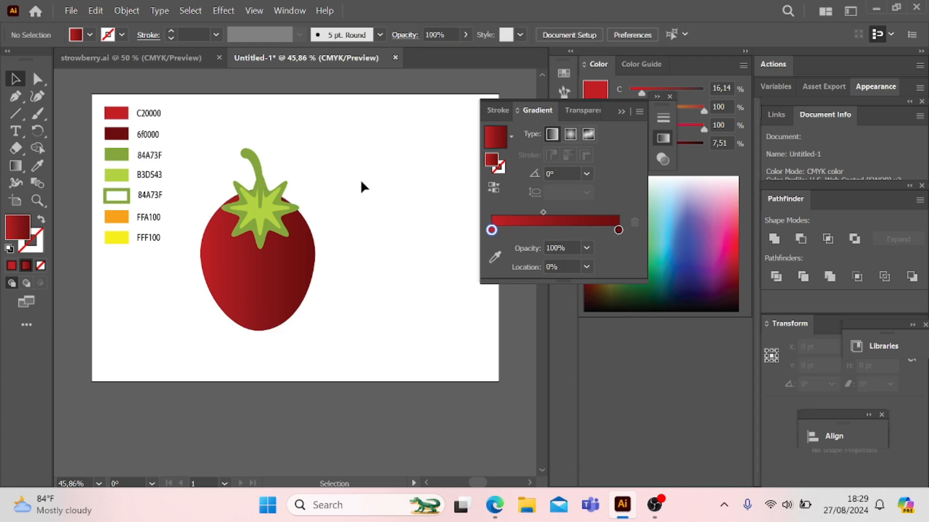
click(622, 111)
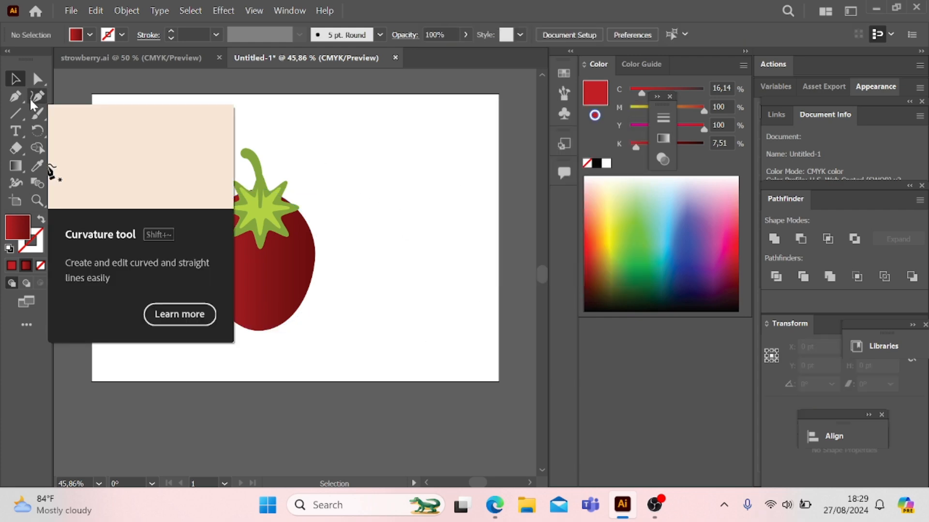
Step: Draw an ellipse about 29 by 36 pt right of the strawberry, fill it with 6f0000, and place a copy diagonally below it
click(15, 117)
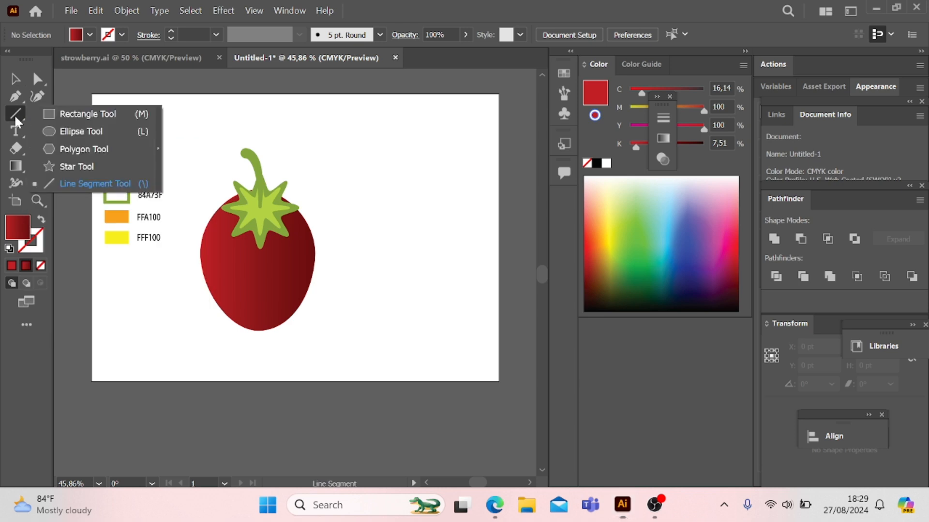
click(66, 129)
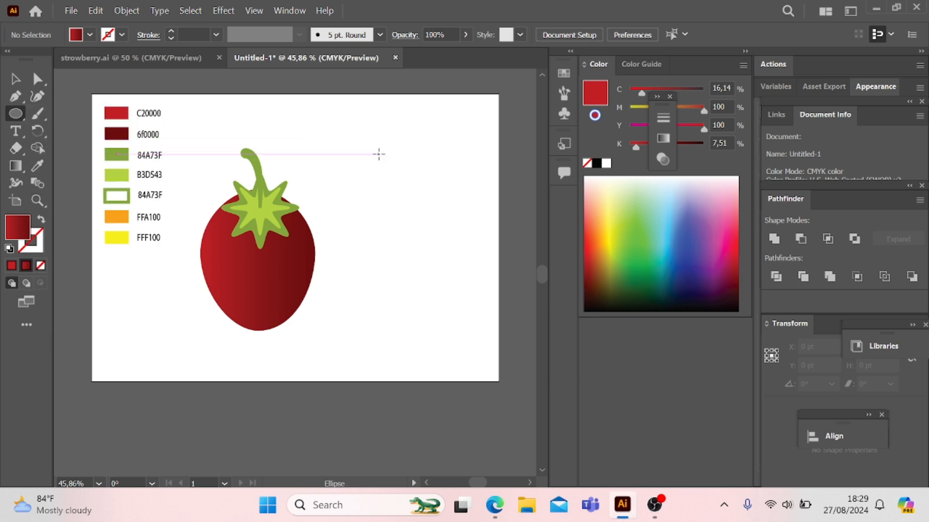
drag(379, 155, 419, 184)
key(v)
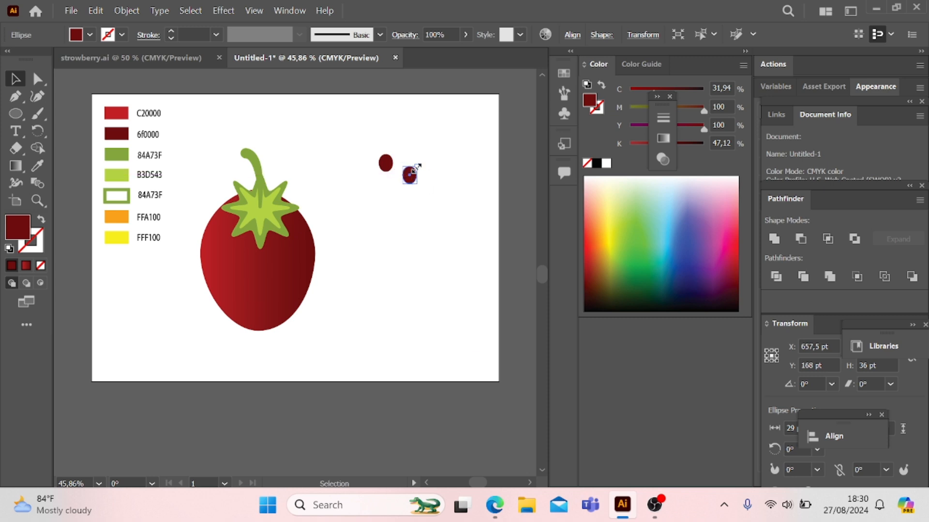
Step: Scale the copied seed ellipse down to about 21 pt high and keep it selected
drag(415, 167, 415, 172)
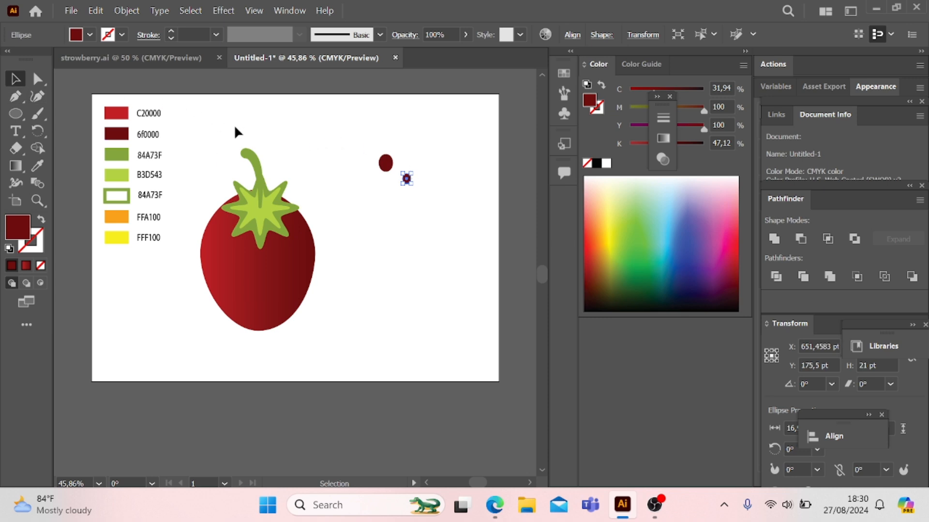
click(310, 143)
click(407, 178)
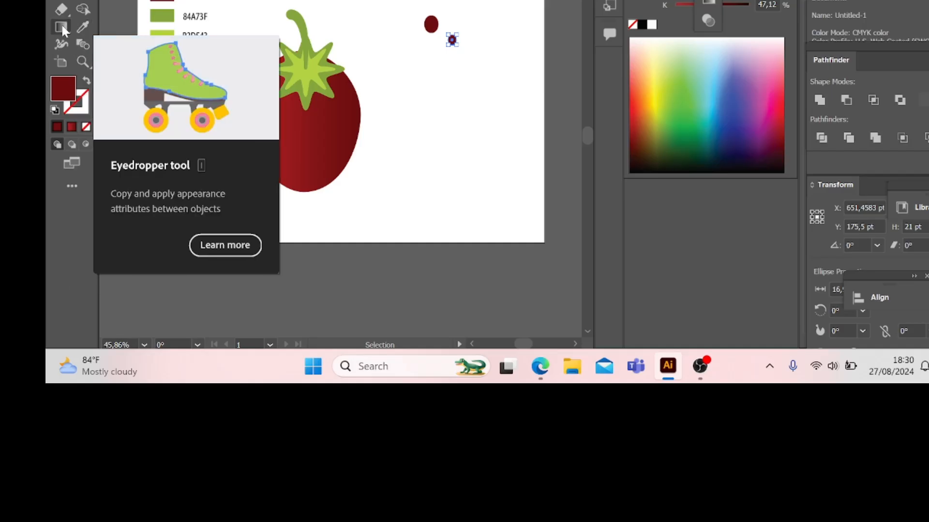
Step: Fill the small seed ellipse with the Orange, Yellow gradient preset and deselect it
click(61, 28)
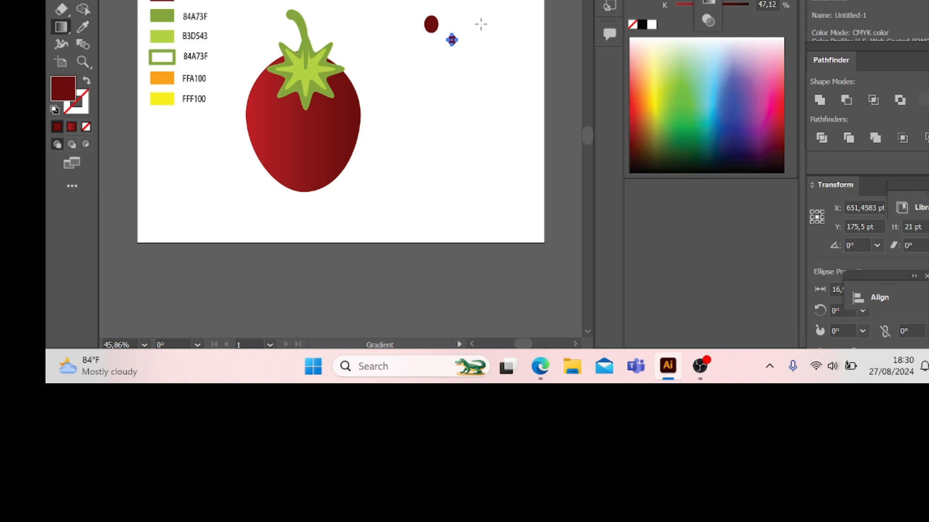
click(451, 40)
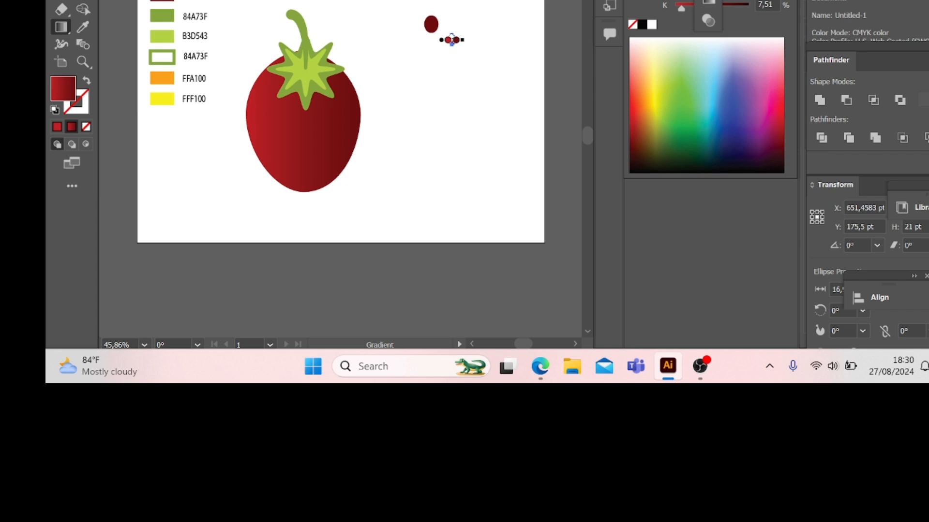
click(716, 1)
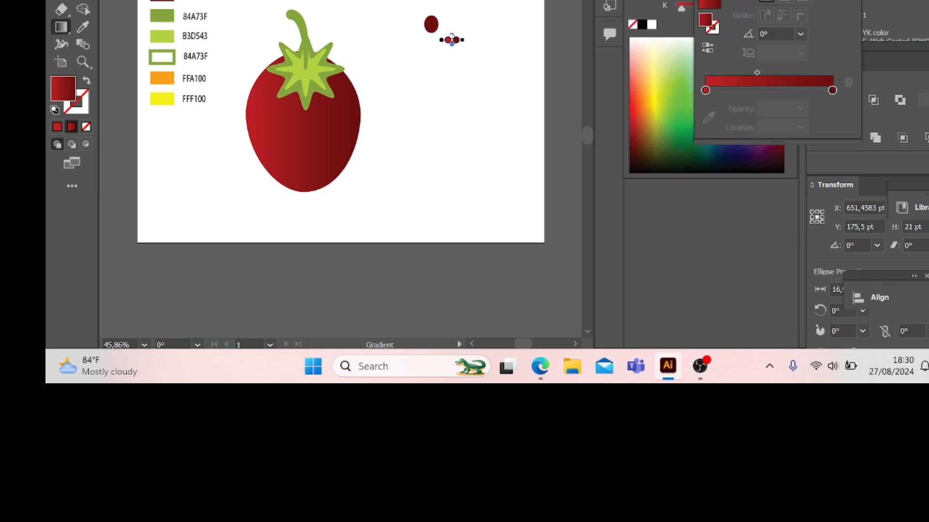
click(727, 4)
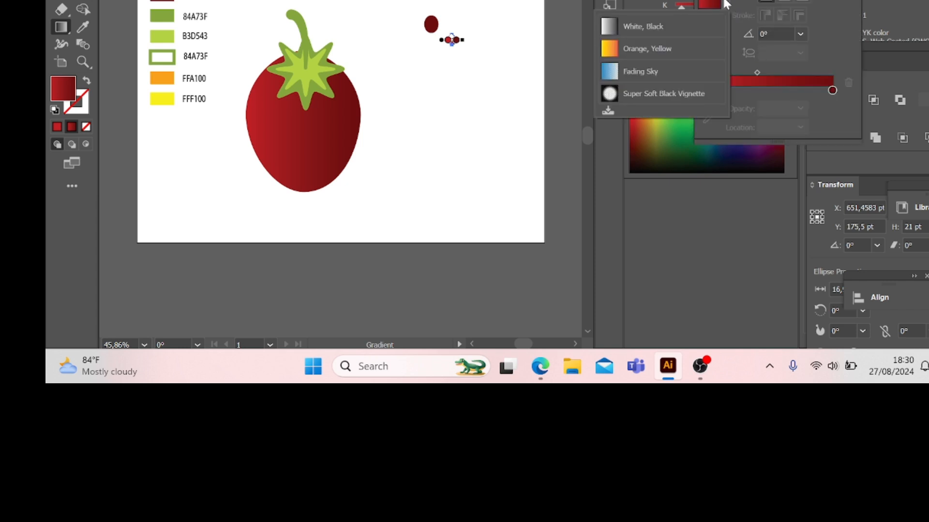
click(677, 53)
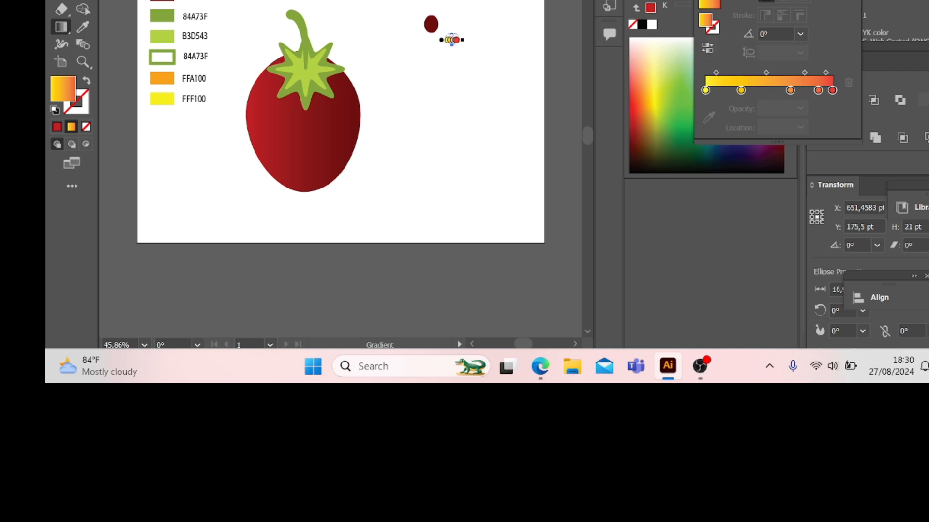
click(843, 0)
key(v)
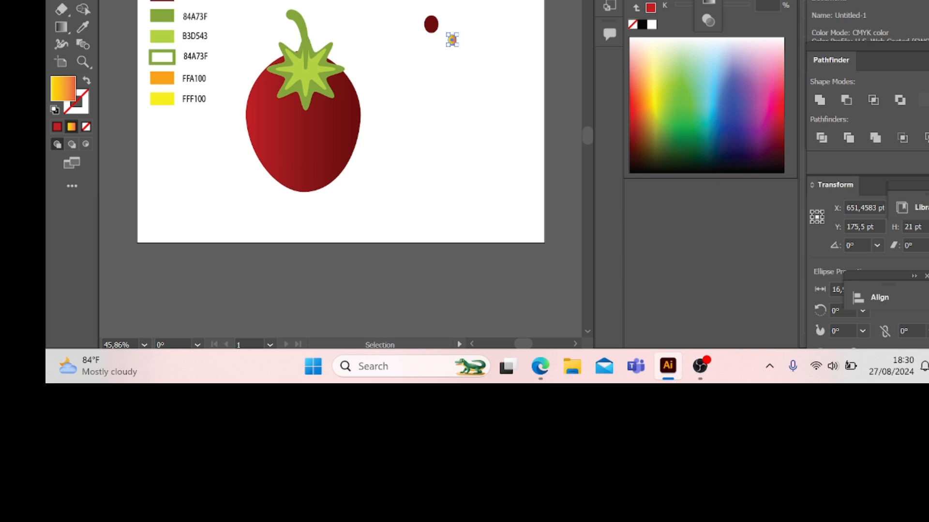
click(481, 123)
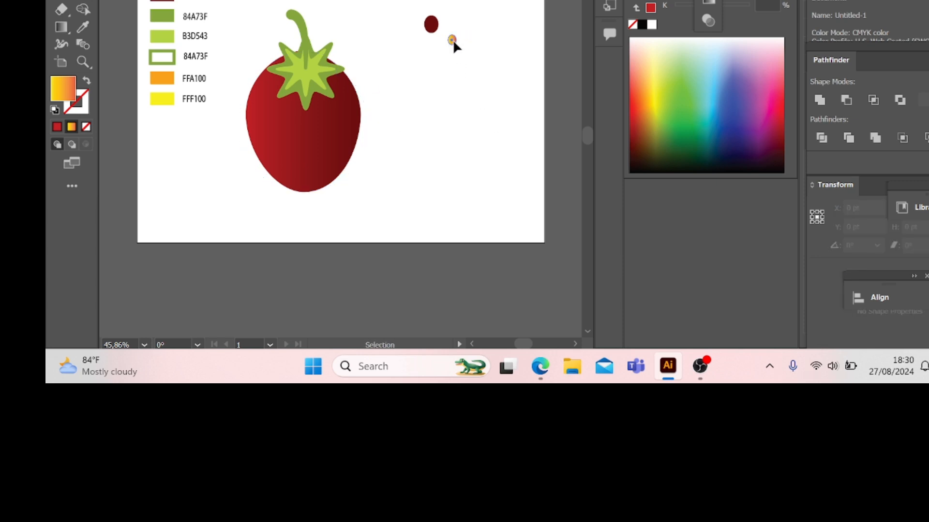
Step: Center the small orange ellipse on the larger dark red one and group the two as one seed
drag(452, 40, 430, 25)
click(451, 49)
drag(451, 41, 437, 33)
right_click(436, 32)
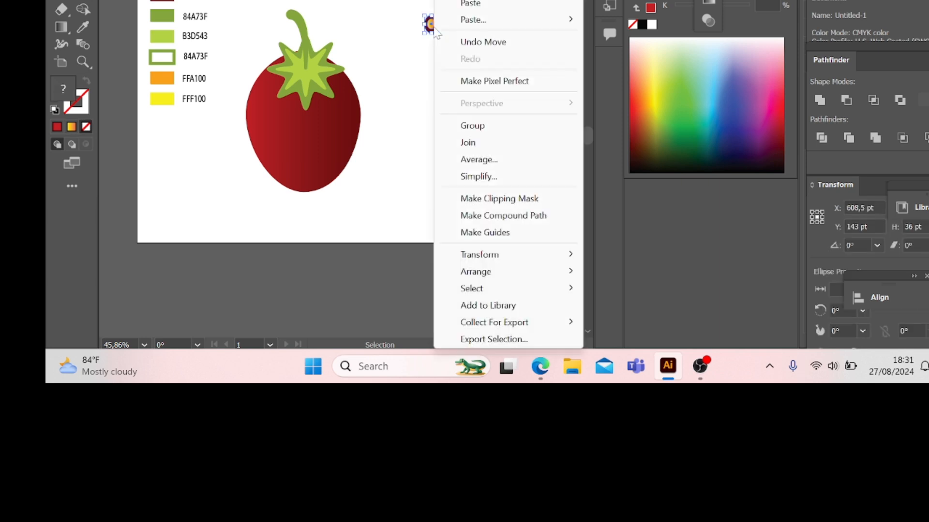
click(506, 126)
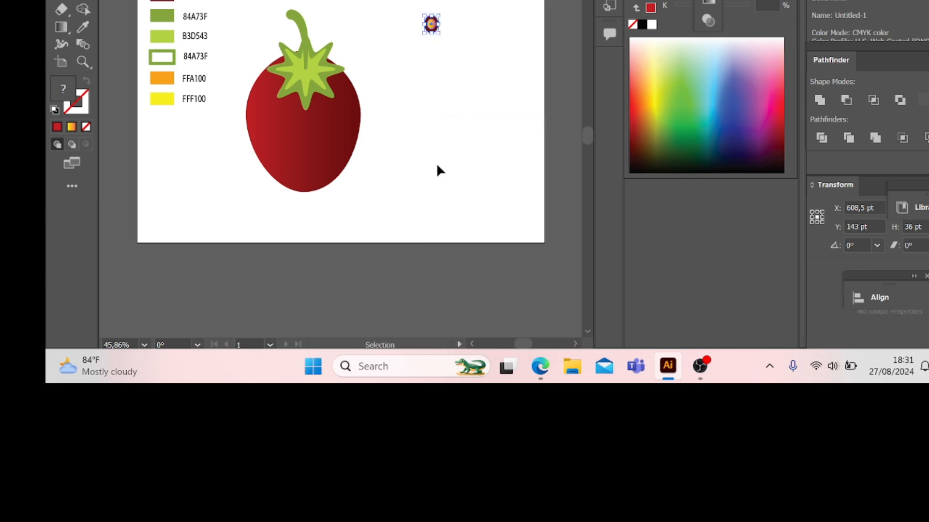
click(463, 107)
click(428, 23)
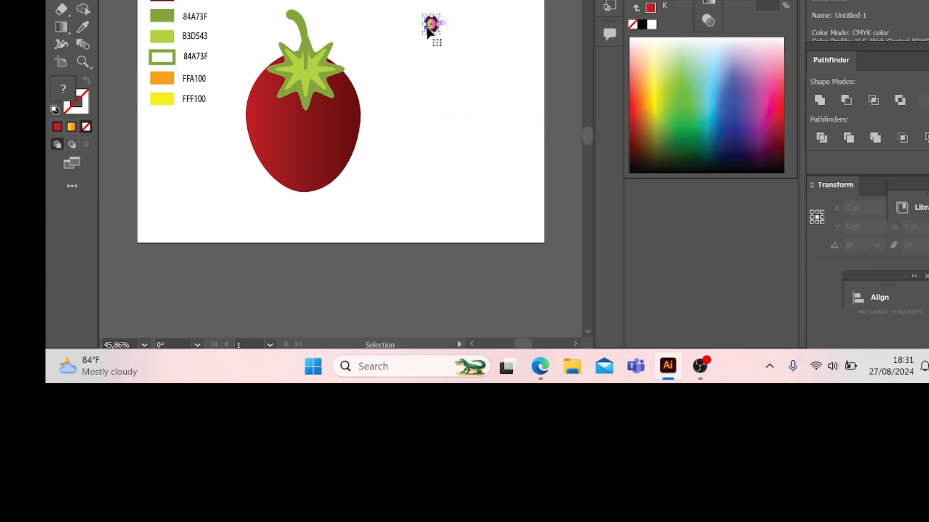
click(408, 9)
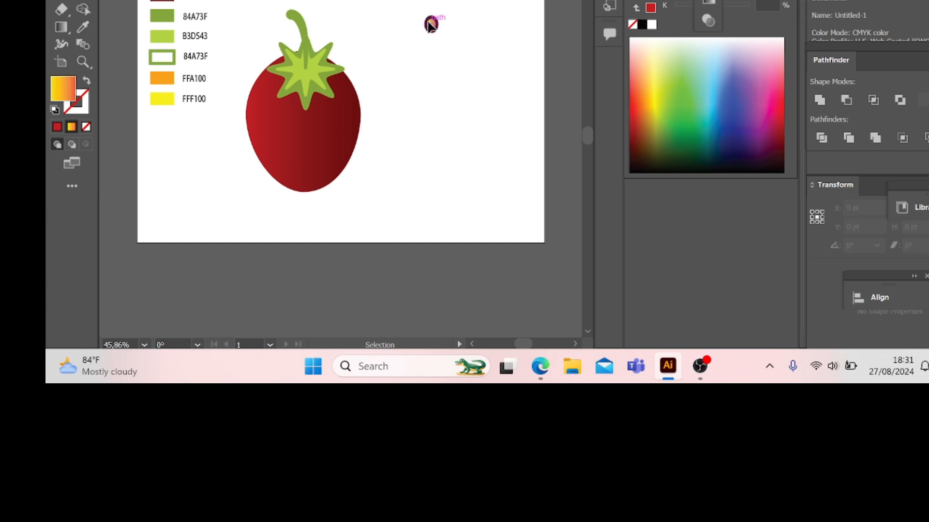
Step: Scale the grouped seed down to about 27 pt high and place it on the strawberry body's upper-left area
click(429, 23)
drag(441, 35, 265, 93)
click(456, 48)
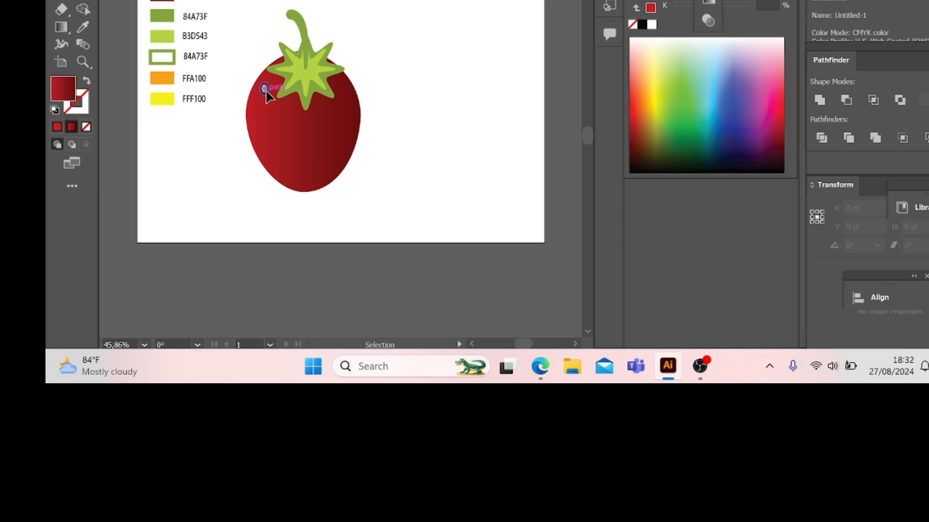
Step: Place three copies of the seed below the first one on the left side of the strawberry body
drag(266, 88, 268, 140)
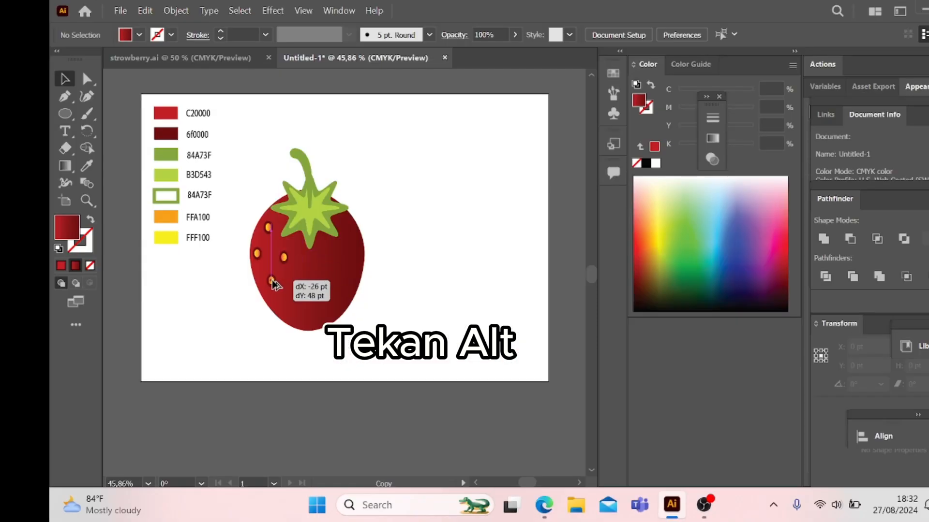
drag(273, 284, 273, 282)
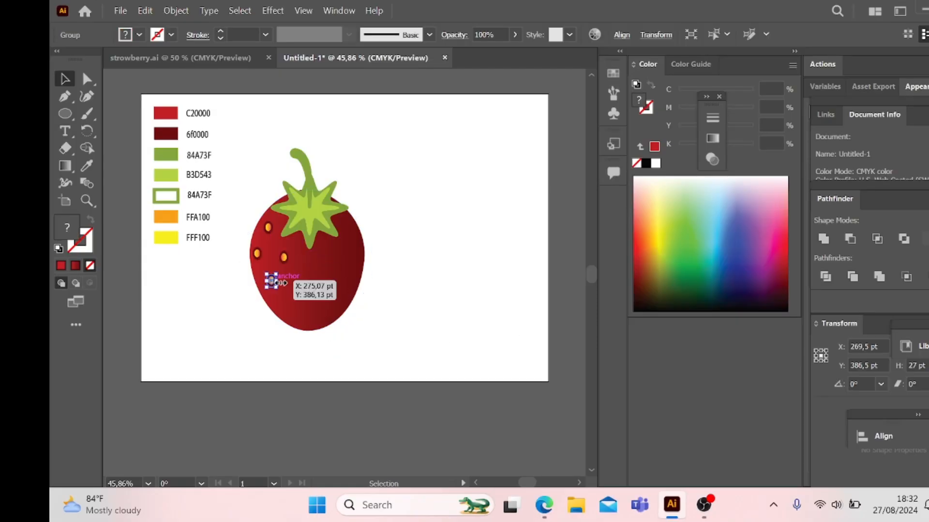
click(368, 282)
Step: Spread ten more seed copies over the center, lower part and right half of the strawberry body
drag(272, 283, 308, 261)
click(393, 296)
click(434, 298)
click(349, 308)
click(396, 296)
click(369, 291)
click(426, 286)
click(445, 269)
click(449, 267)
click(437, 265)
click(419, 275)
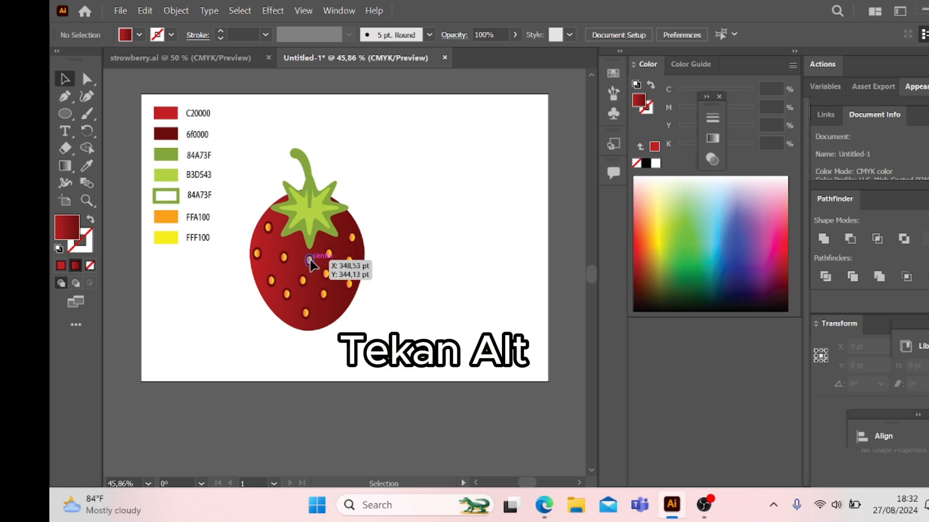
Step: Add six seed copies in the gaps near the strawberry's bottom, lower right, center and left side
drag(310, 263, 327, 316)
click(434, 312)
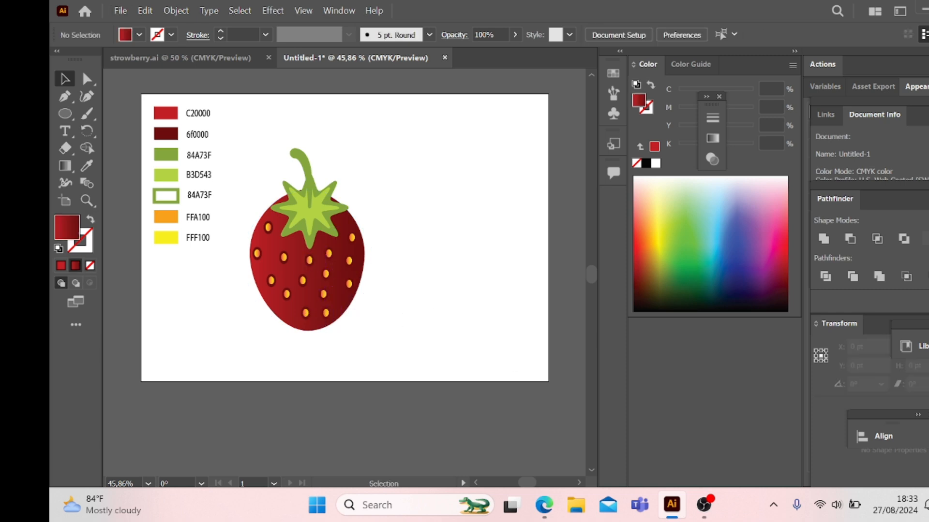
drag(349, 283, 271, 258)
click(426, 283)
click(464, 299)
click(401, 288)
click(425, 264)
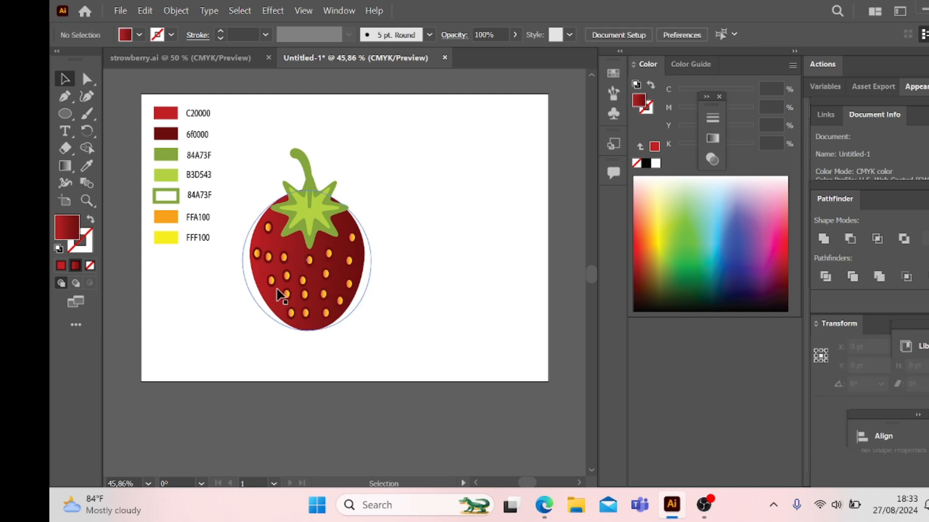
Step: Add five seed copies, two near the strawberry's left edge and three in the center-right gaps
drag(274, 290, 336, 265)
click(408, 295)
click(402, 273)
click(413, 280)
click(416, 268)
click(415, 268)
click(357, 264)
click(426, 267)
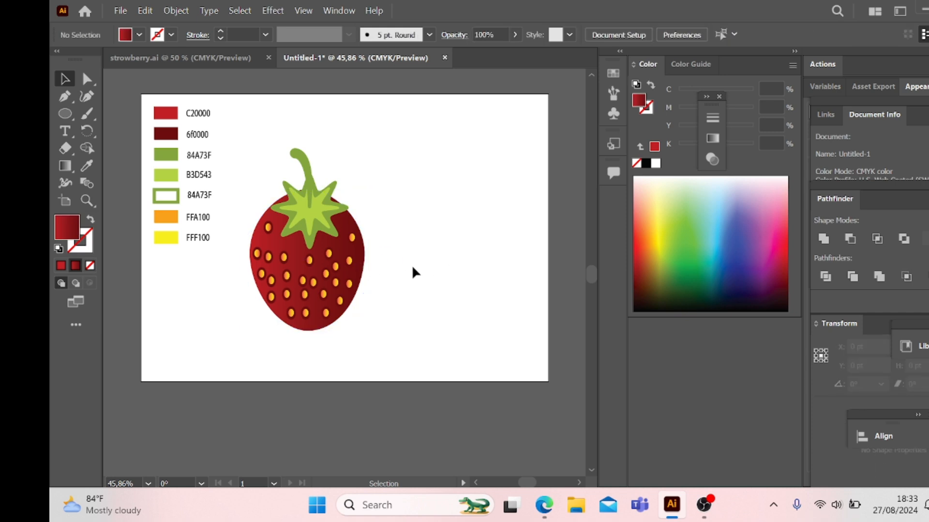
Step: Add six seed copies just below the leaves and along the strawberry's right edge
drag(310, 260, 323, 247)
click(406, 257)
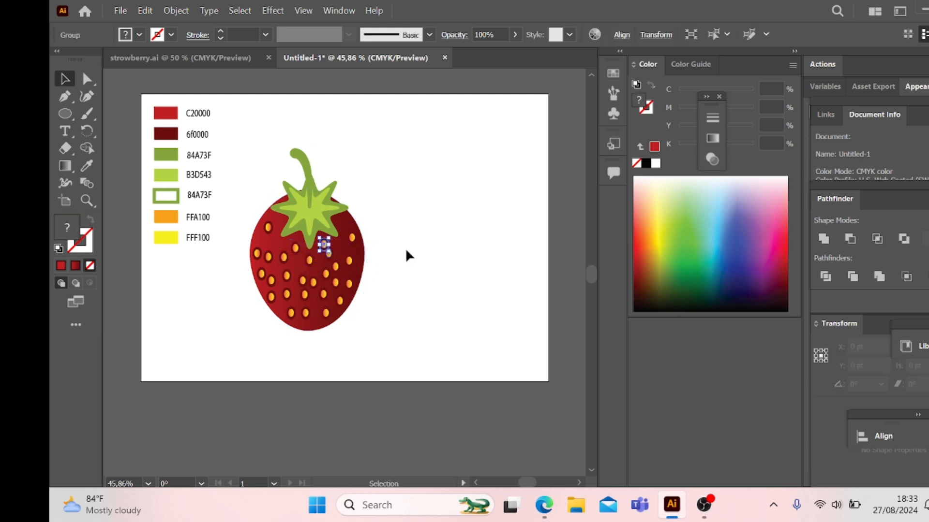
click(405, 252)
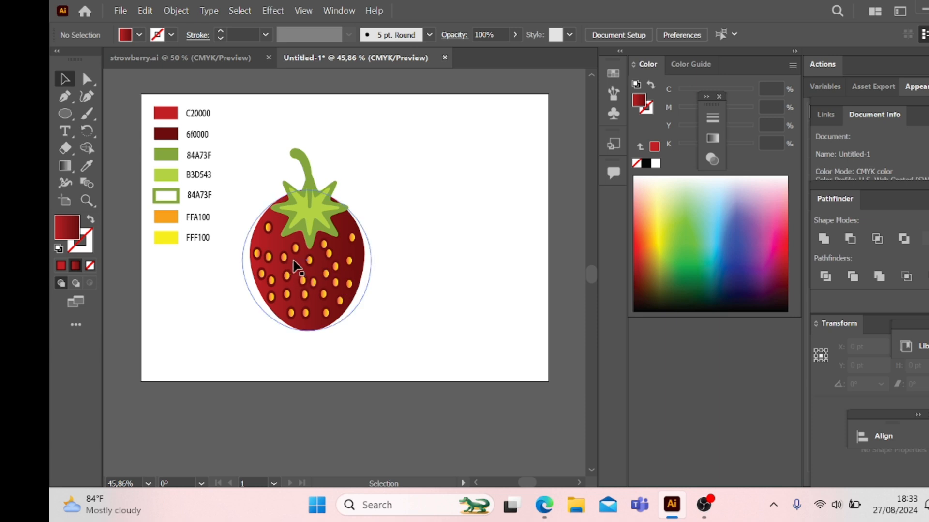
drag(285, 256, 358, 256)
click(430, 264)
click(410, 259)
click(429, 264)
click(454, 261)
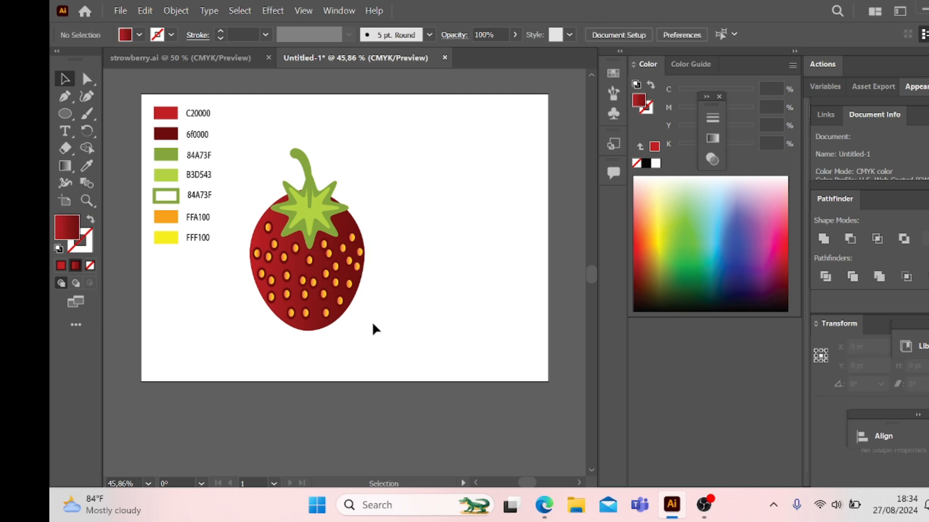
Step: Add four seed copies at the strawberry's bottom tip, on both sides of the leaves and in the center gap
drag(323, 312, 313, 322)
click(434, 314)
drag(352, 238, 346, 228)
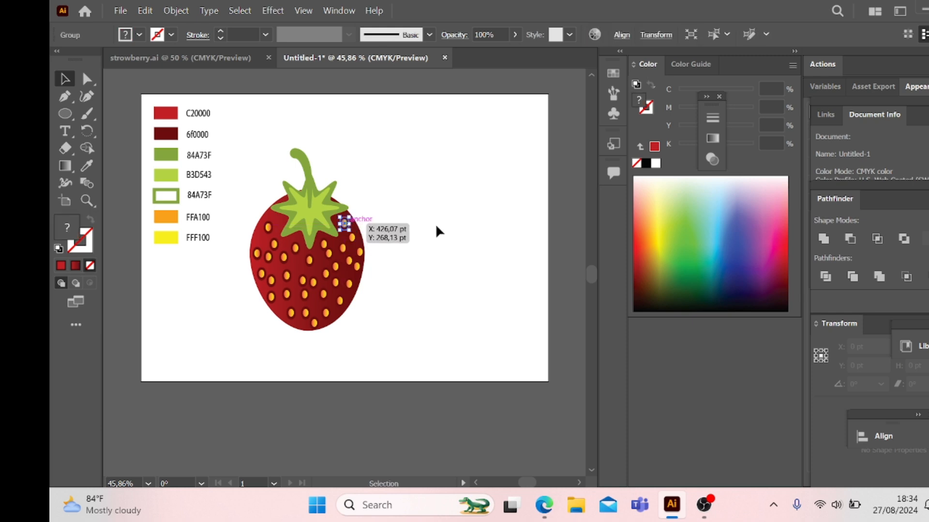
click(409, 237)
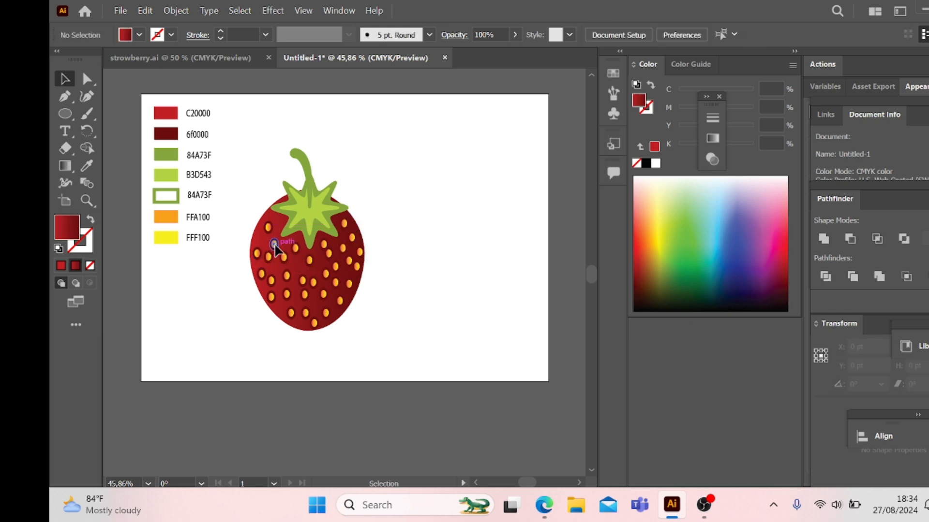
drag(274, 244, 280, 223)
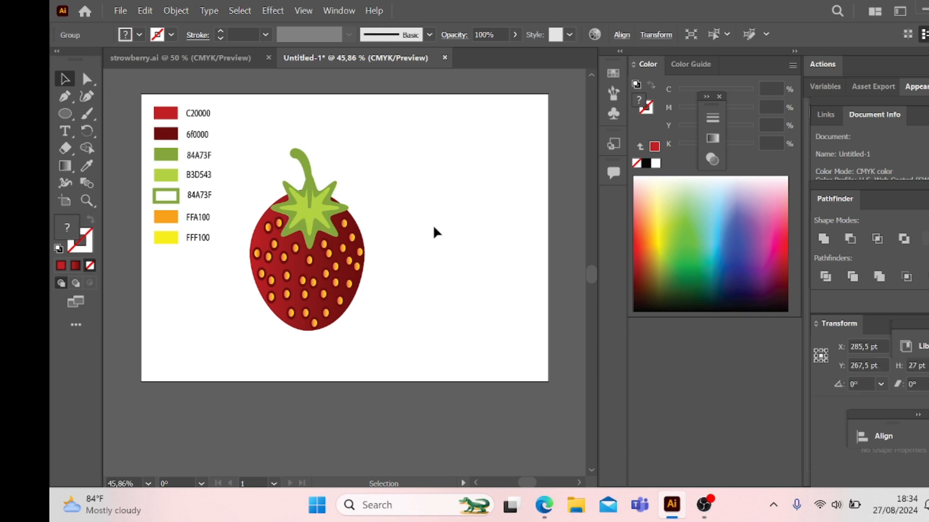
click(433, 227)
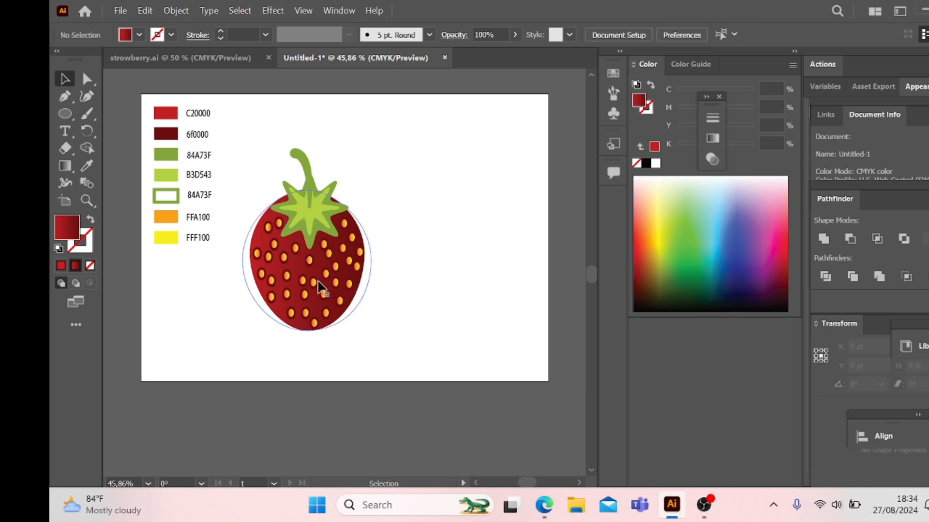
drag(320, 288, 326, 268)
click(410, 263)
click(467, 269)
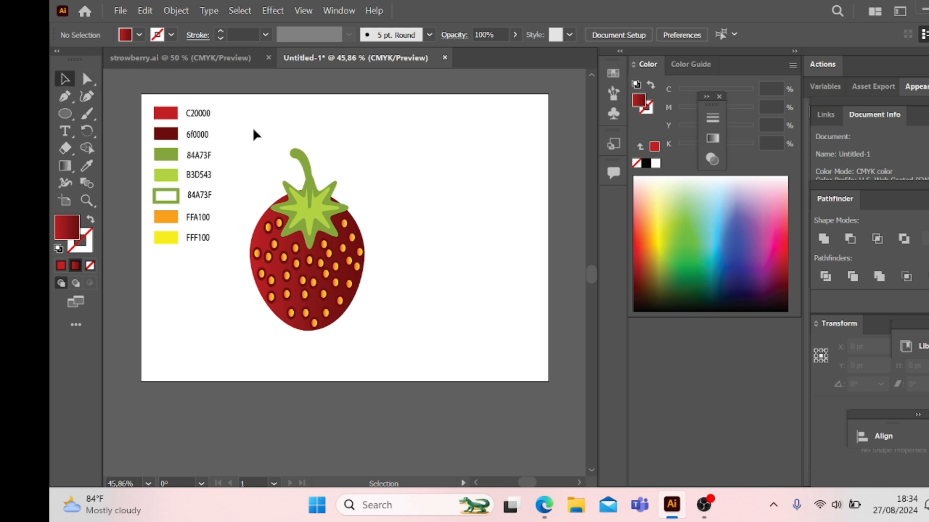
Step: Group the body, leaves, stem and all seeds into one strawberry object and deselect it
drag(253, 127, 376, 342)
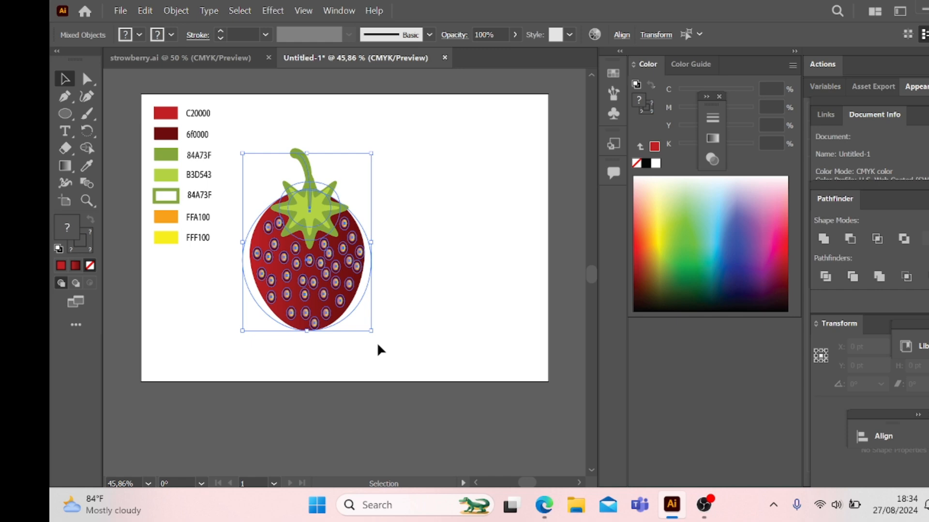
right_click(332, 302)
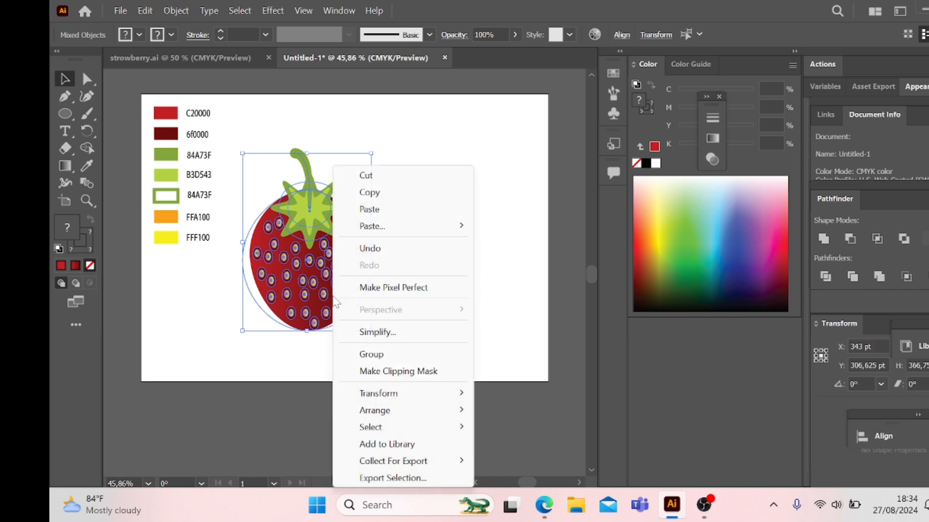
click(392, 355)
click(405, 298)
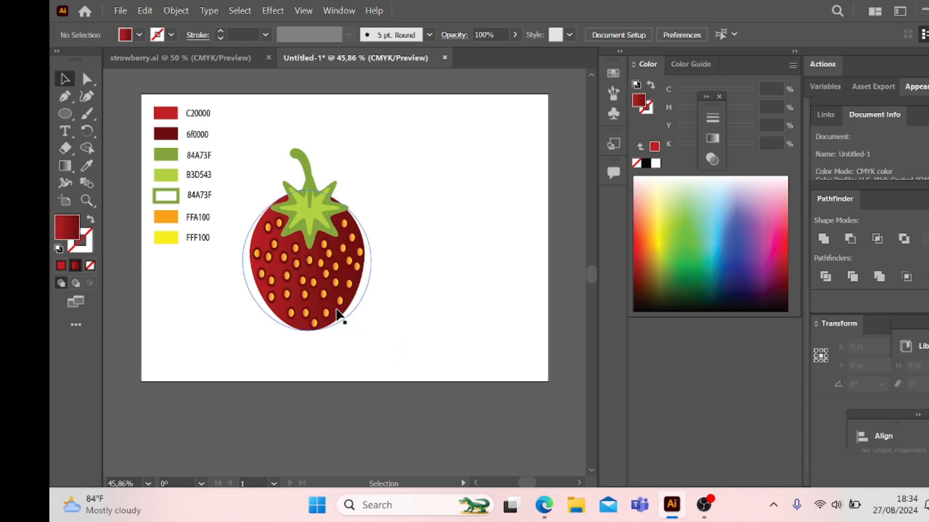
Step: Place a copy of the whole strawberry directly right of the original and ungroup the copy
drag(338, 318, 461, 315)
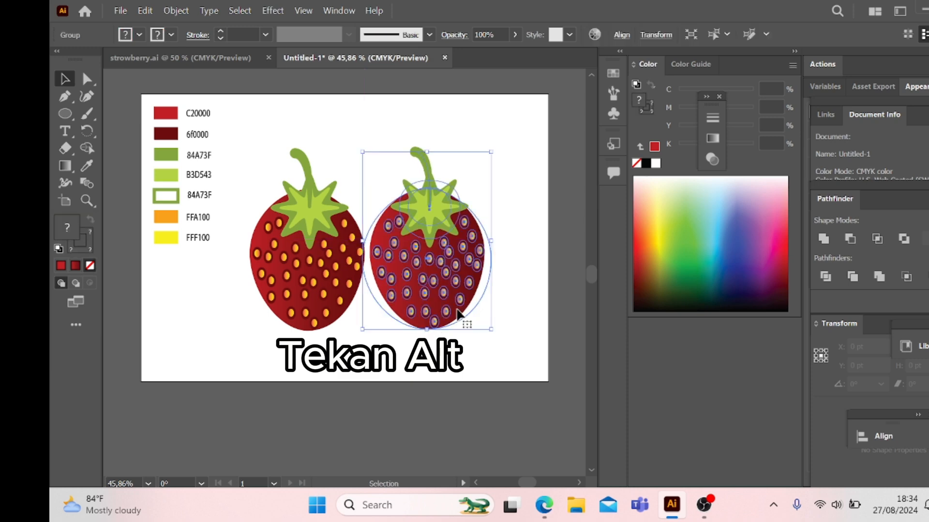
click(522, 305)
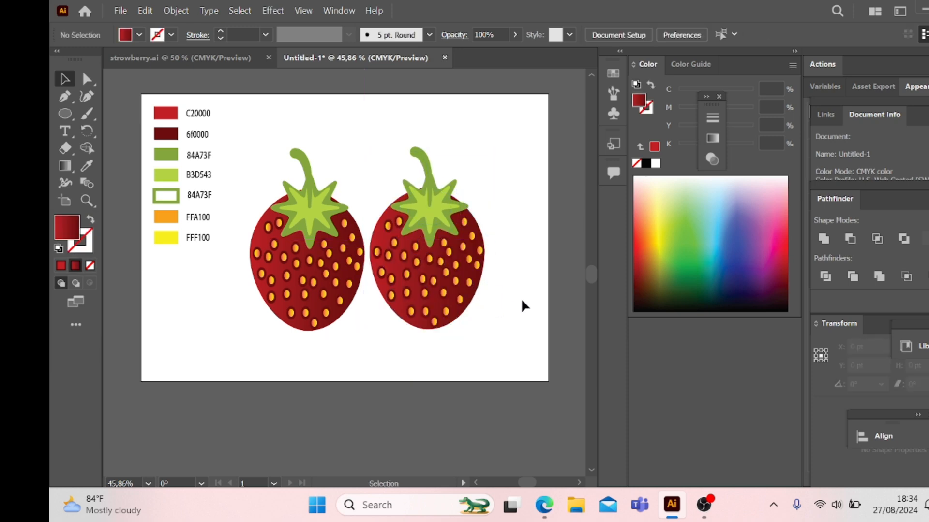
click(455, 285)
right_click(454, 285)
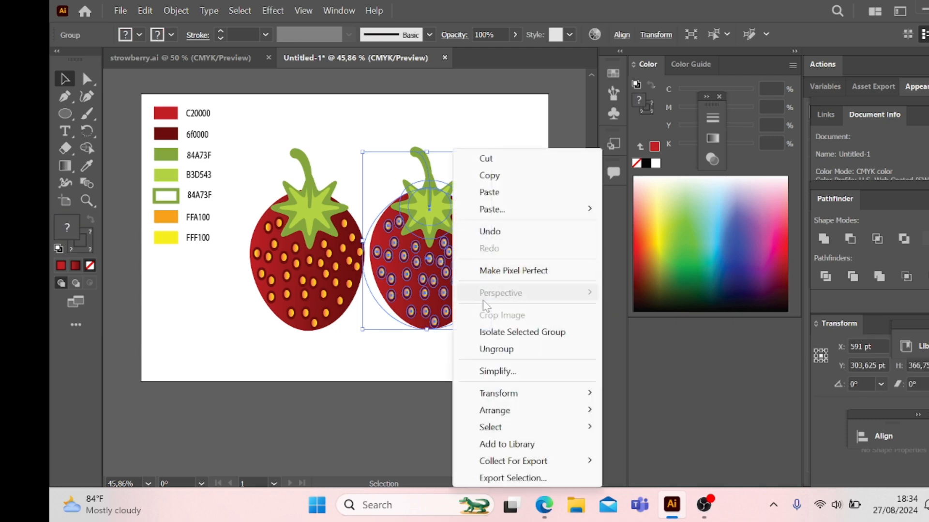
click(486, 347)
click(493, 310)
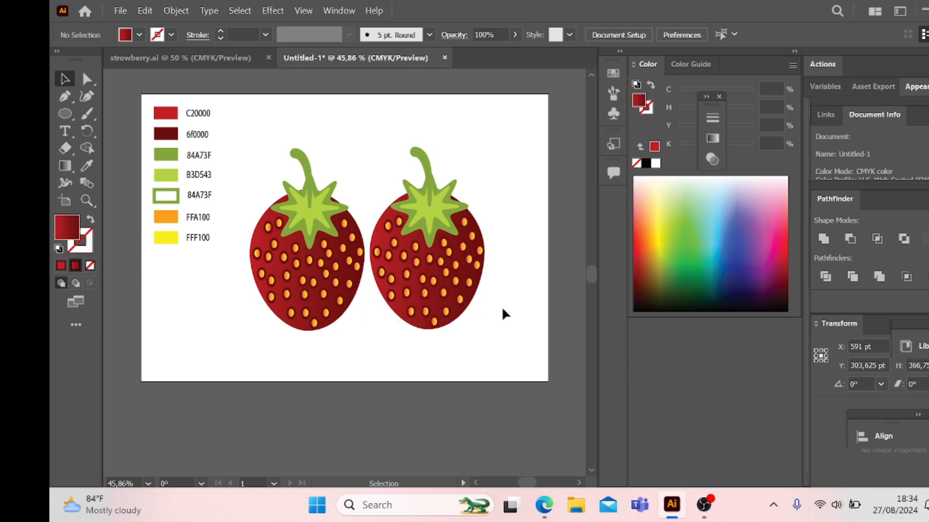
Step: Select the right strawberry's red body and bring up the Layers panel, undocked, with Layer 1 expanded
click(445, 312)
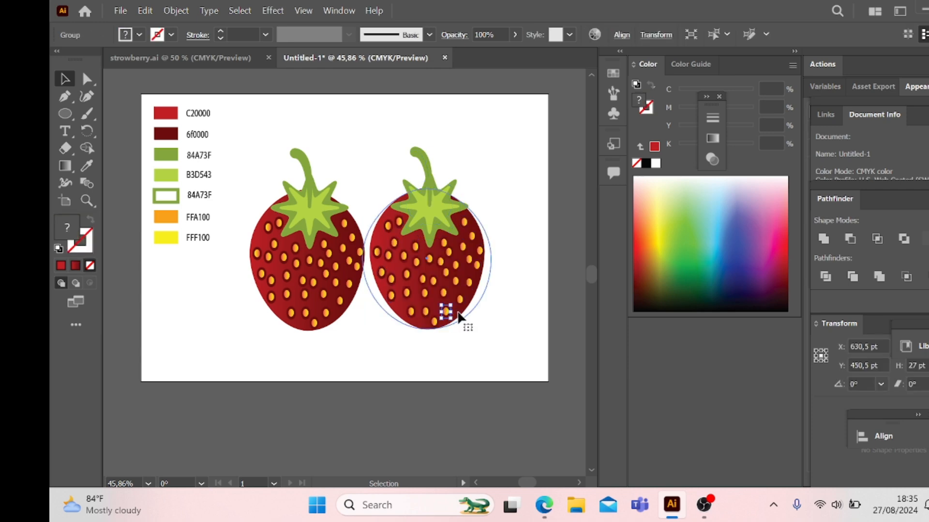
click(458, 317)
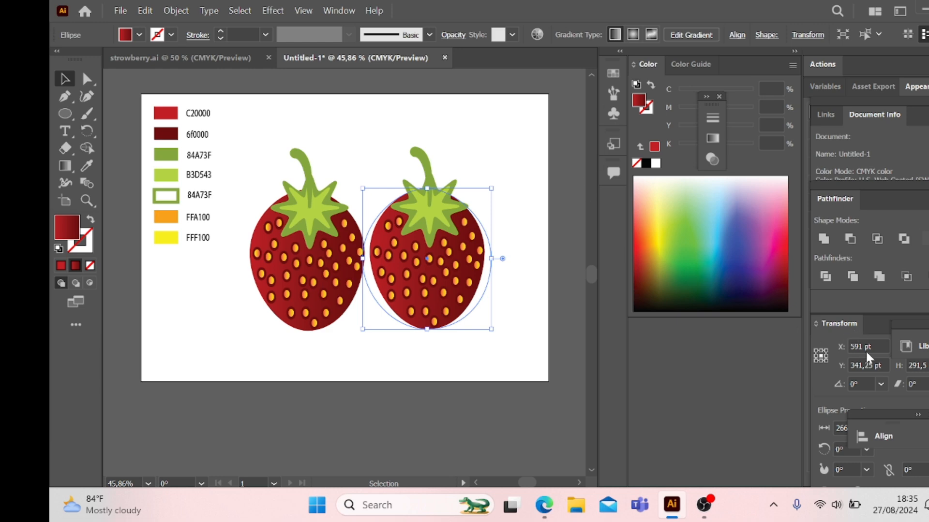
drag(892, 415, 861, 297)
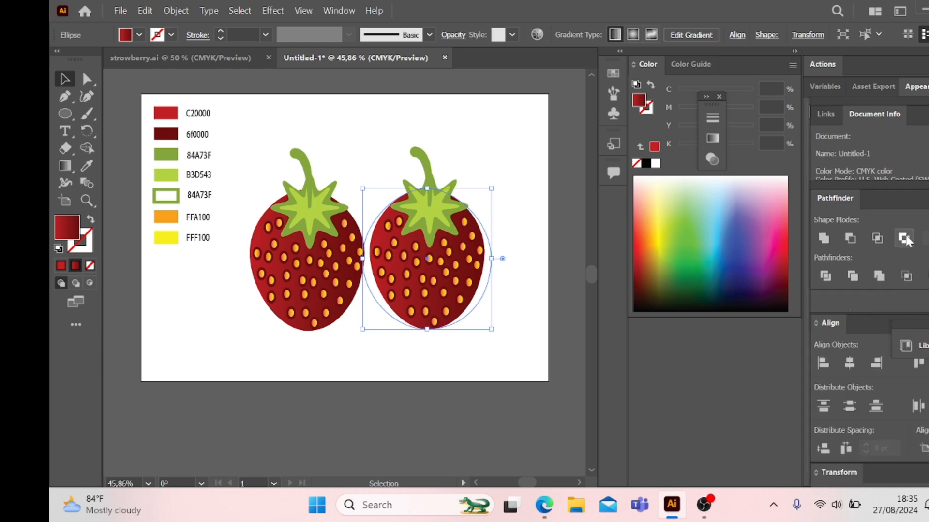
drag(895, 180, 893, 338)
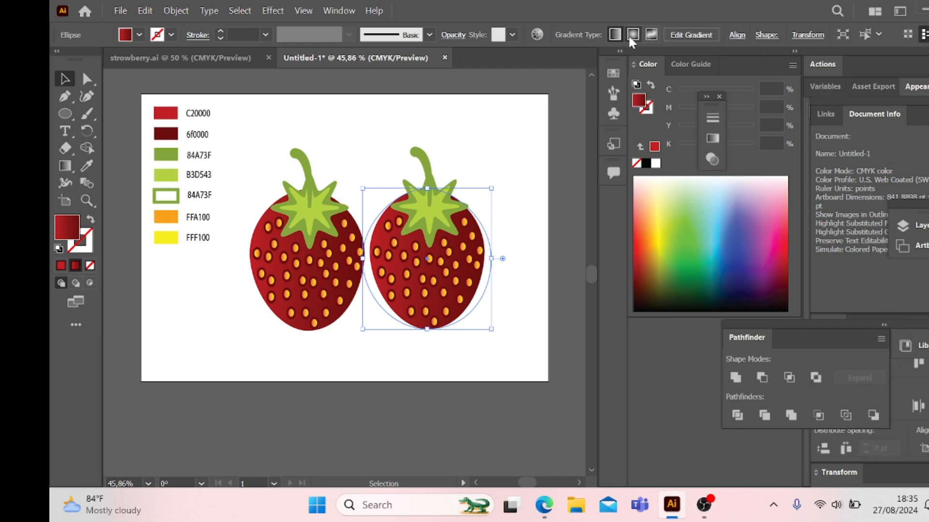
click(336, 9)
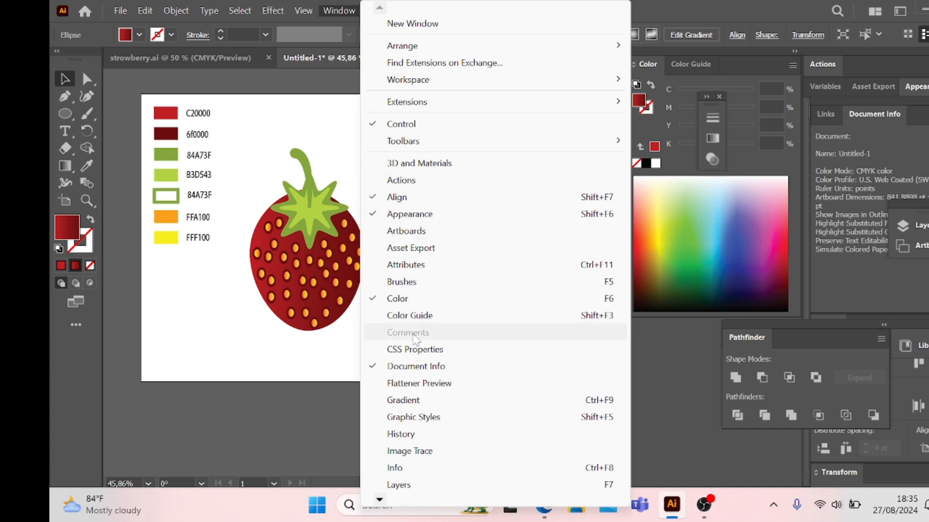
click(421, 485)
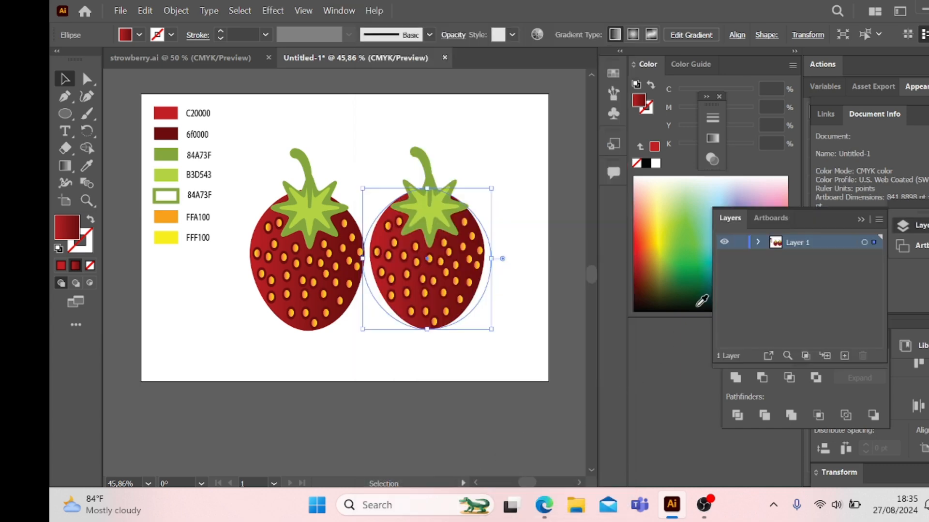
click(757, 243)
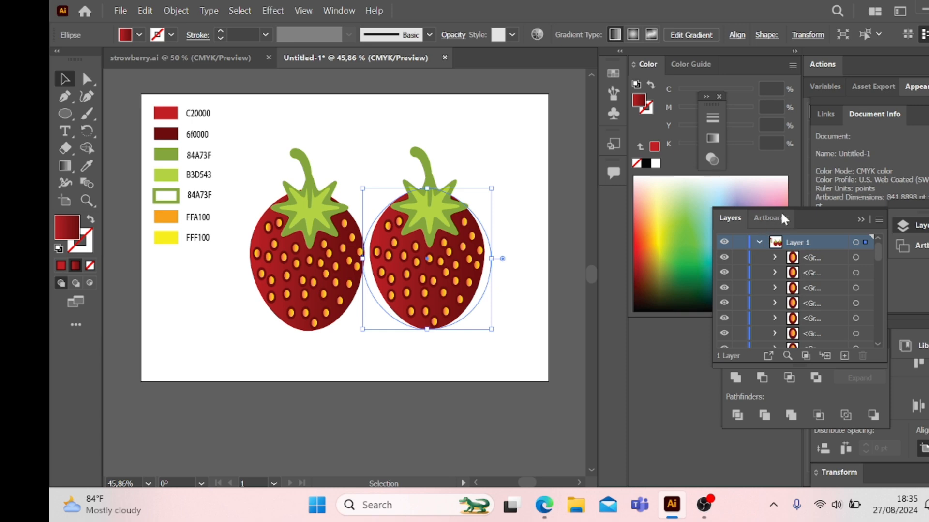
drag(781, 214, 918, 115)
drag(827, 217, 744, 165)
Step: Find the right strawberry's body ellipse among the objects of Layer 1 and lock it
scroll(716, 268, down, 1)
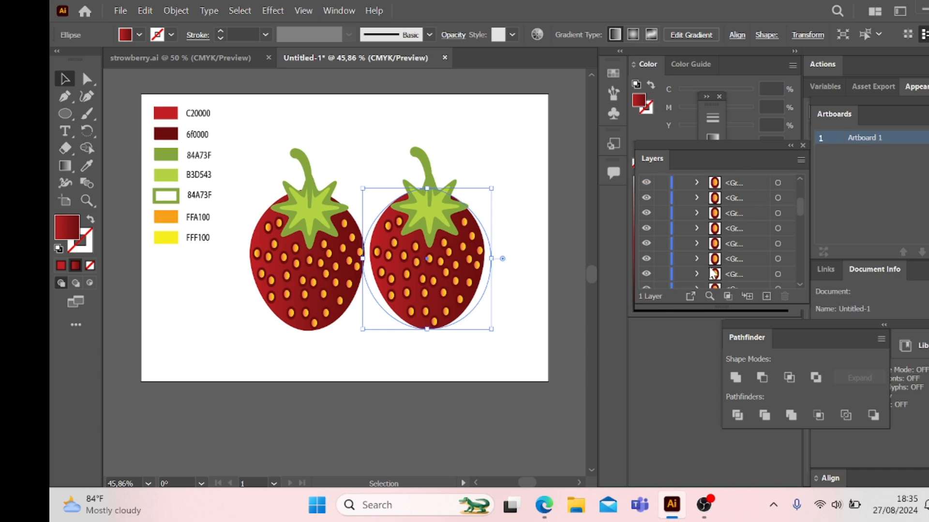
scroll(713, 273, down, 5)
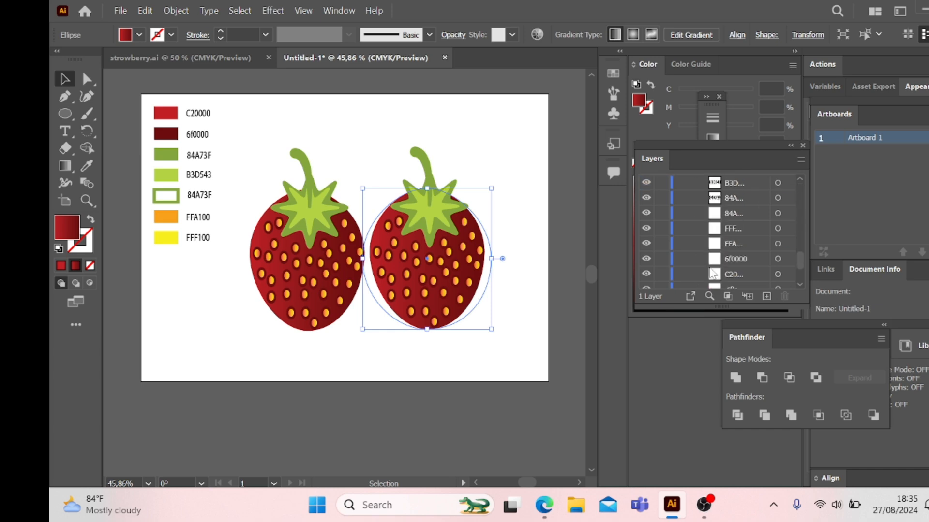
scroll(713, 275, up, 5)
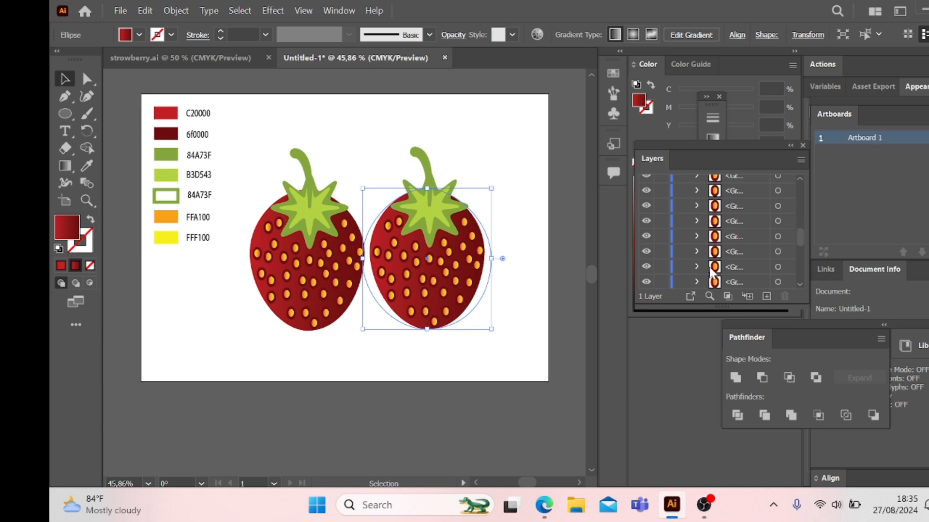
scroll(712, 272, down, 2)
scroll(712, 272, down, 3)
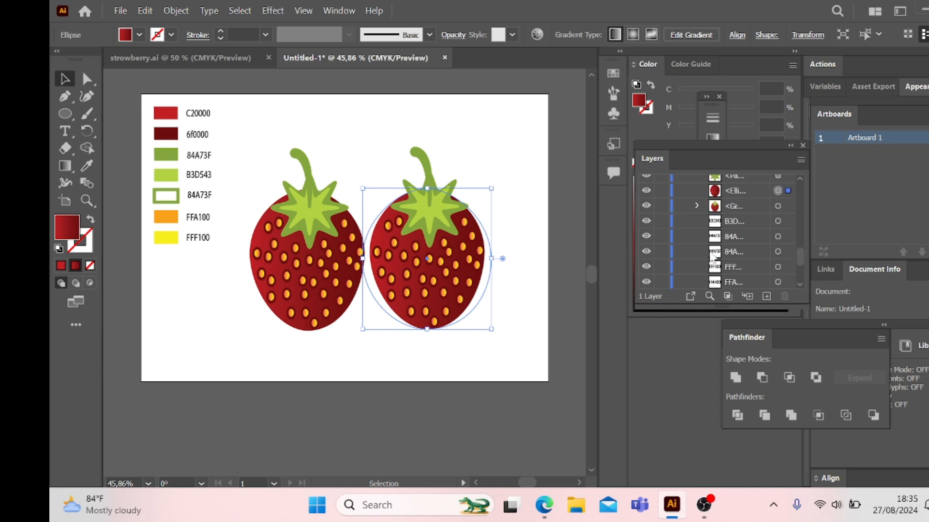
click(661, 191)
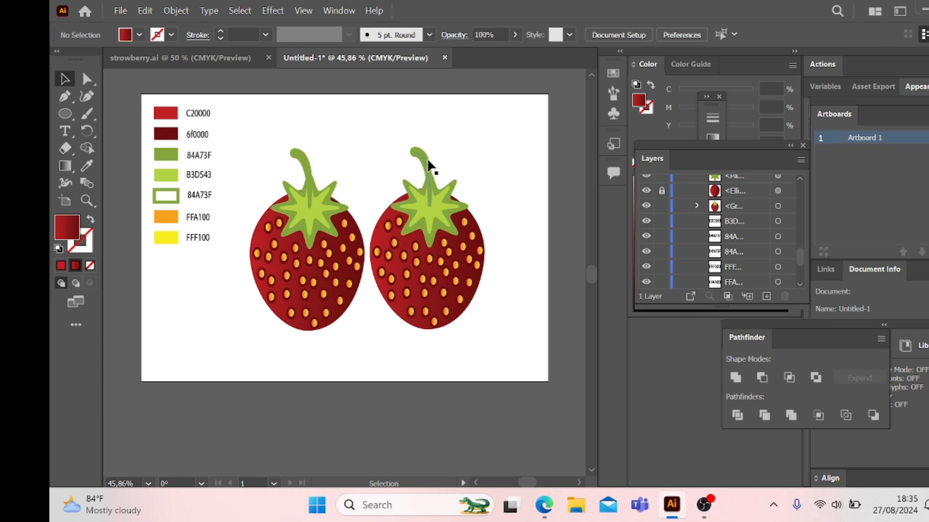
Step: Move the right strawberry's stem, light green leaves and dark green leaves off the body to the artboard's upper right corner
drag(478, 140, 508, 135)
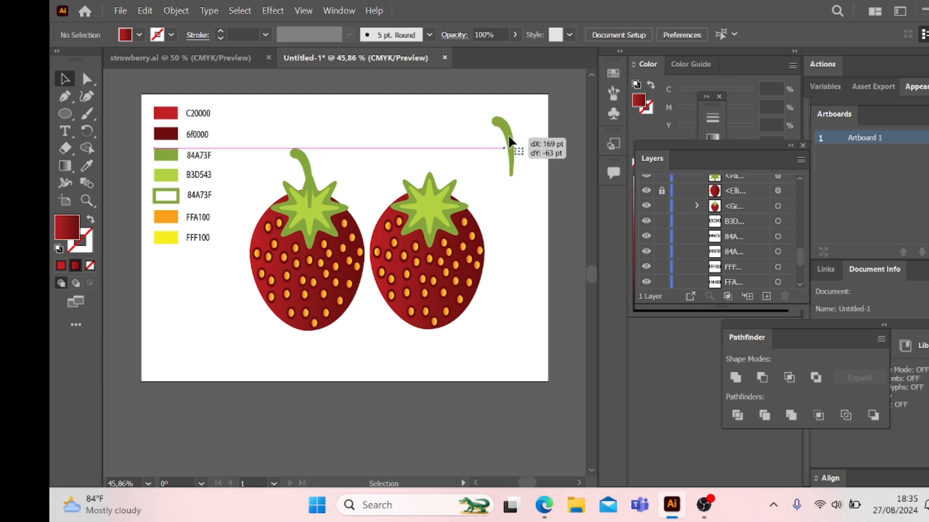
drag(423, 210, 485, 148)
drag(433, 190, 513, 160)
click(533, 237)
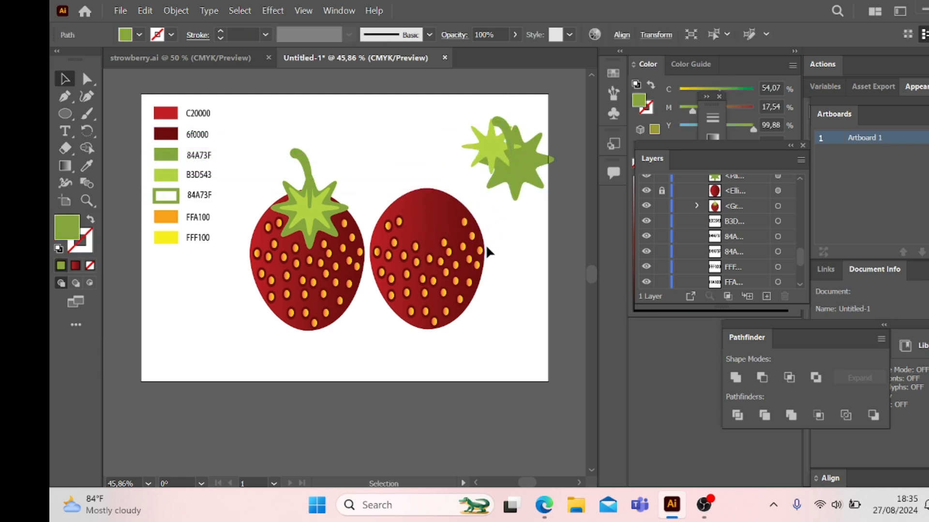
Step: Move the left strawberry slightly down and further left, leaving clear space between it and the copy
drag(408, 286, 492, 342)
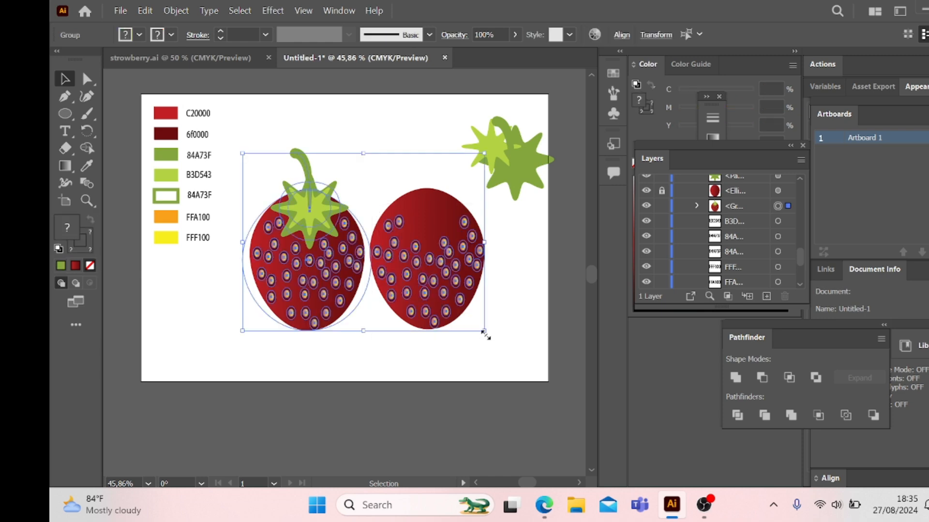
click(527, 322)
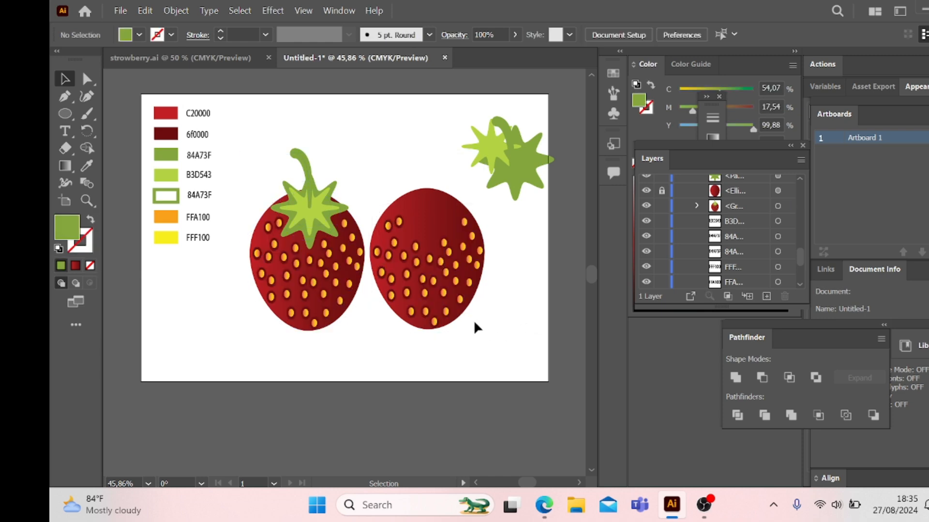
click(356, 299)
drag(352, 304, 315, 317)
Step: Group all seeds of the right strawberry, move the group above the gap between the strawberries and deselect it
drag(431, 209, 504, 342)
right_click(443, 286)
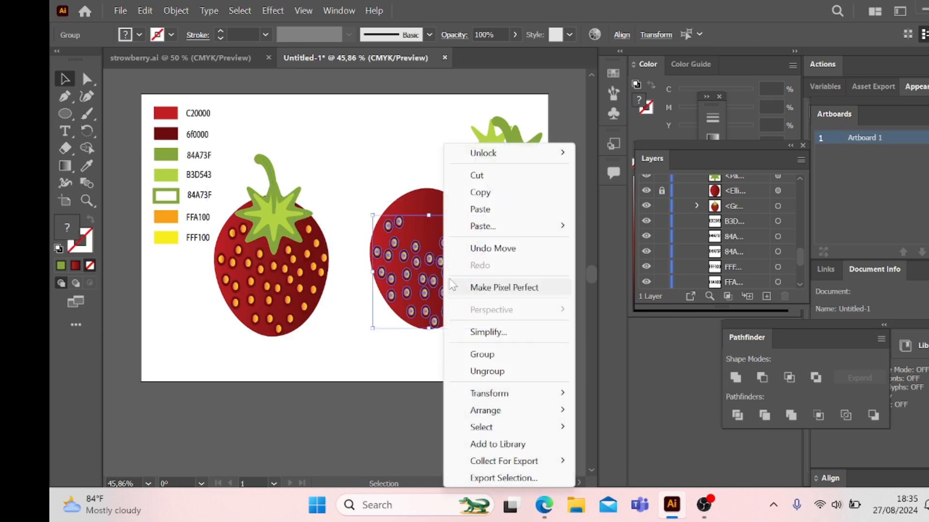
click(509, 354)
click(518, 323)
drag(453, 301, 351, 185)
key(ctrl+shift+a)
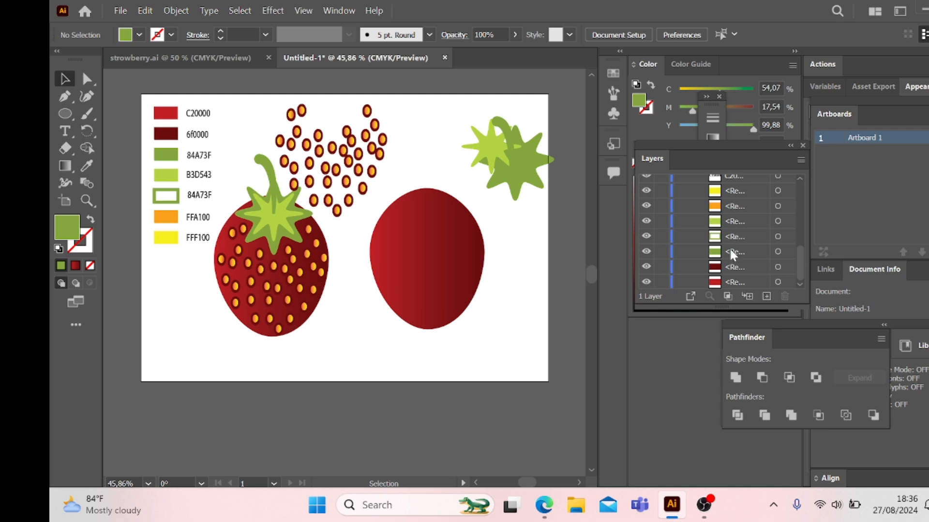
Step: Unlock the right strawberry's body and redirect its linear gradient downwards, bright red at the upper part and dark red at the tip
scroll(735, 257, up, 5)
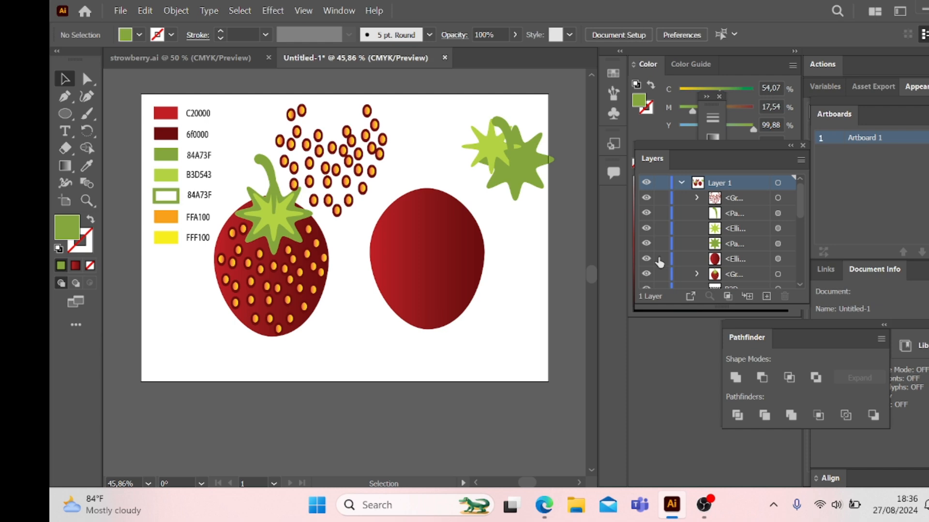
click(466, 284)
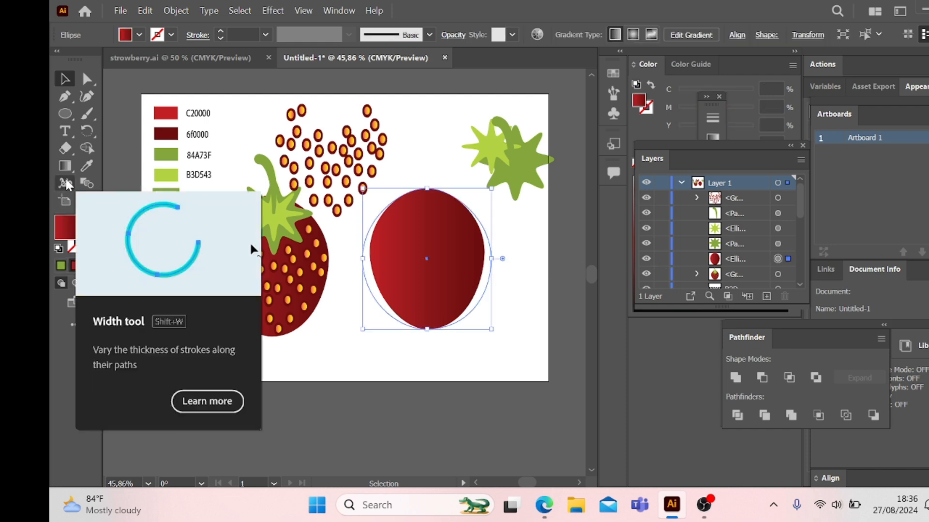
click(65, 166)
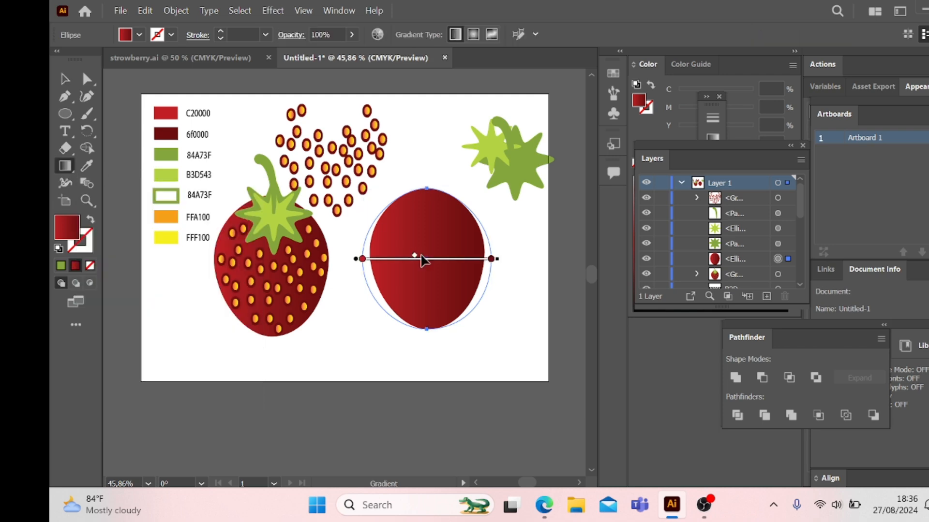
mouse_move(503, 257)
mouse_down()
mouse_move(503, 236)
mouse_move(510, 282)
mouse_move(393, 379)
mouse_move(366, 376)
mouse_move(383, 371)
mouse_up()
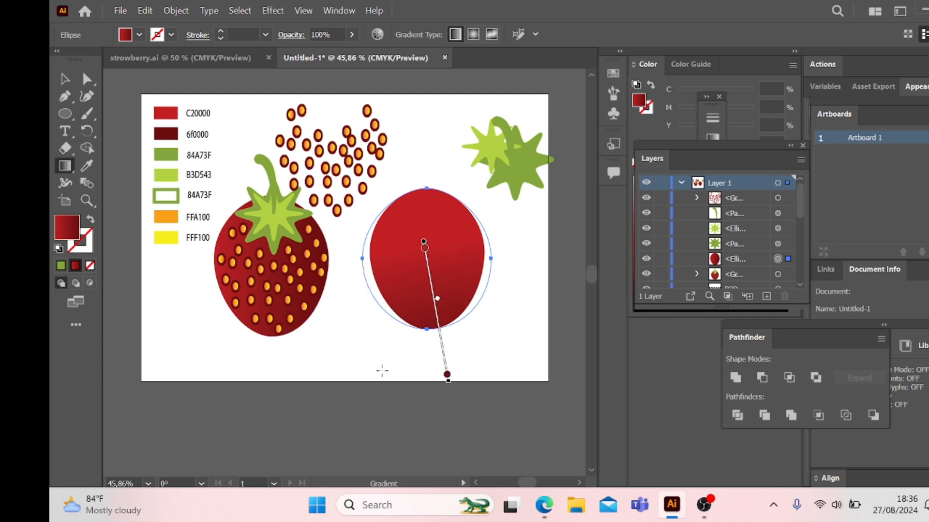
key(v)
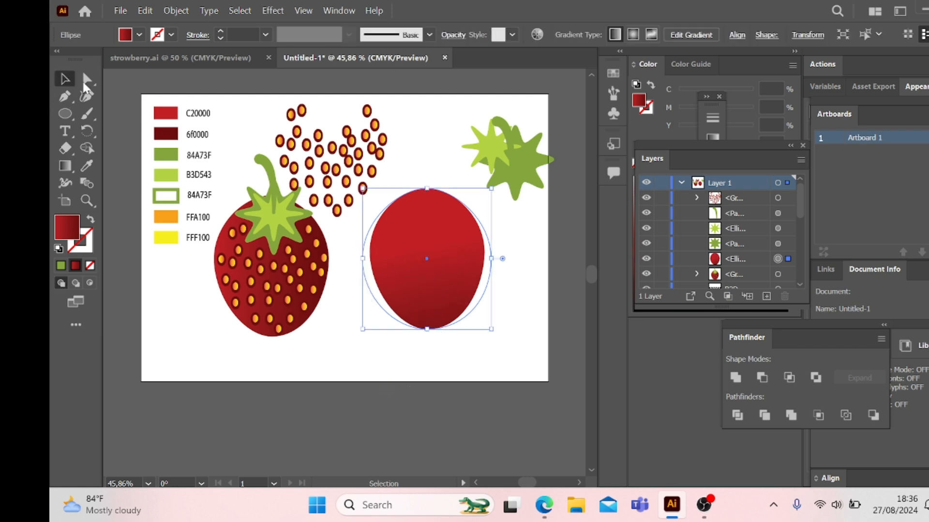
click(528, 293)
Step: Move the seed group, dark green leaves, light green leaves and stem back onto the right strawberry's body
drag(349, 206, 446, 314)
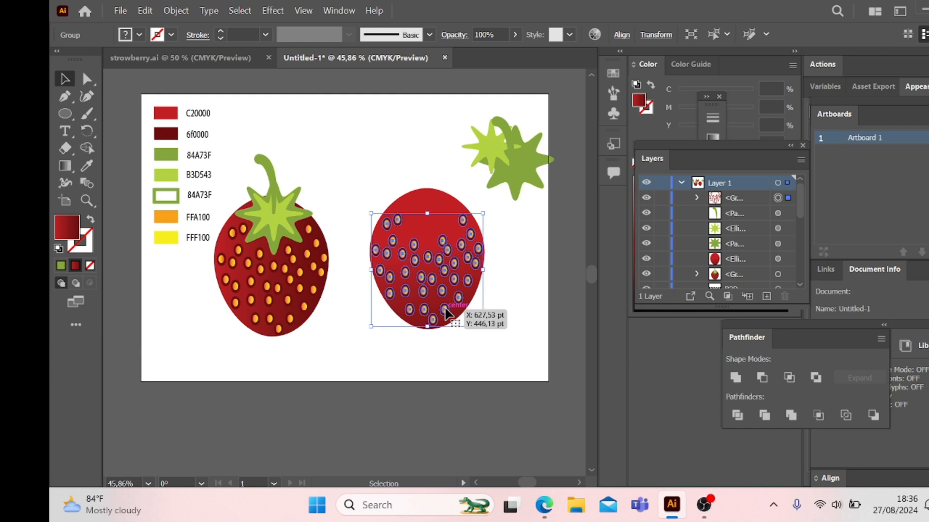
click(504, 260)
drag(517, 184, 433, 225)
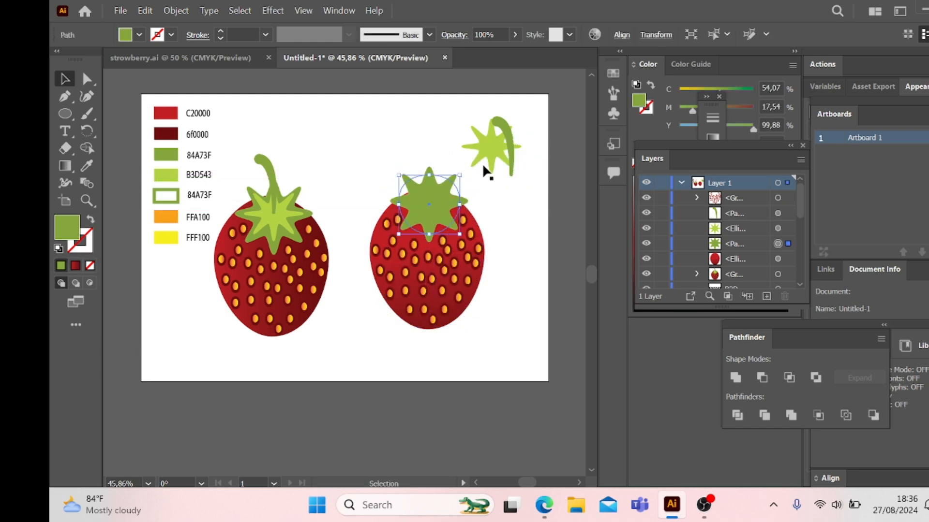
drag(486, 160, 425, 212)
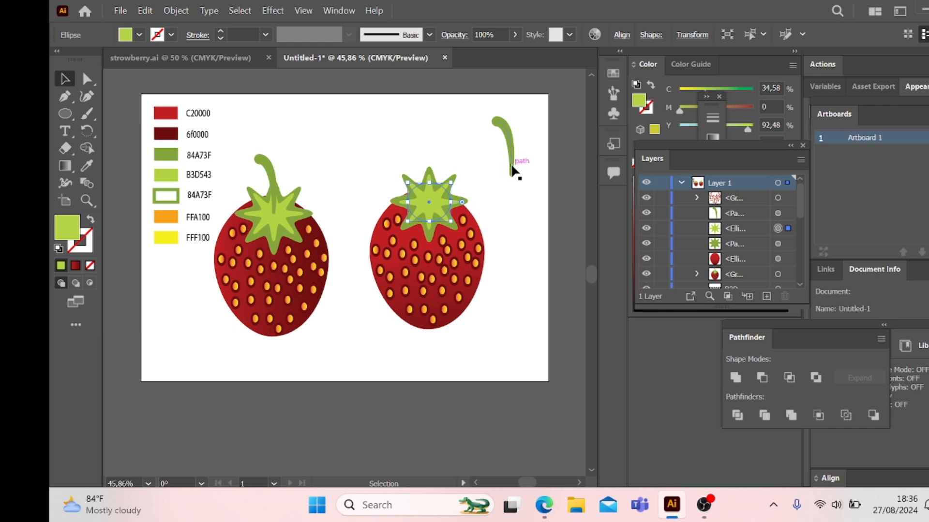
drag(513, 169, 428, 190)
click(512, 170)
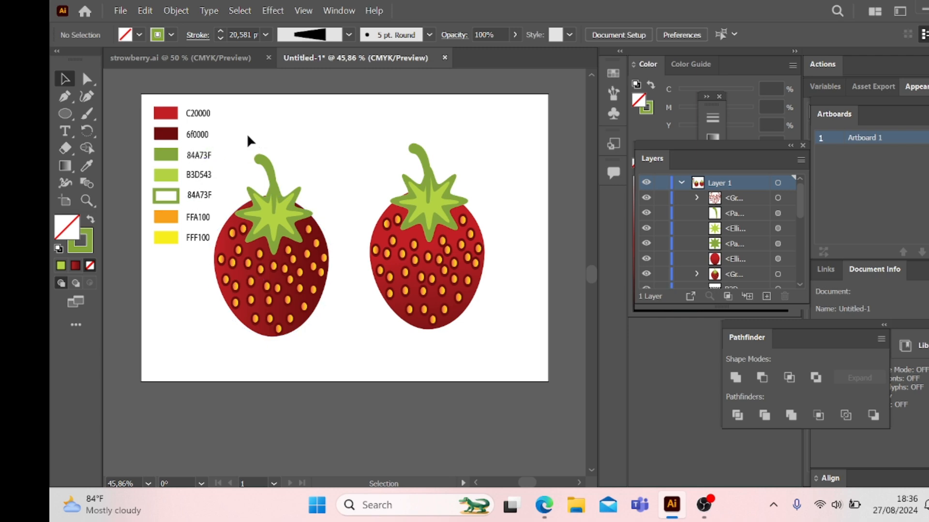
Step: Move the left strawberry back close beside the right one, slightly higher, and deselect it
drag(310, 289, 336, 268)
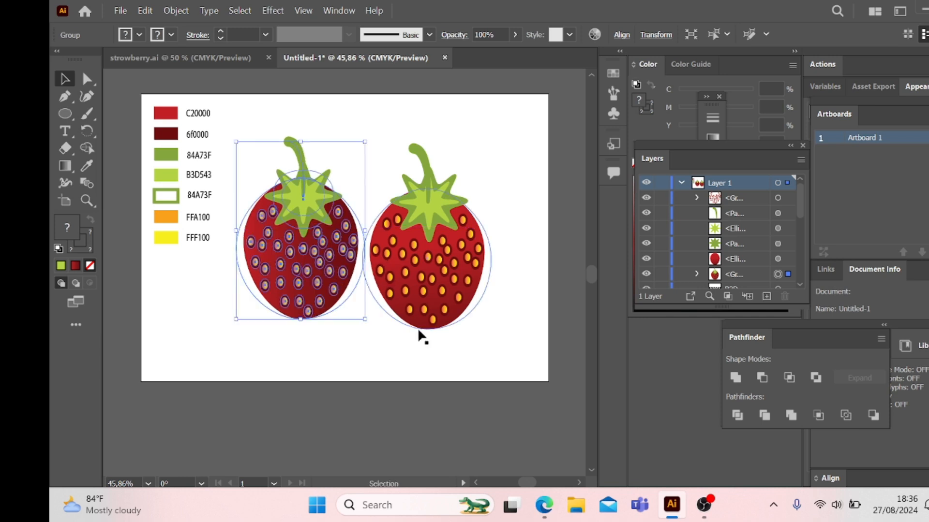
click(421, 356)
drag(326, 312, 327, 310)
click(402, 355)
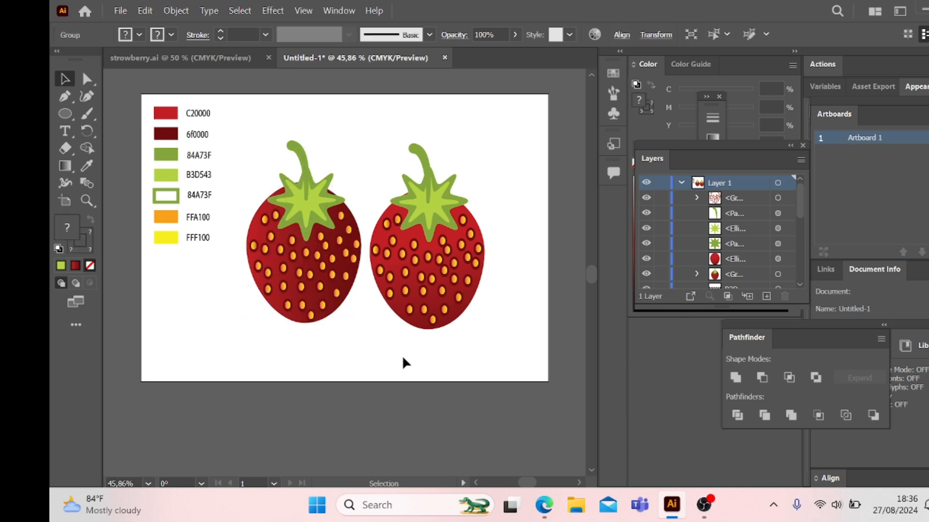
Step: Draw a rectangle covering the whole artboard
click(62, 114)
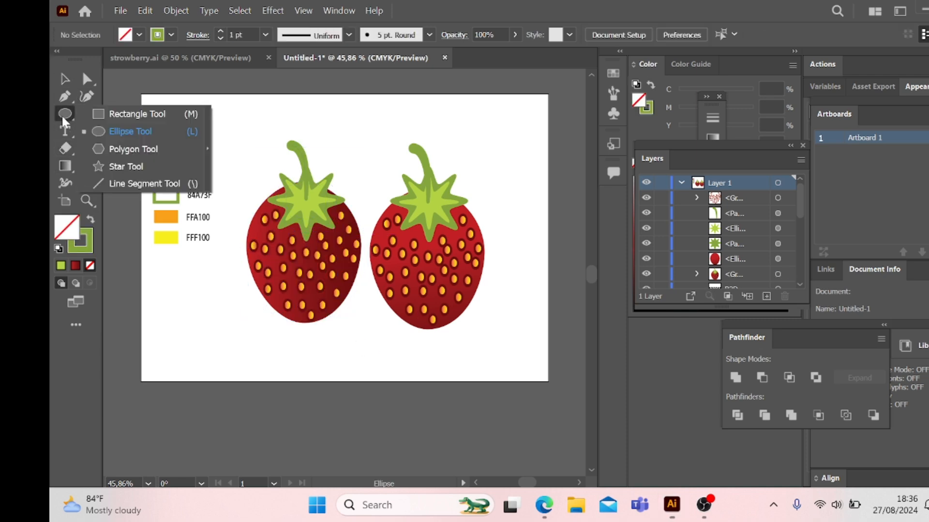
click(117, 113)
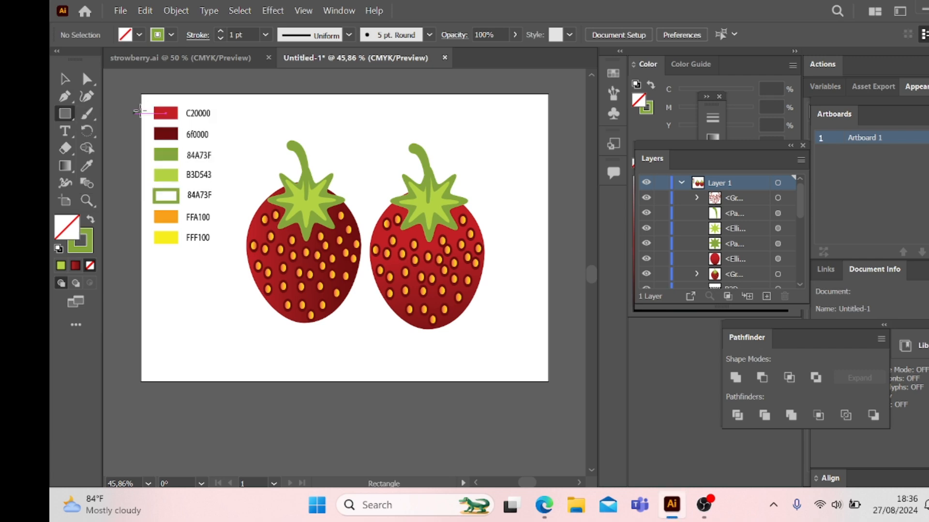
drag(141, 94, 551, 382)
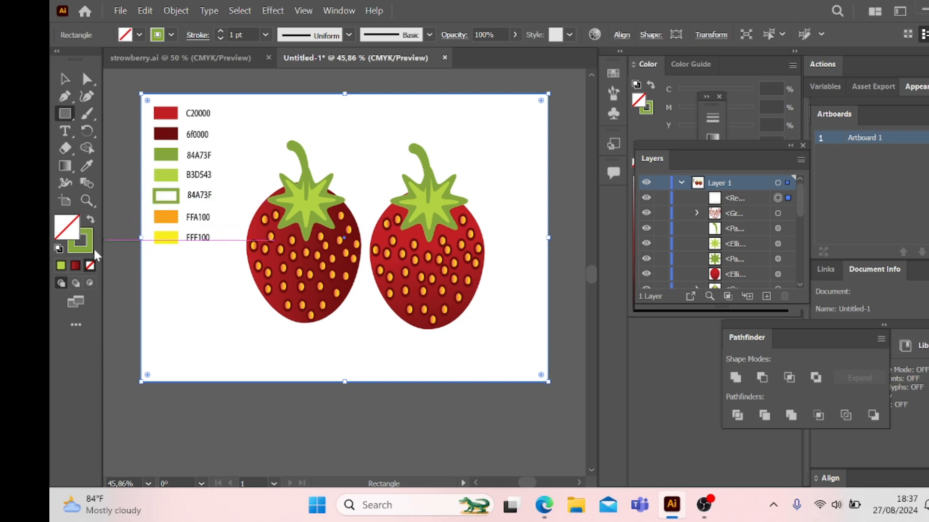
Step: Remove the stroke from the artboard-sized rectangle
click(79, 248)
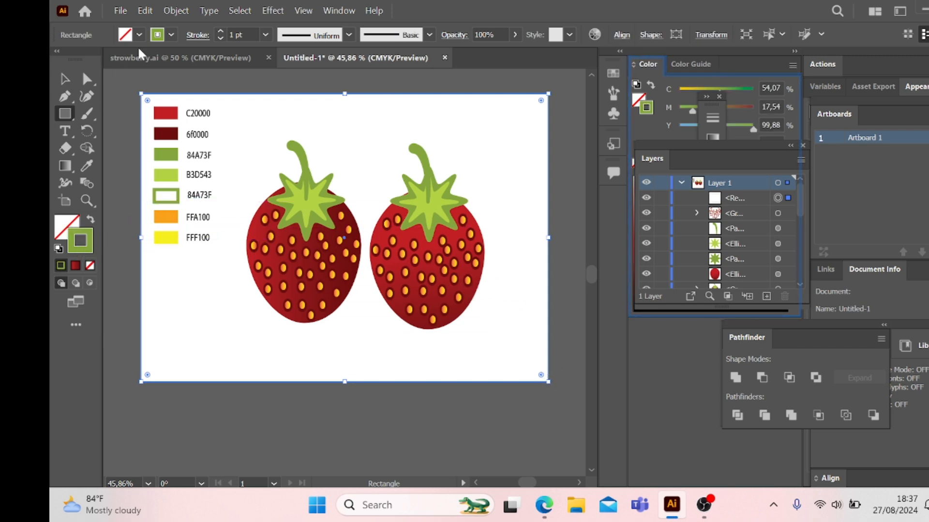
click(171, 36)
click(60, 59)
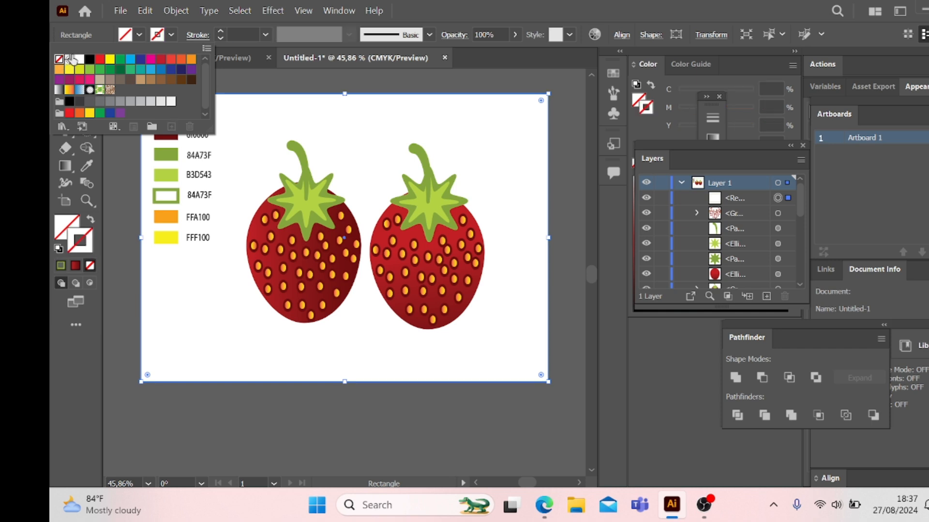
Step: Fill the artboard-sized rectangle with red and soften the colour to the muted red d1545d
click(135, 34)
click(137, 33)
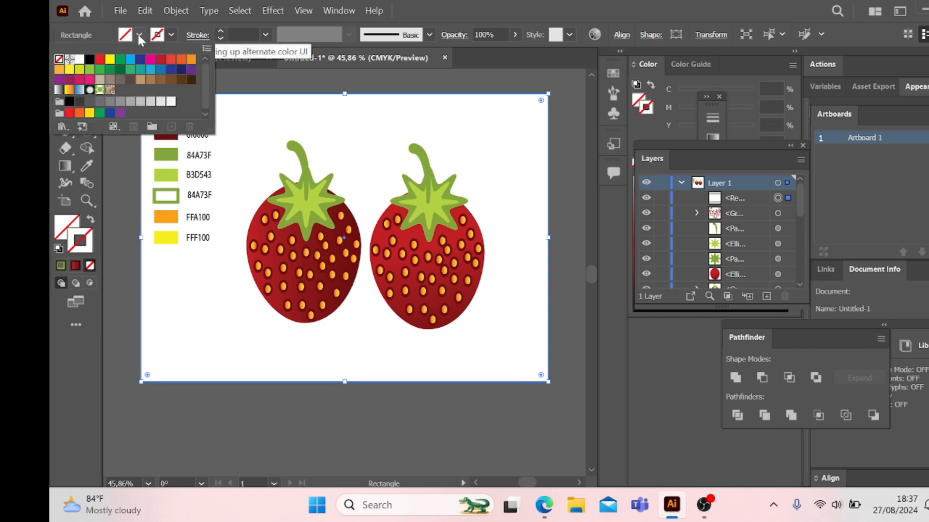
click(100, 60)
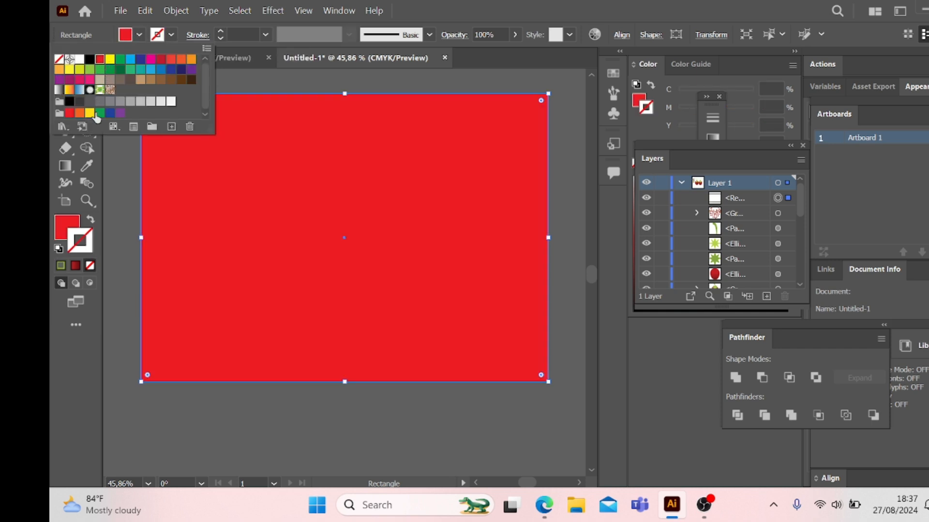
double_click(74, 225)
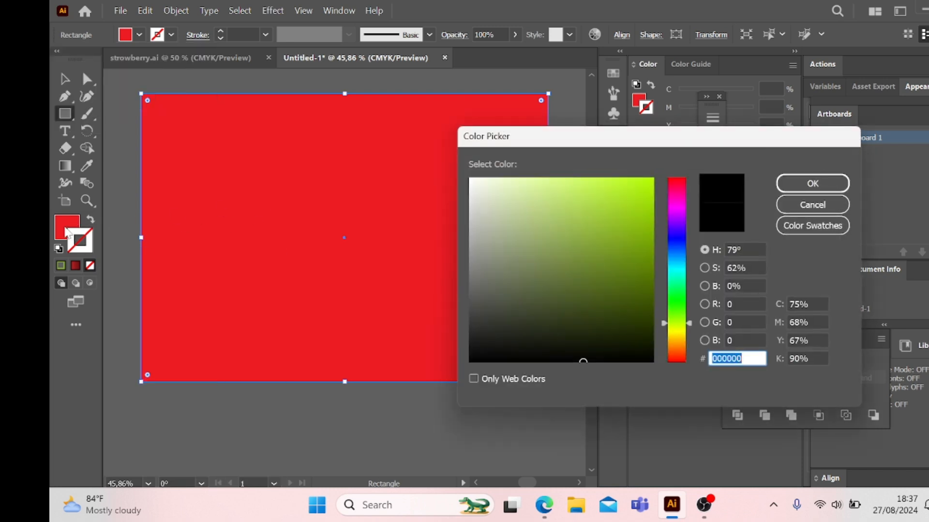
click(812, 204)
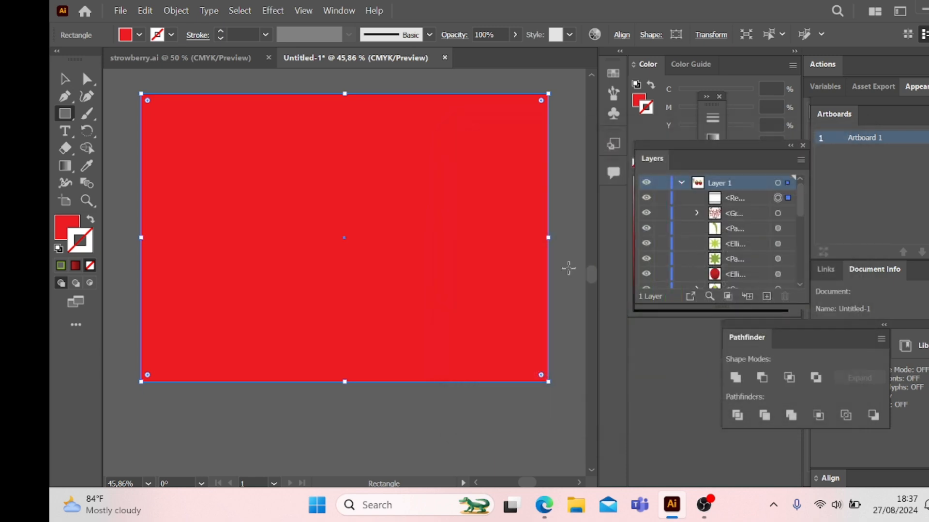
double_click(62, 236)
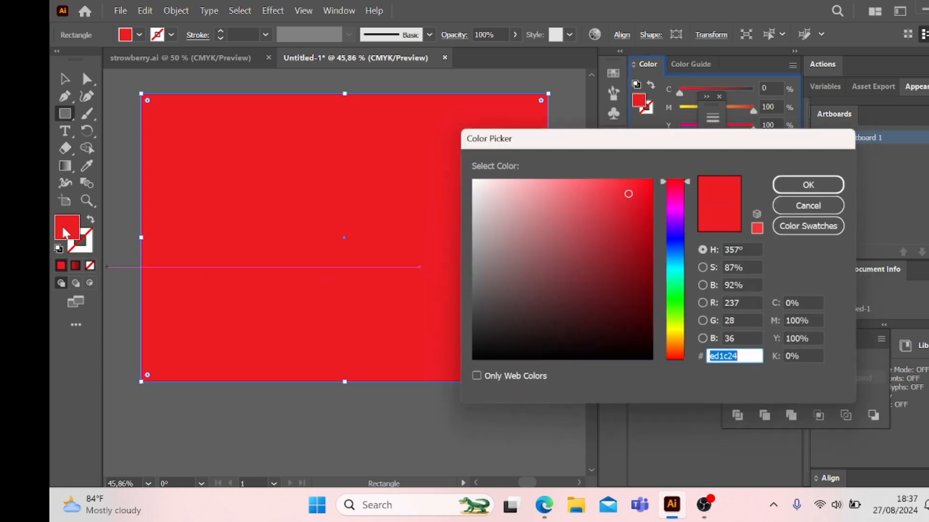
mouse_move(631, 192)
mouse_down()
mouse_move(595, 222)
mouse_move(579, 210)
mouse_up()
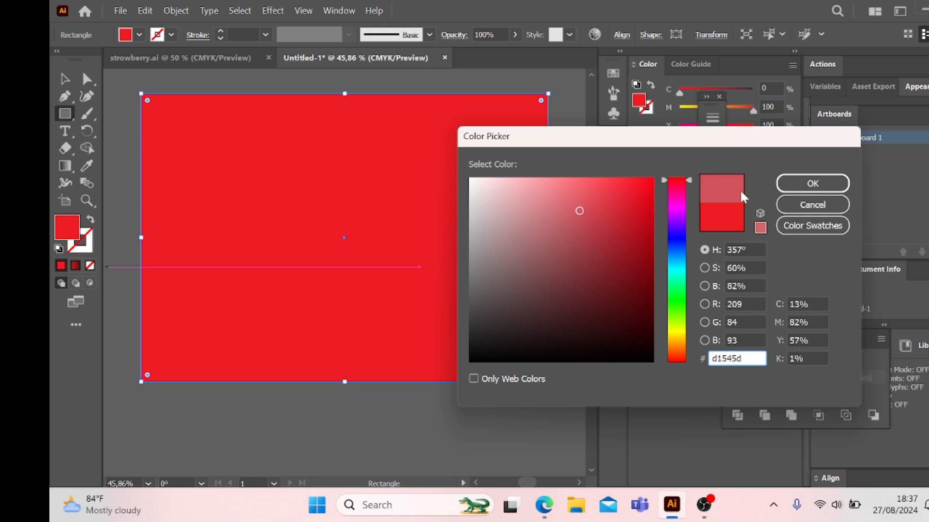
click(804, 184)
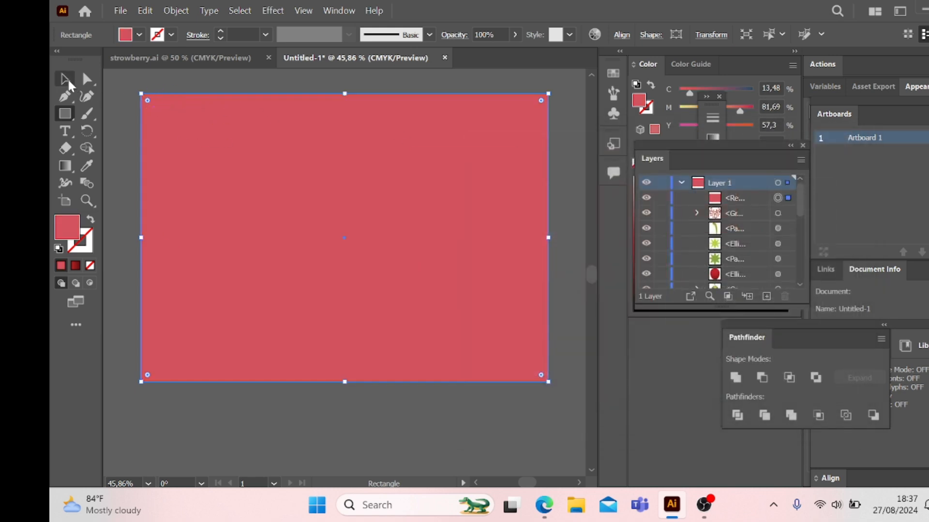
Step: Send the muted red rectangle to the back, behind the strawberries and colour samples
click(65, 79)
right_click(318, 193)
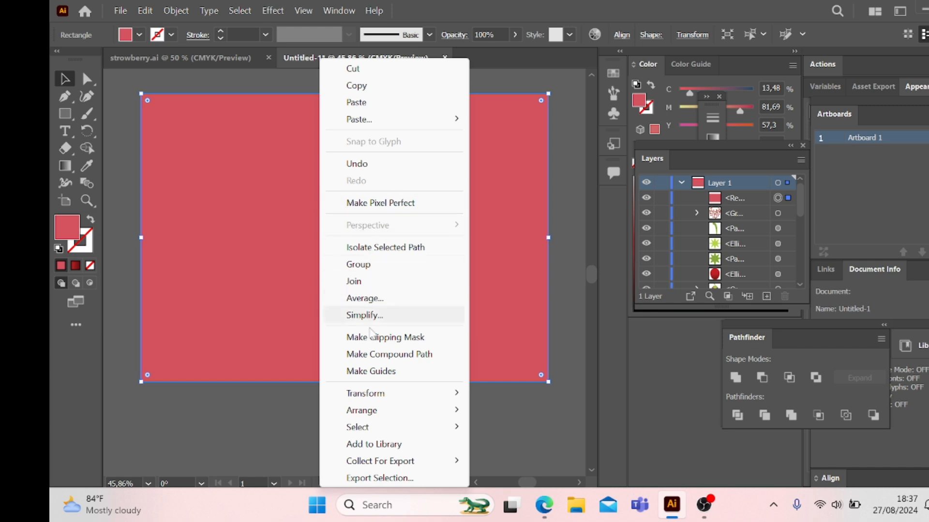
mouse_move(442, 412)
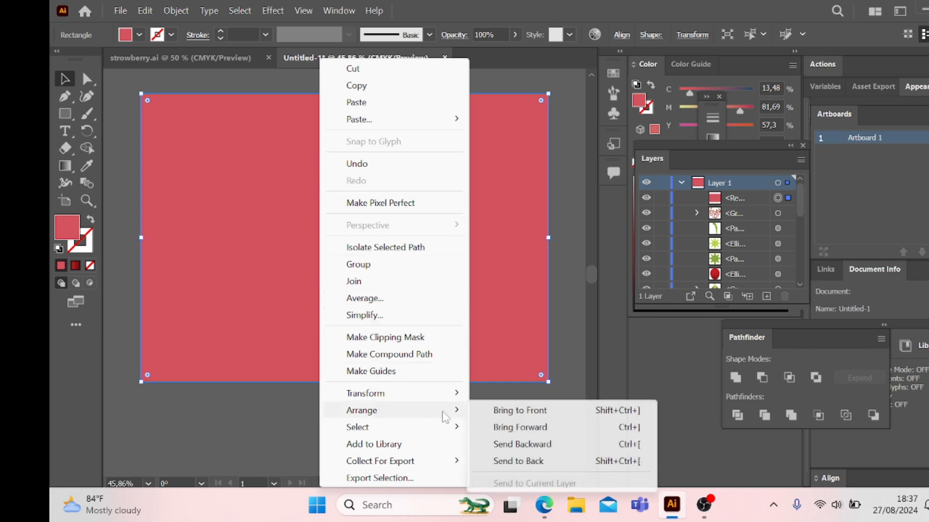
click(498, 462)
Step: Add the text STRAWBERRY above the two strawberries, scale it up to about 54 pt and move it over them
click(60, 131)
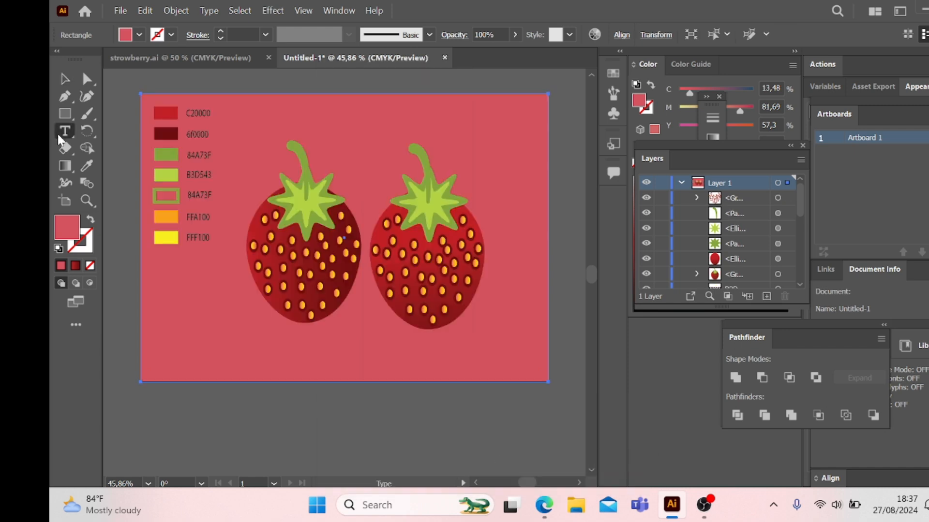
click(347, 109)
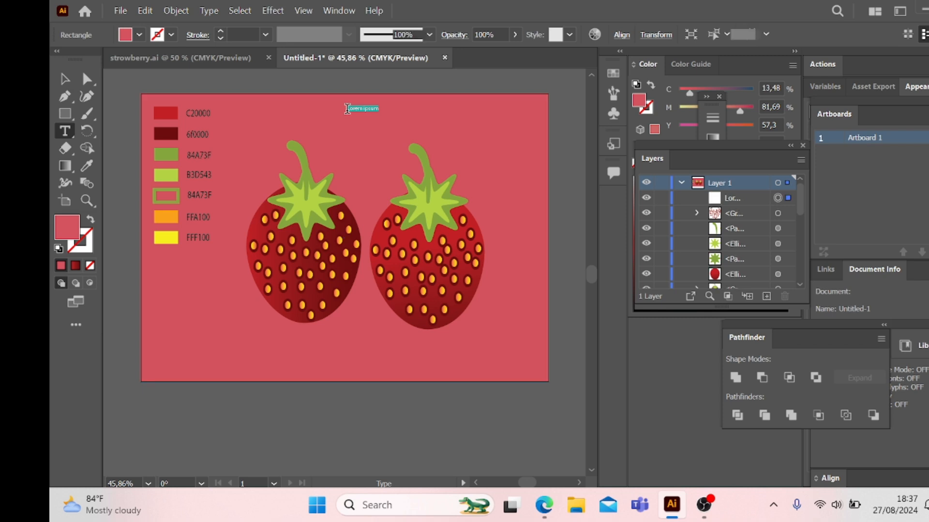
text(STRAWBERRY)
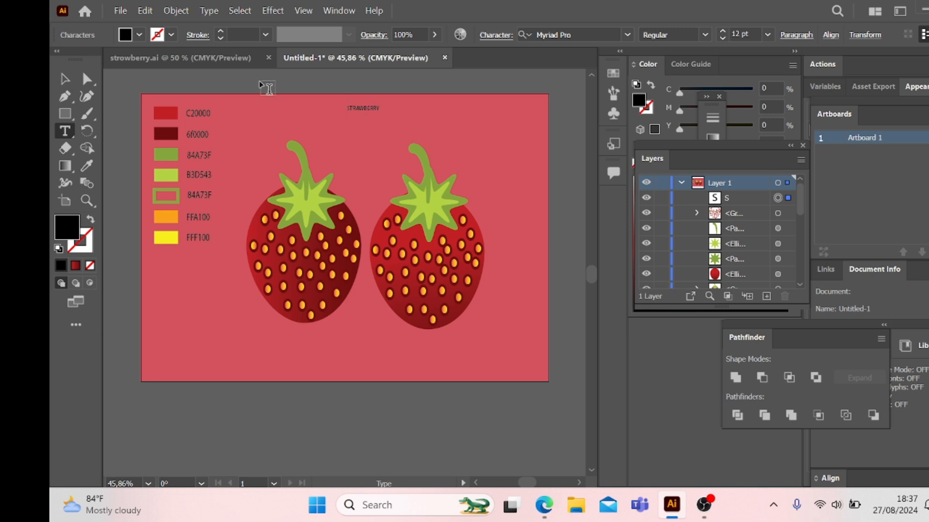
click(64, 78)
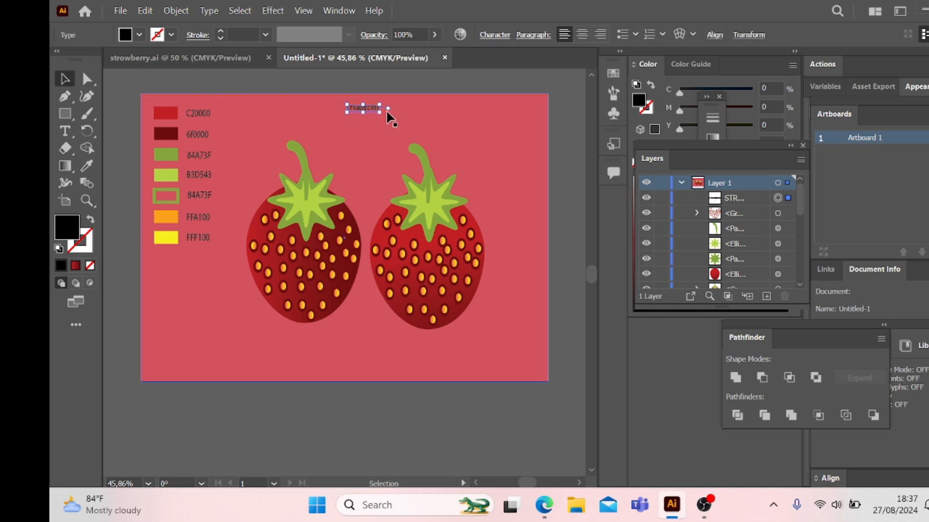
drag(387, 115, 404, 125)
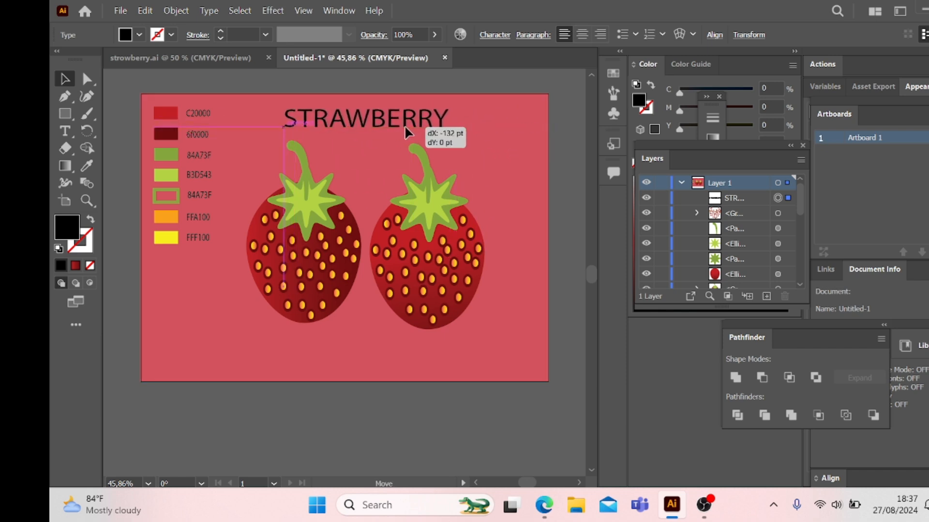
Step: Set the font of the whole STRAWBERRY title to GROBOLD
click(64, 131)
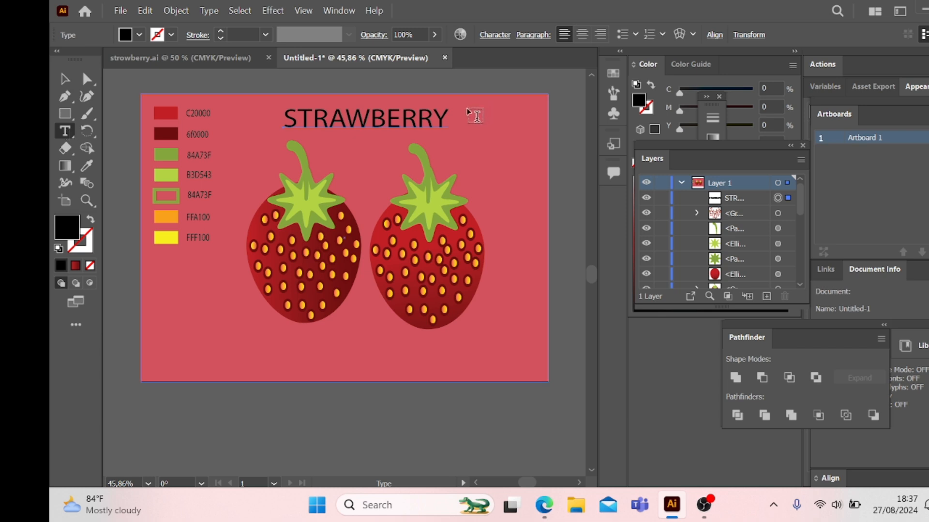
drag(447, 115, 283, 119)
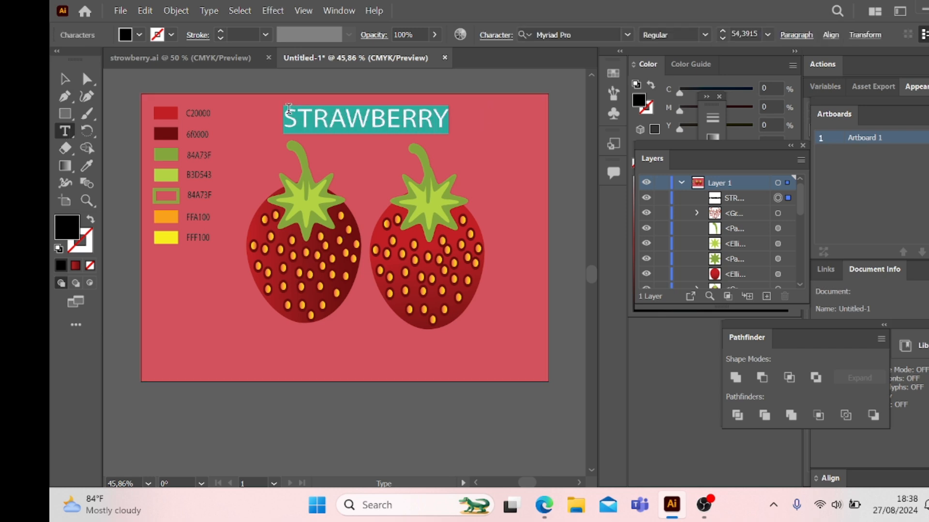
click(629, 38)
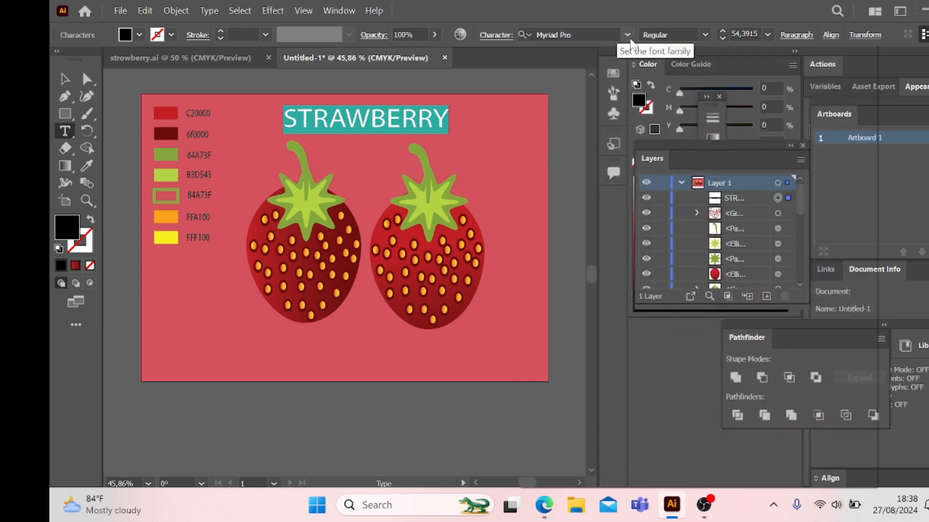
click(628, 35)
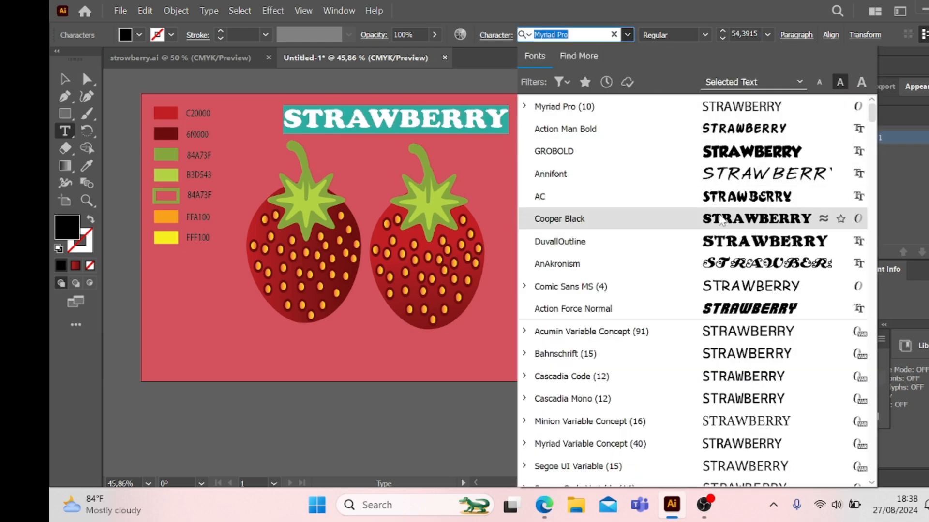
click(713, 149)
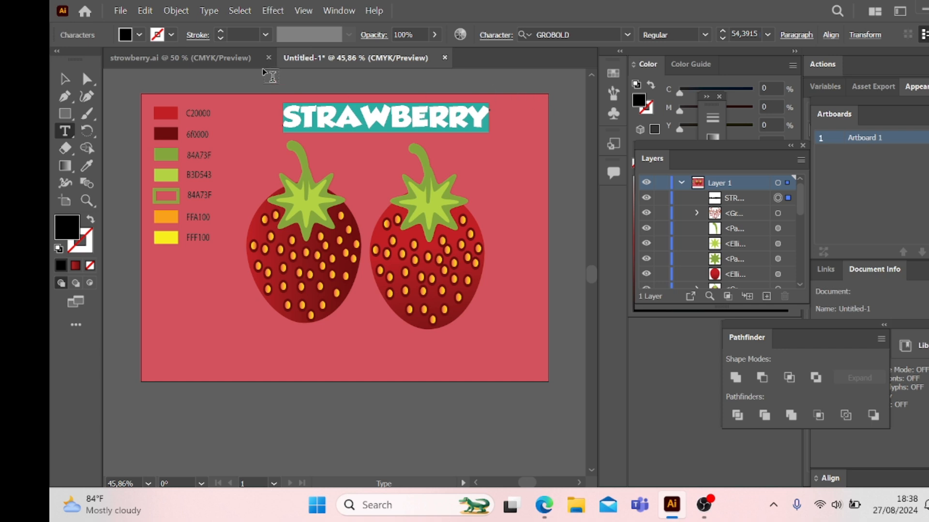
Step: Colour the STRAWBERRY title white and shift it slightly to the left above the strawberries
click(141, 34)
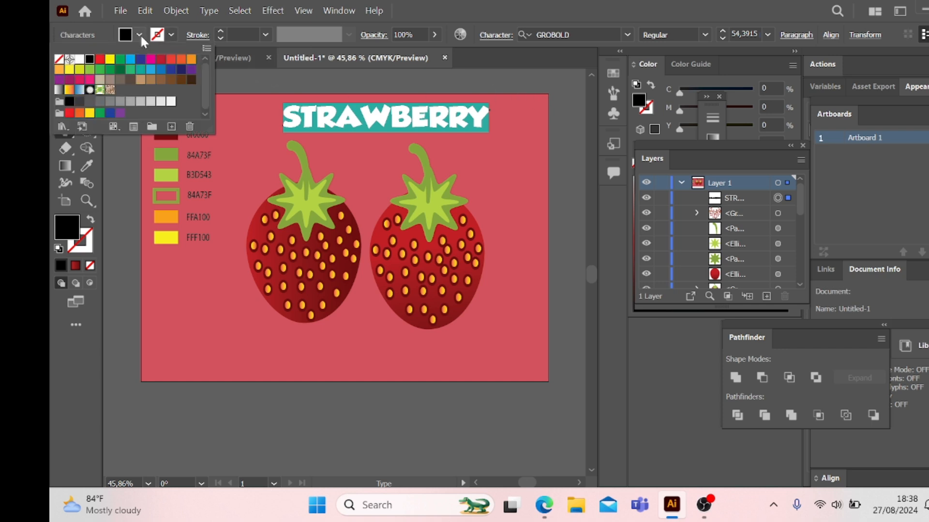
click(80, 59)
click(529, 168)
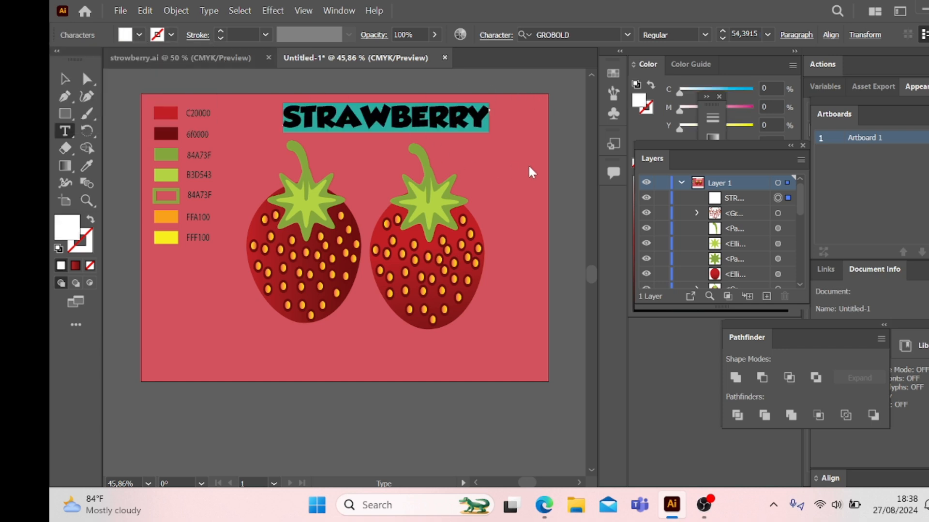
click(529, 167)
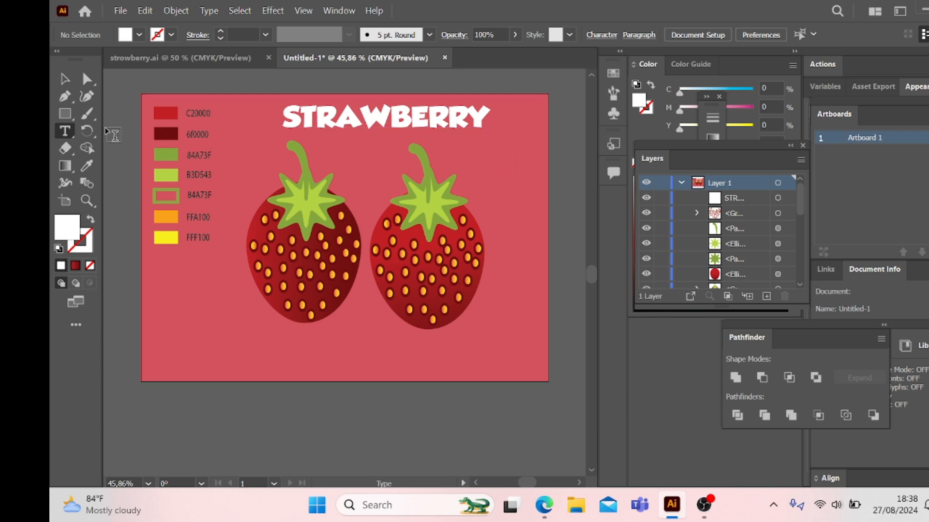
click(65, 78)
mouse_move(425, 129)
mouse_down()
mouse_move(419, 137)
mouse_move(407, 129)
mouse_up()
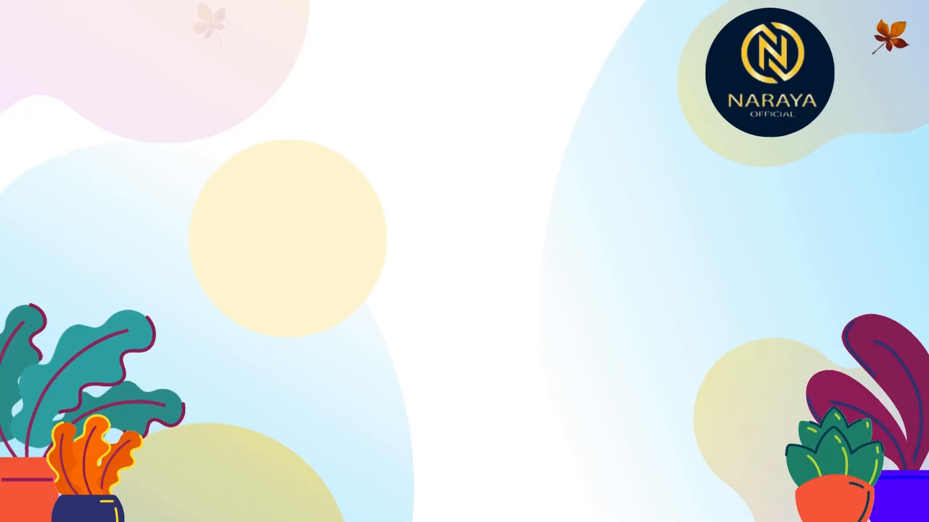